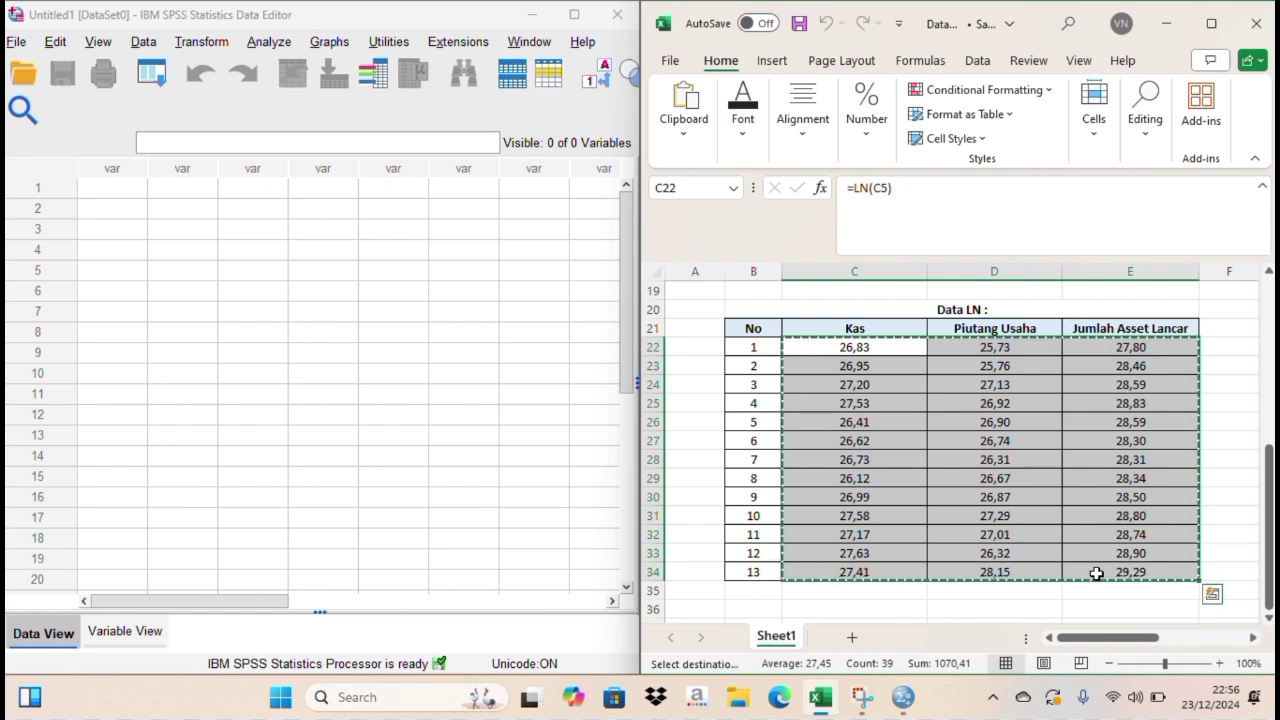
- Paste the copied LN values for Kas, Piutang Usaha and Jumlah Asset Lancar into the SPSS data sheet, starting at row 1 of the first column
{"action": "left_click", "coordinate": [131, 195]}
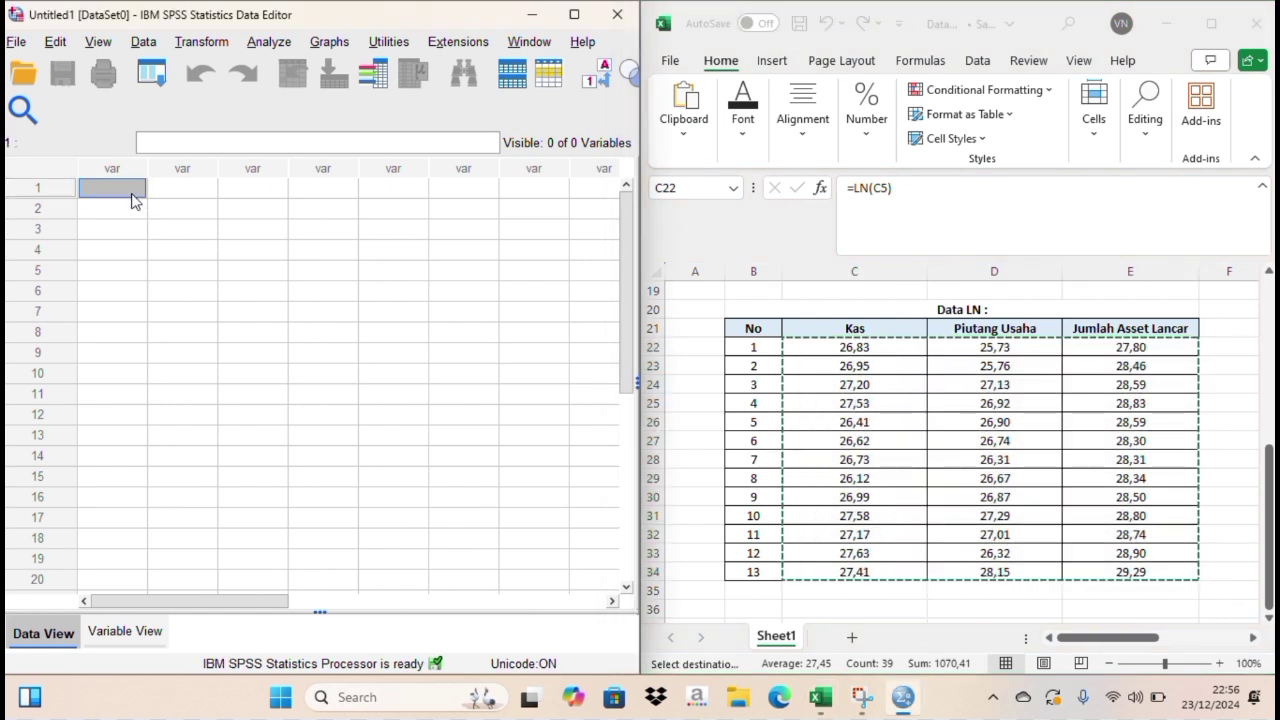
{"action": "type", "text": "2683.00\t2573.00\t2780.00 2695.00\t2576.00\t2846.00 2720.00\t2713.00\t2859.00 2753.00\t2692.00\t2883.00 2641.00\t2690.00\t2859.00 2662.00\t2674.00\t2830.00 2673.00\t2631.00\t2831.00 2612.00\t2667.00\t2834.00 2699.00\t2687.00\t2850.00 2758.00\t2729.00\t2880.00 2717.00\t2701.00\t2874.00 2763.00\t2632.00\t2890.00 2741.00\t2815.00\t2929.00"}
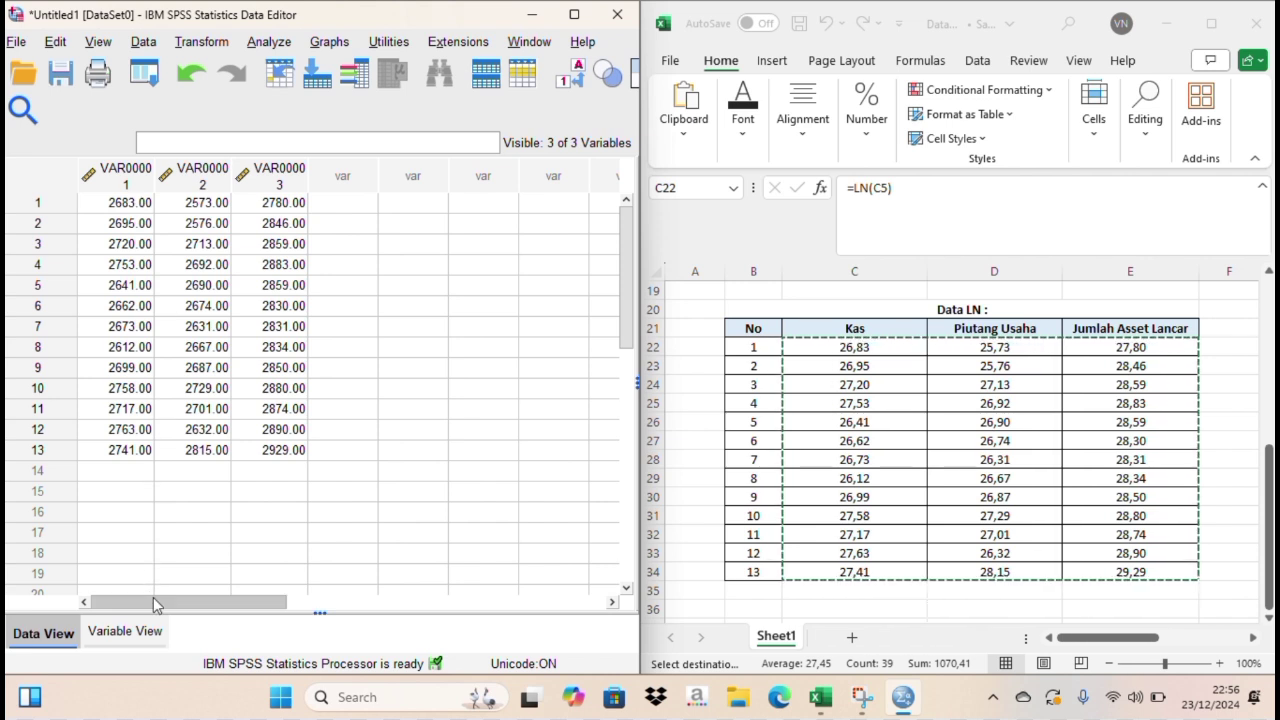
- Rename the first variable, VAR00001, as X1 in the variable definitions
{"action": "left_click", "coordinate": [124, 632]}
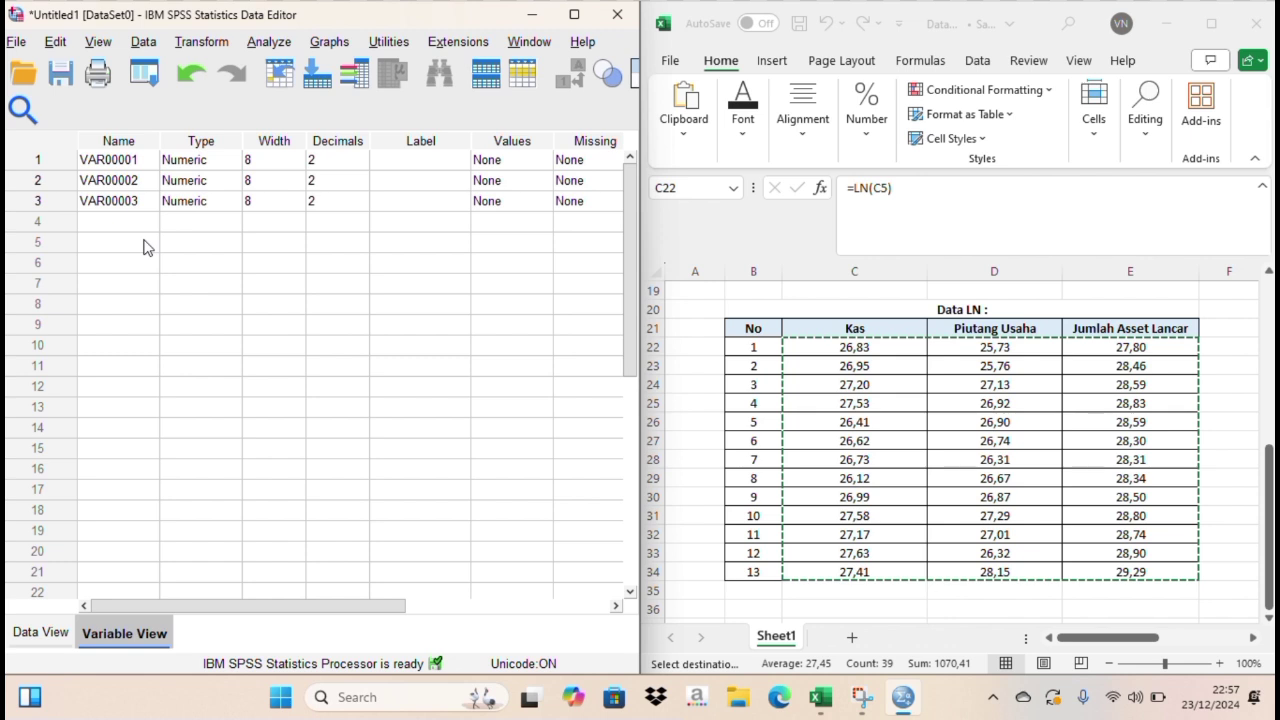
{"action": "left_click", "coordinate": [148, 162]}
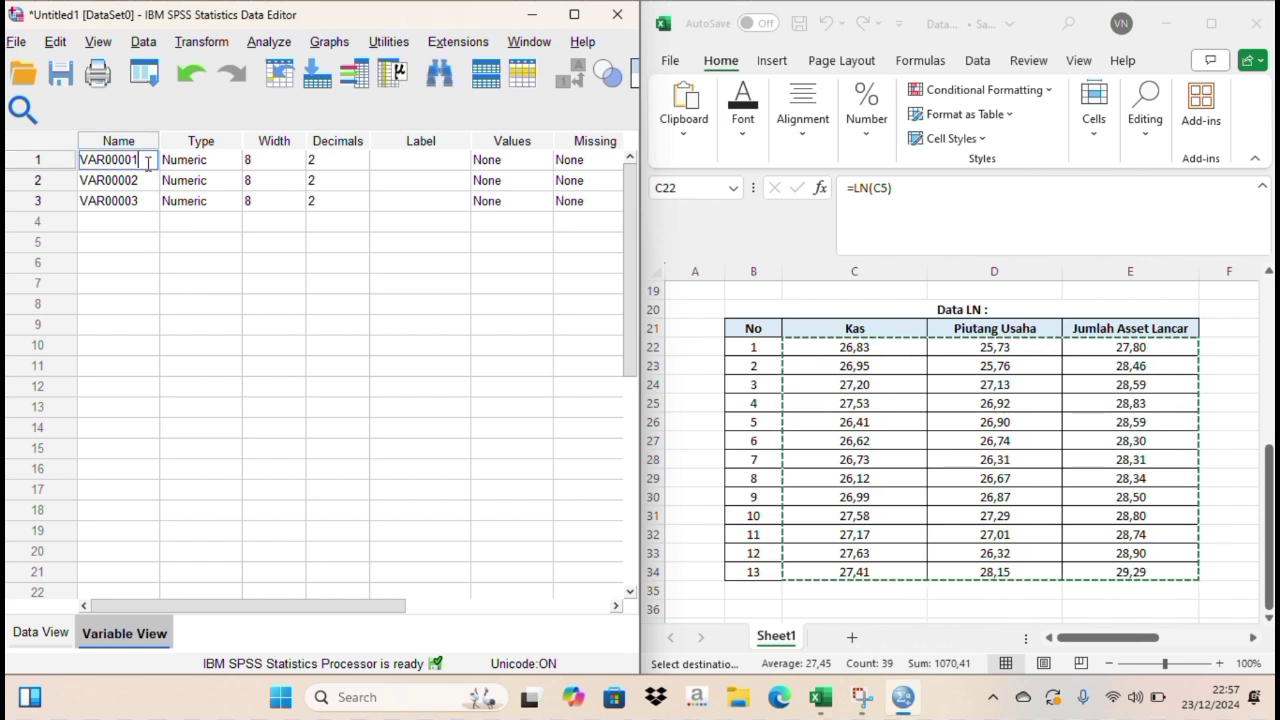
{"action": "key", "text": "BackSpace"}
{"action": "key", "text": "BackSpace"}
{"action": "key", "text": "BackSpace"}
{"action": "key", "text": "BackSpace"}
{"action": "key", "text": "BackSpace"}
{"action": "key", "text": "BackSpace"}
{"action": "key", "text": "BackSpace"}
{"action": "key", "text": "BackSpace"}
{"action": "key", "text": "Caps_Lock"}
{"action": "type", "text": "X1"}
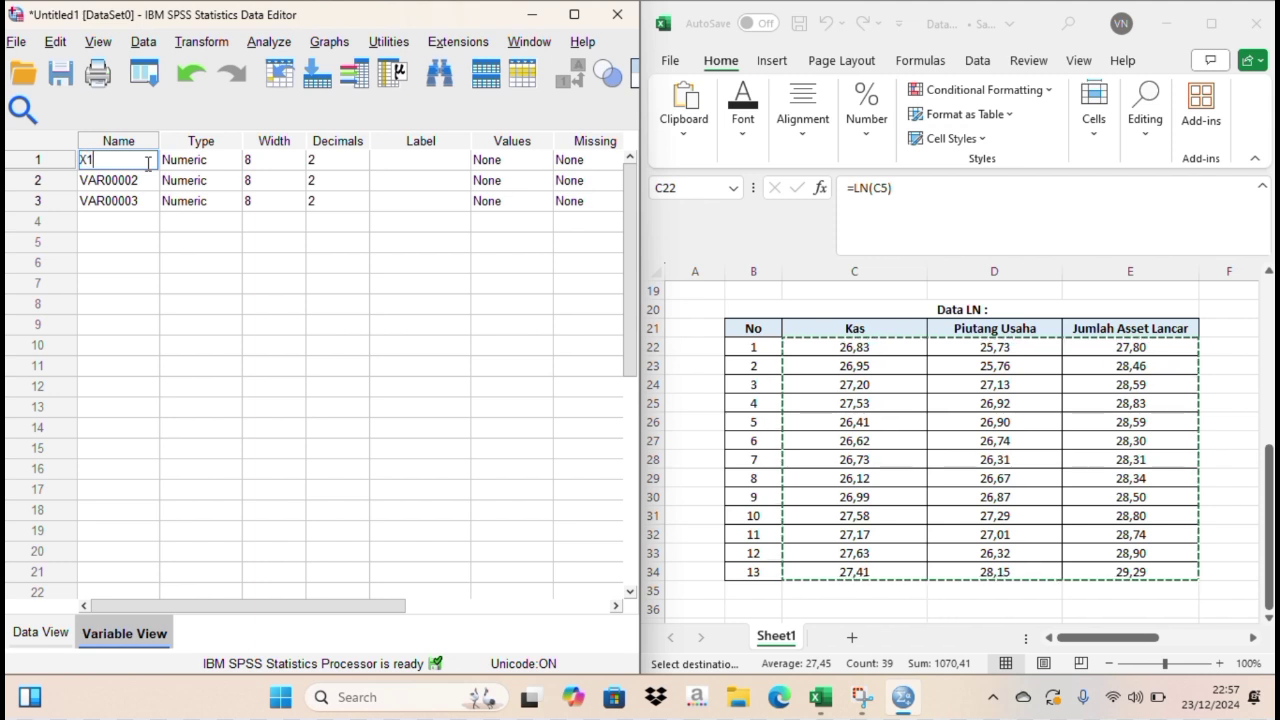
{"action": "key", "text": "Return"}
- Rename the second variable as X2 and the third variable as Y
{"action": "key", "text": "BackSpace"}
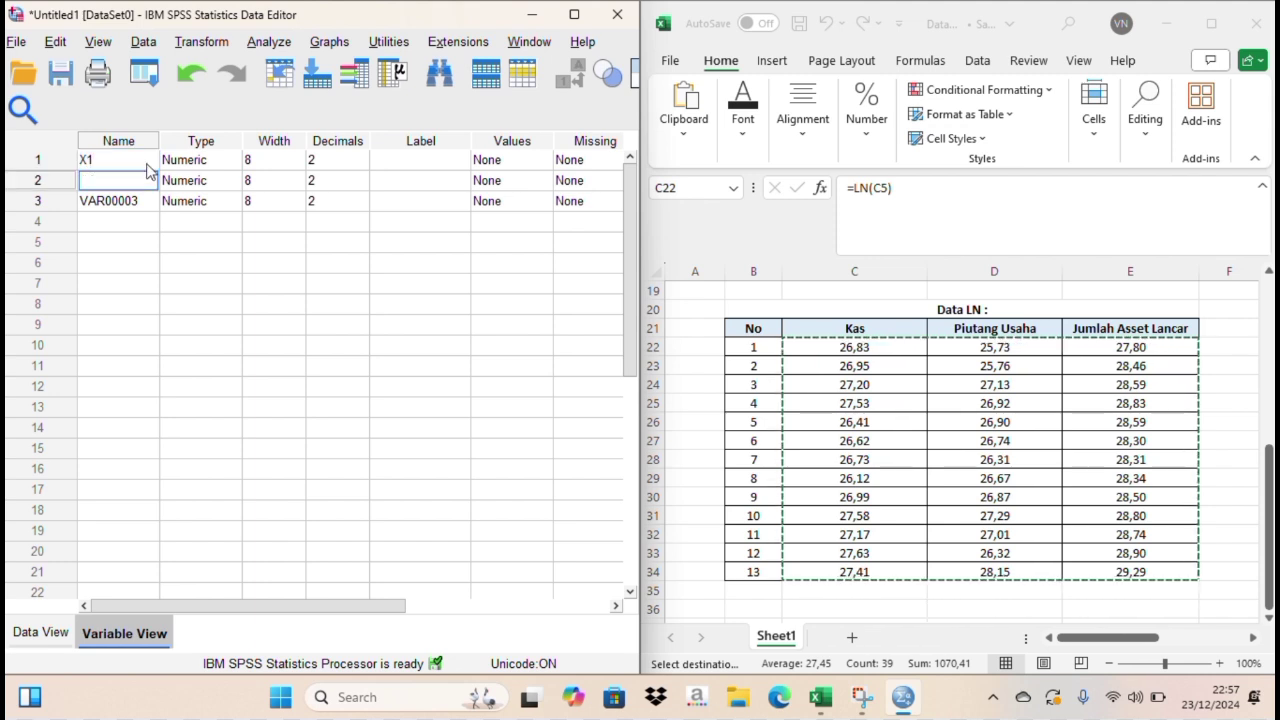
{"action": "type", "text": "X2"}
{"action": "key", "text": "Return"}
{"action": "key", "text": "BackSpace"}
{"action": "type", "text": "Y"}
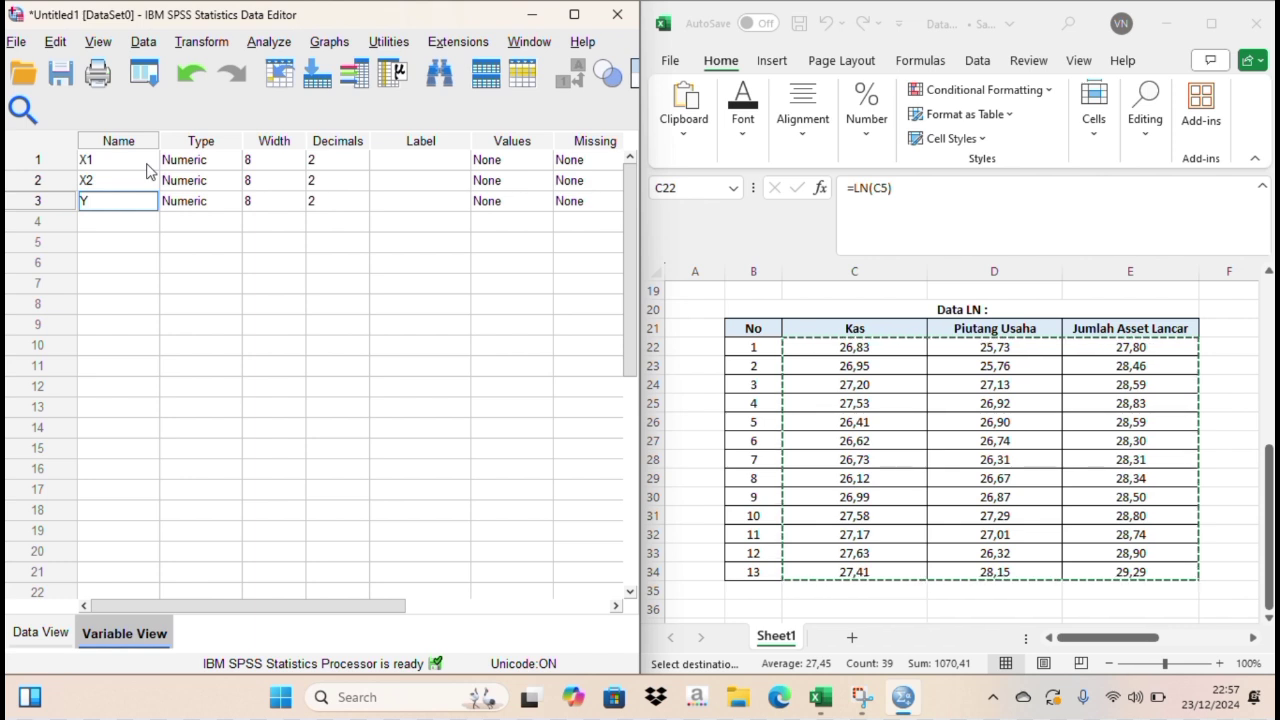
- Set the decimals of X1, X2 and Y to 0
{"action": "left_click", "coordinate": [360, 161]}
{"action": "left_click", "coordinate": [362, 165]}
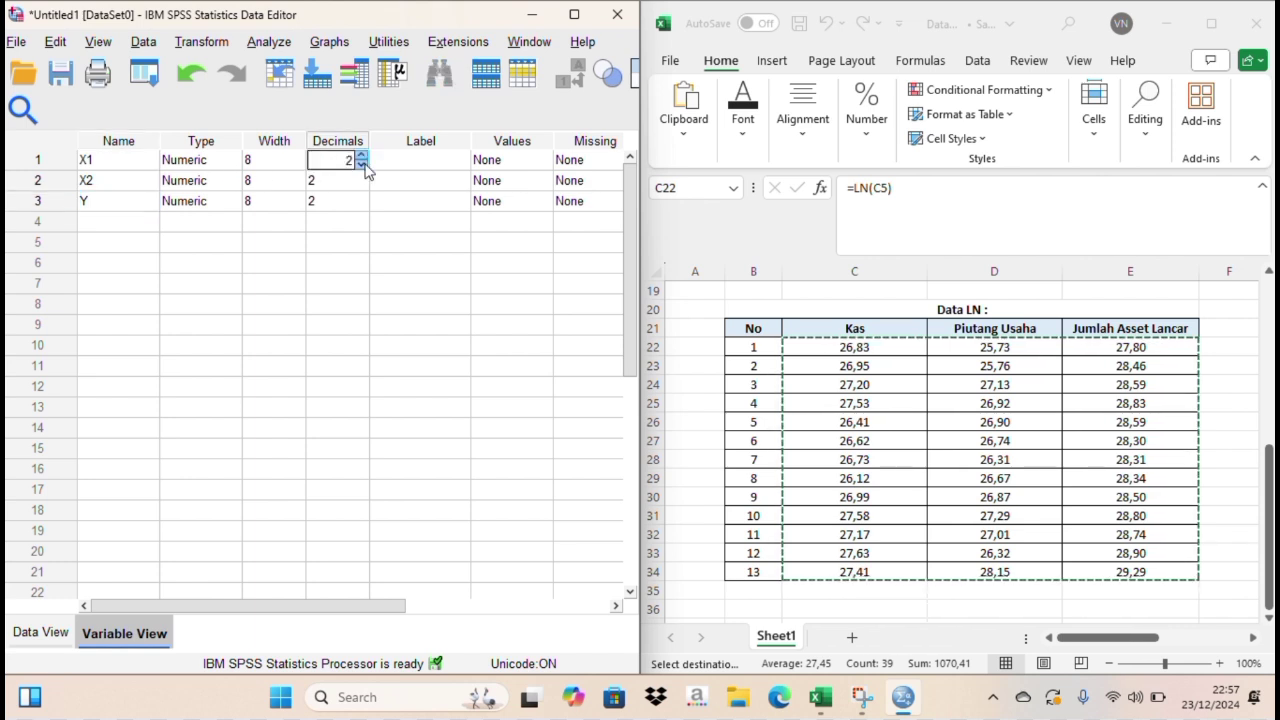
{"action": "left_click", "coordinate": [363, 166]}
{"action": "left_click", "coordinate": [365, 187]}
{"action": "left_click", "coordinate": [365, 187]}
{"action": "left_click", "coordinate": [365, 187]}
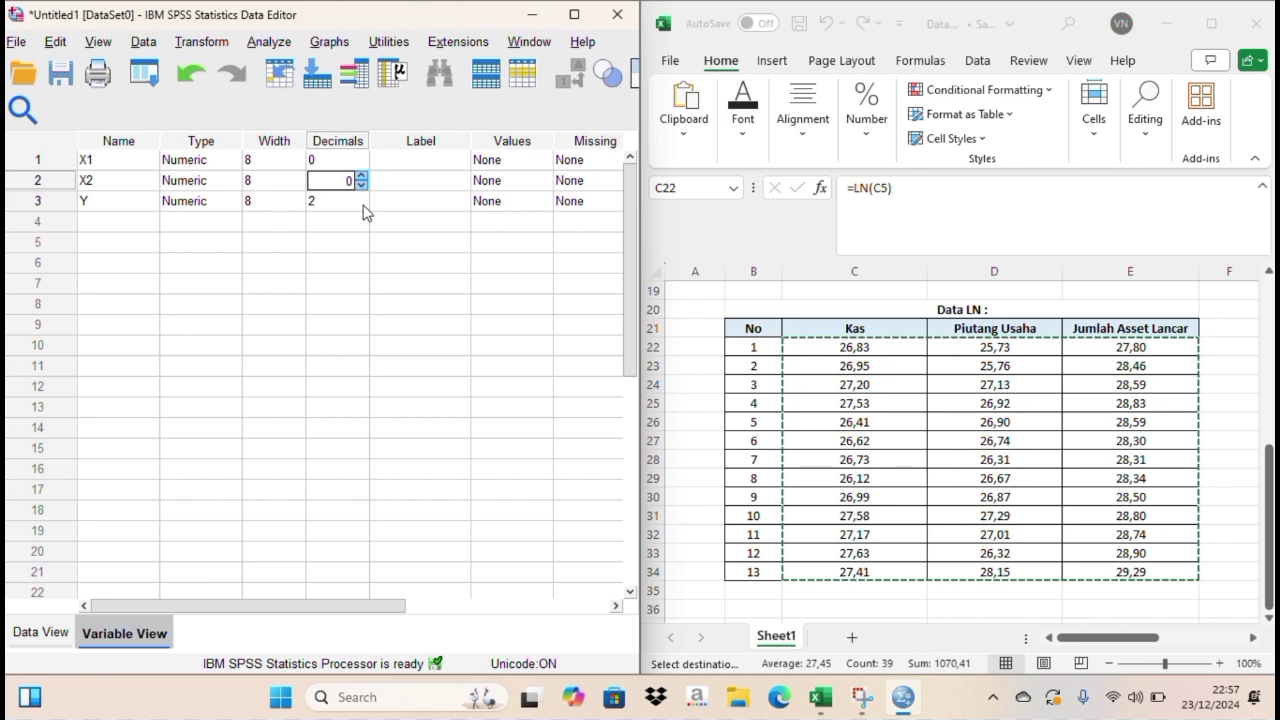
{"action": "left_click", "coordinate": [363, 205]}
{"action": "left_click", "coordinate": [363, 206]}
{"action": "left_click", "coordinate": [363, 206]}
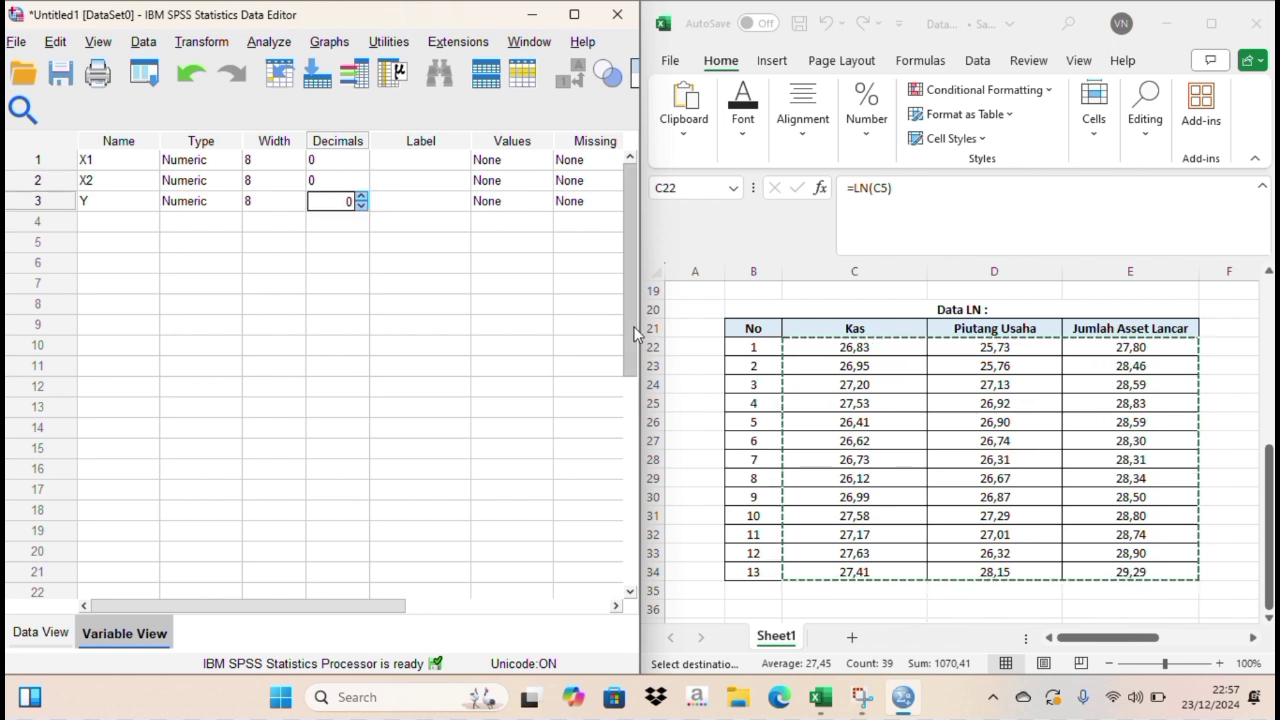
- Label variable X1 as "Kas" and X2 as "Piutang Usaha", following the column headings of the Excel source table
{"action": "left_click", "coordinate": [1268, 276]}
{"action": "left_click_drag", "start_coordinate": [1268, 276], "coordinate": [1268, 276]}
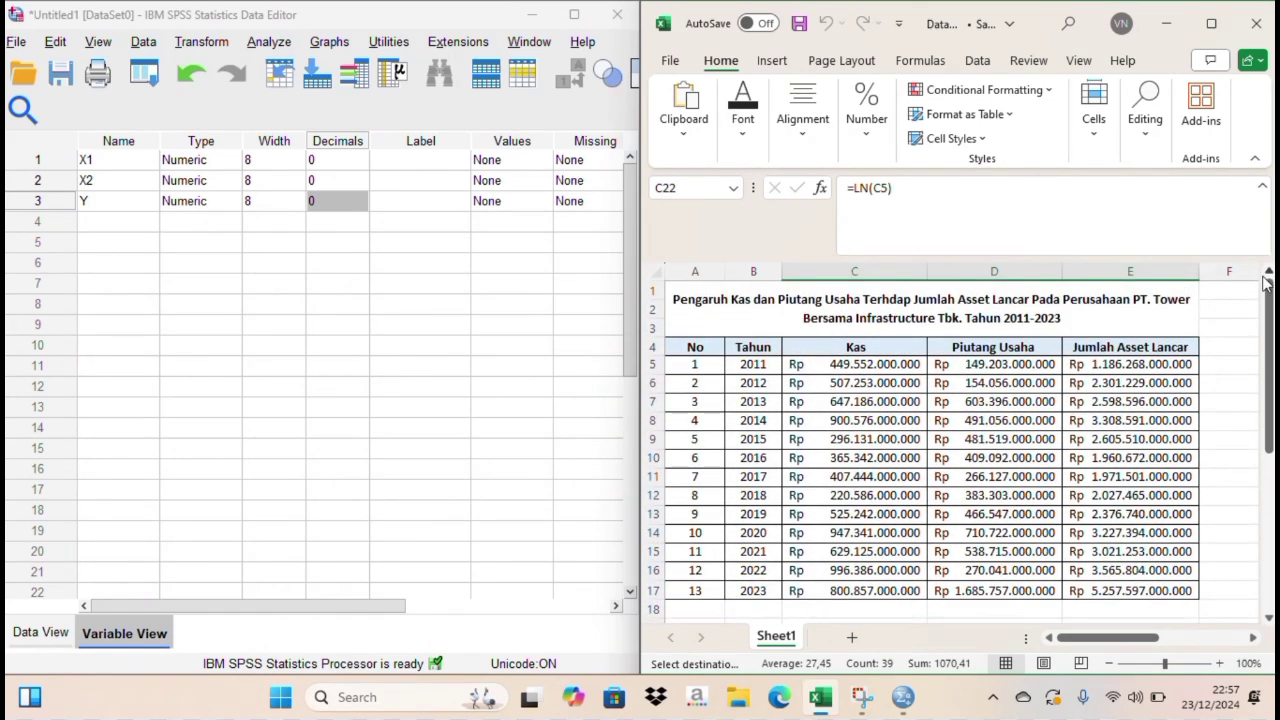
{"action": "left_click", "coordinate": [452, 159]}
{"action": "key", "text": "Caps_Lock"}
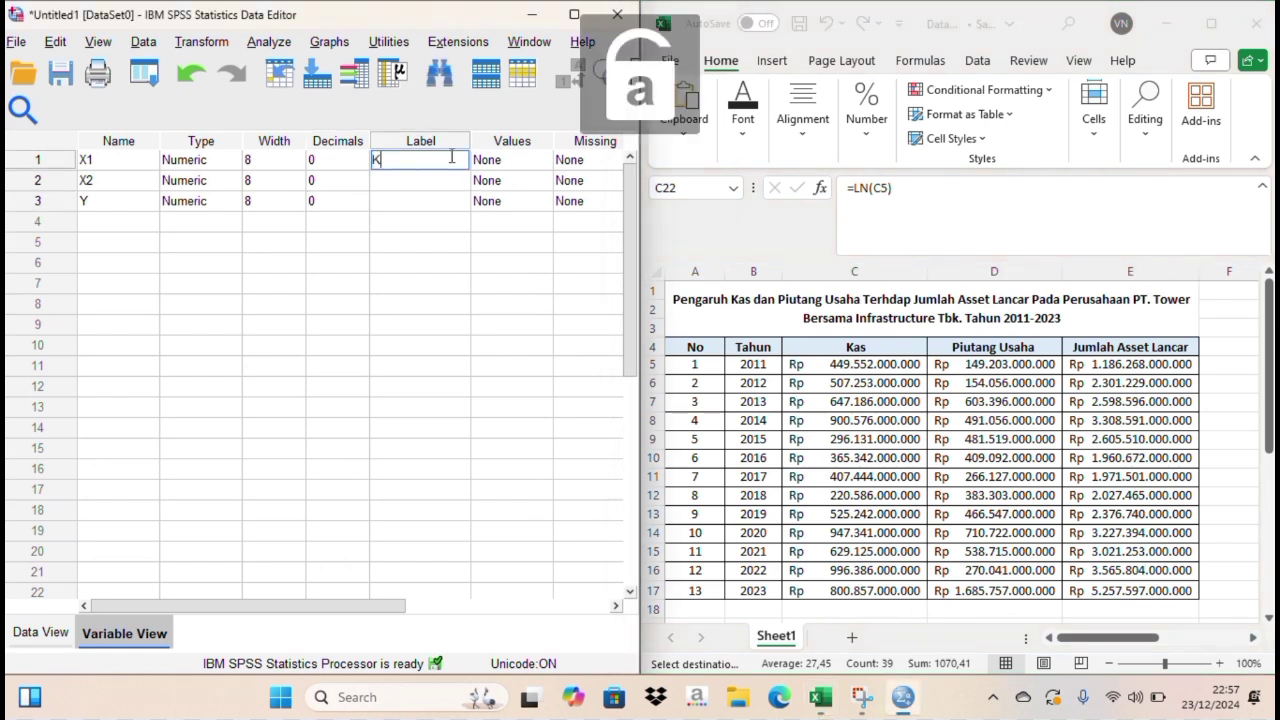
{"action": "key", "text": "Return"}
{"action": "type", "text": "P"}
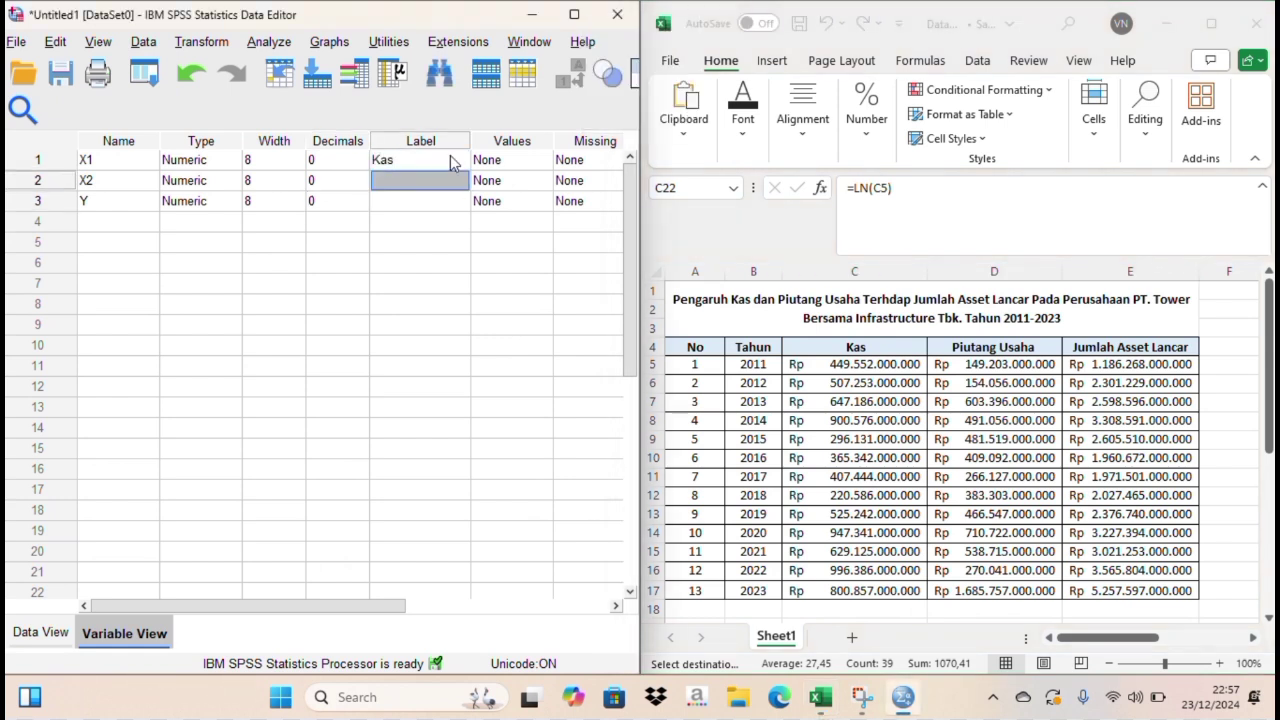
{"action": "type", "text": "iutang"}
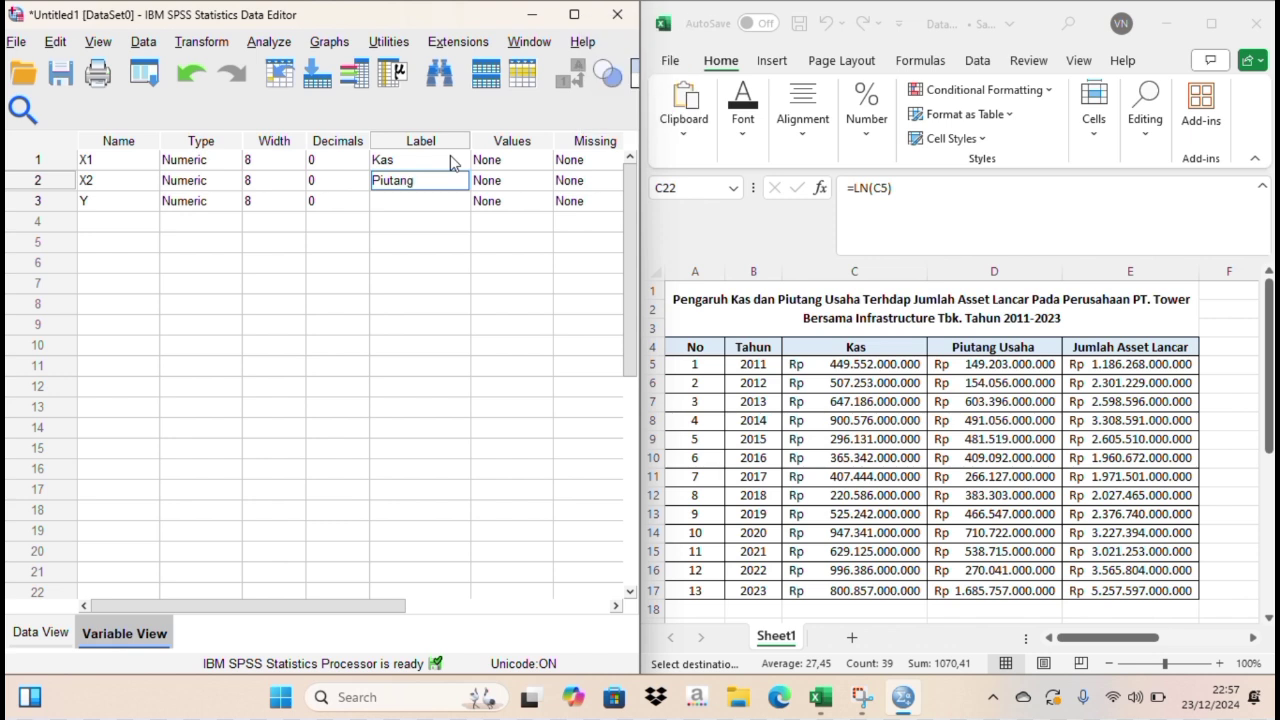
{"action": "key", "text": "Caps_Lock"}
{"action": "type", "text": "U"}
{"action": "key", "text": "Caps_Lock"}
{"action": "type", "text": "saha"}
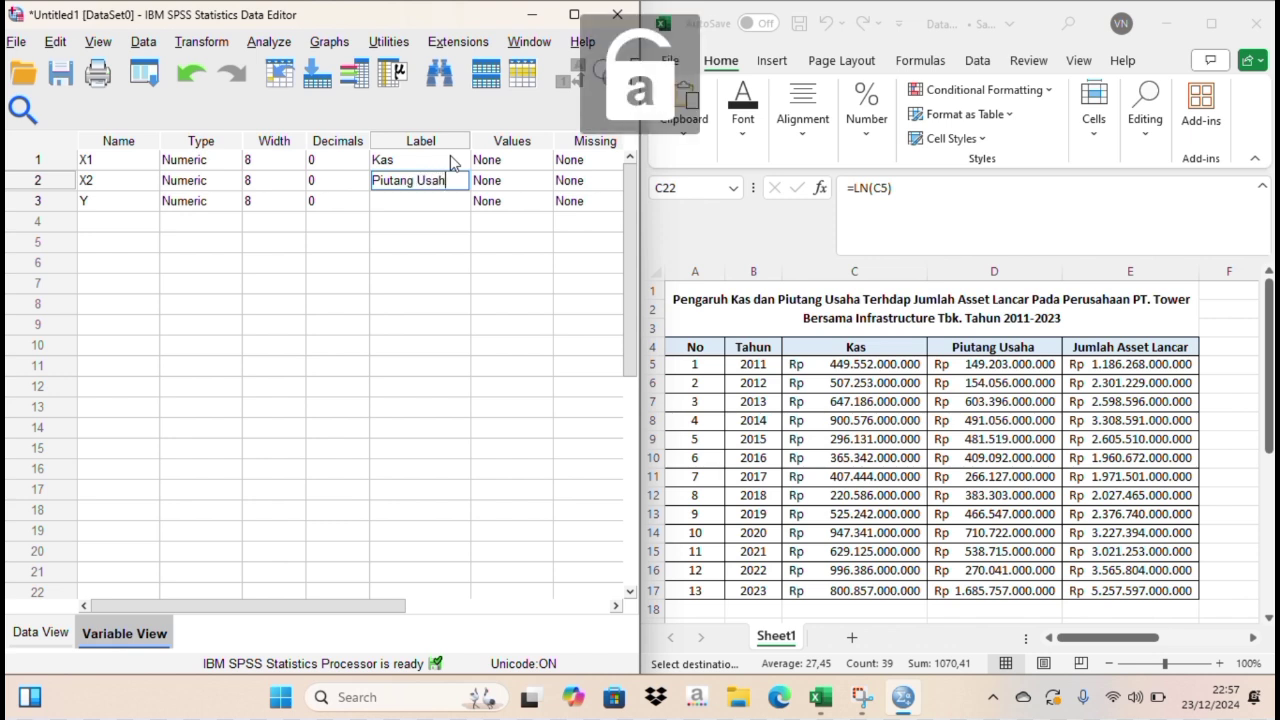
{"action": "key", "text": "Return"}
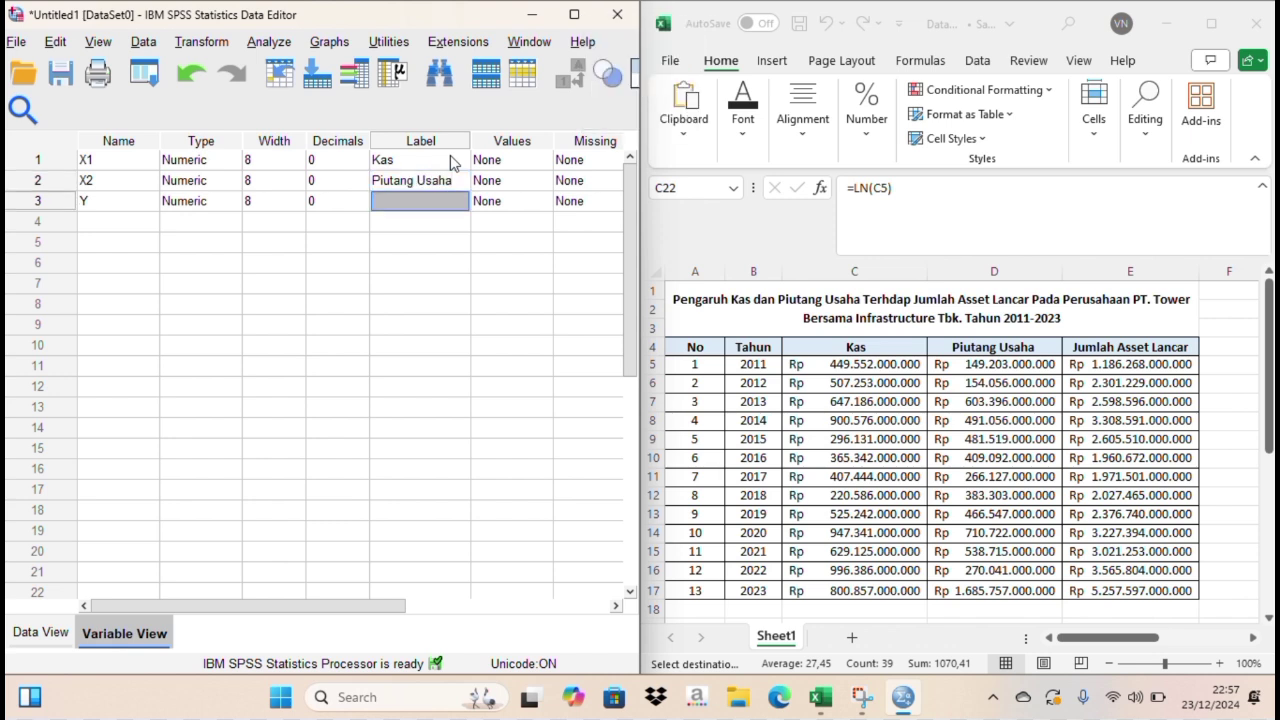
- Label variable Y as "Jumlah Asset Lancar"
{"action": "key", "text": "Caps_Lock"}
{"action": "type", "text": "J"}
{"action": "key", "text": "Caps_Lock"}
{"action": "type", "text": "umlah A"}
{"action": "key", "text": "Caps_Lock"}
{"action": "type", "text": "Asset"}
{"action": "key", "text": "Caps_Lock"}
{"action": "type", "text": "ssr"}
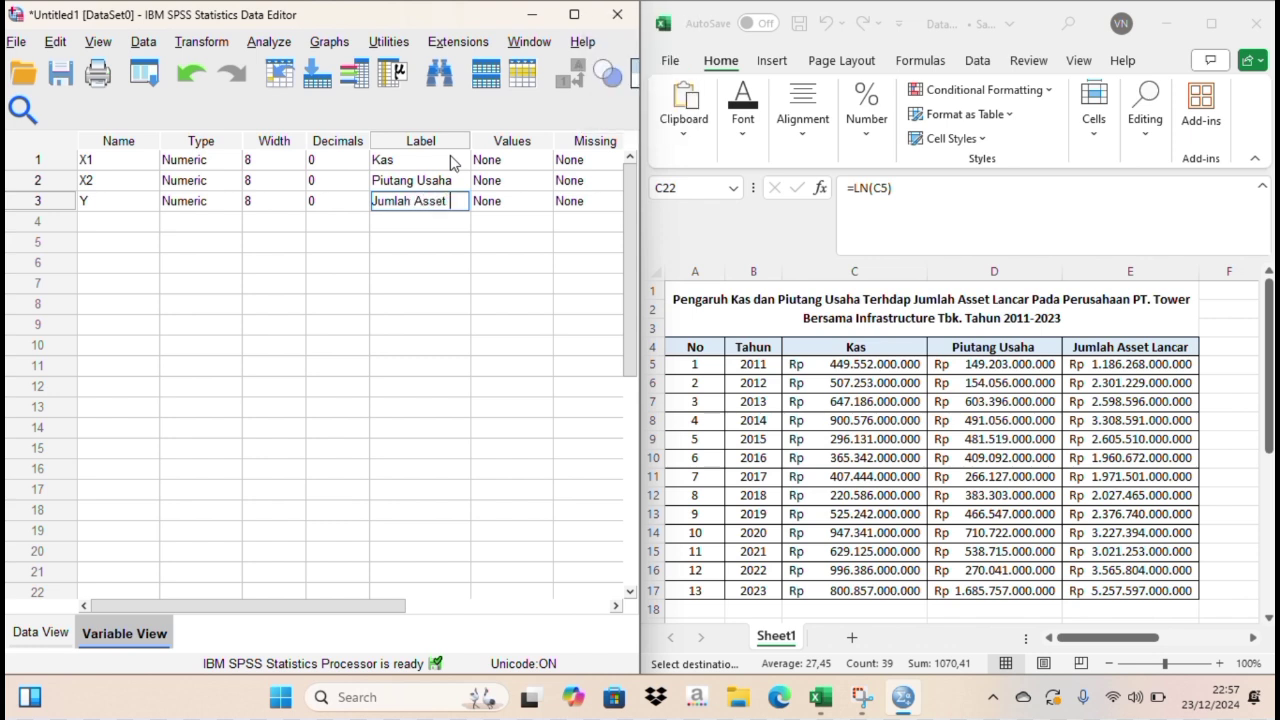
{"action": "key", "text": "Caps_Lock"}
{"action": "type", "text": "L"}
{"action": "key", "text": "Caps_Lock"}
{"action": "type", "text": "ancar"}
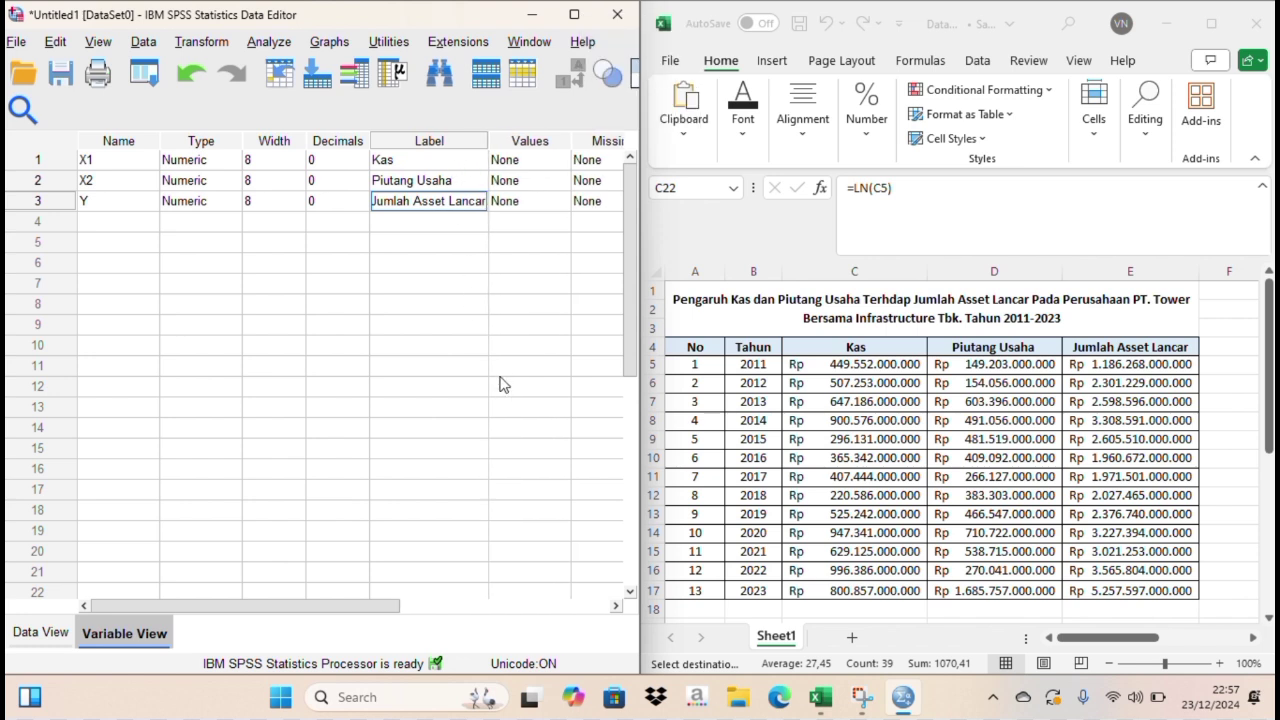
- Set the measurement level of X1, X2 and Y to Scale
{"action": "scroll", "coordinate": [617, 611], "scroll_direction": "right", "scroll_amount": 6}
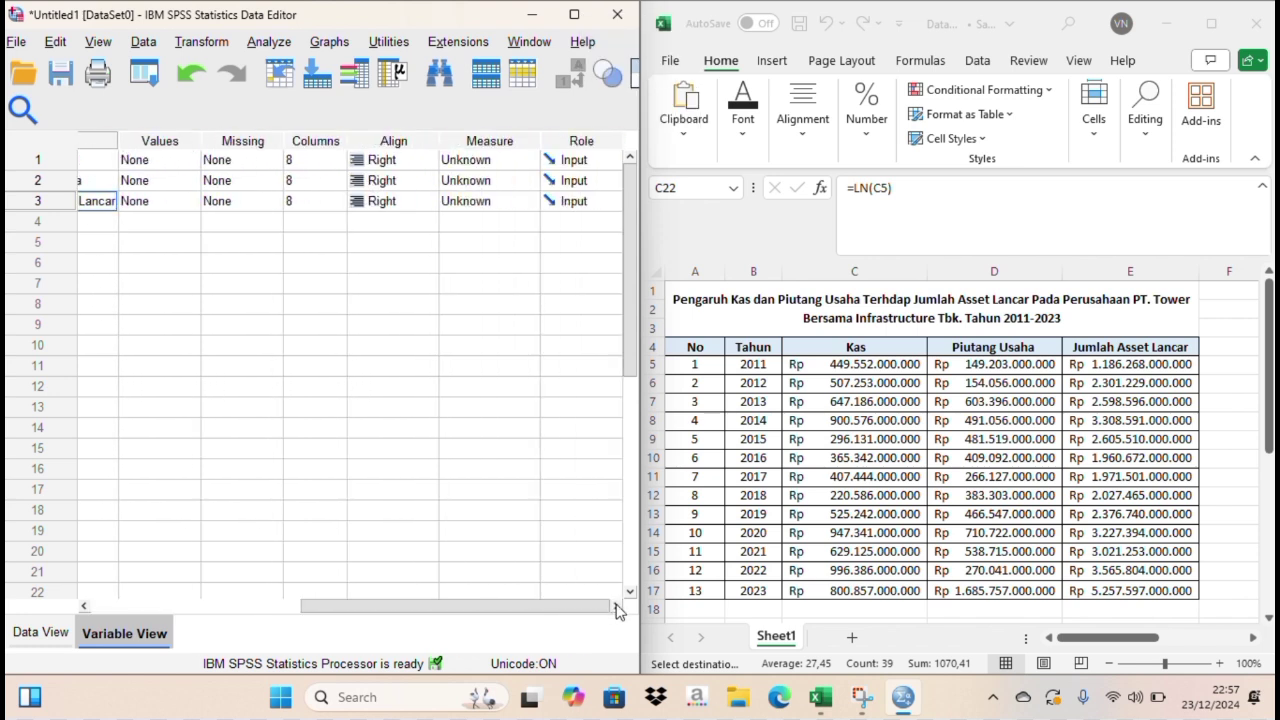
{"action": "left_click", "coordinate": [518, 165]}
{"action": "left_click", "coordinate": [518, 170]}
{"action": "left_click", "coordinate": [518, 184]}
{"action": "left_click", "coordinate": [518, 204]}
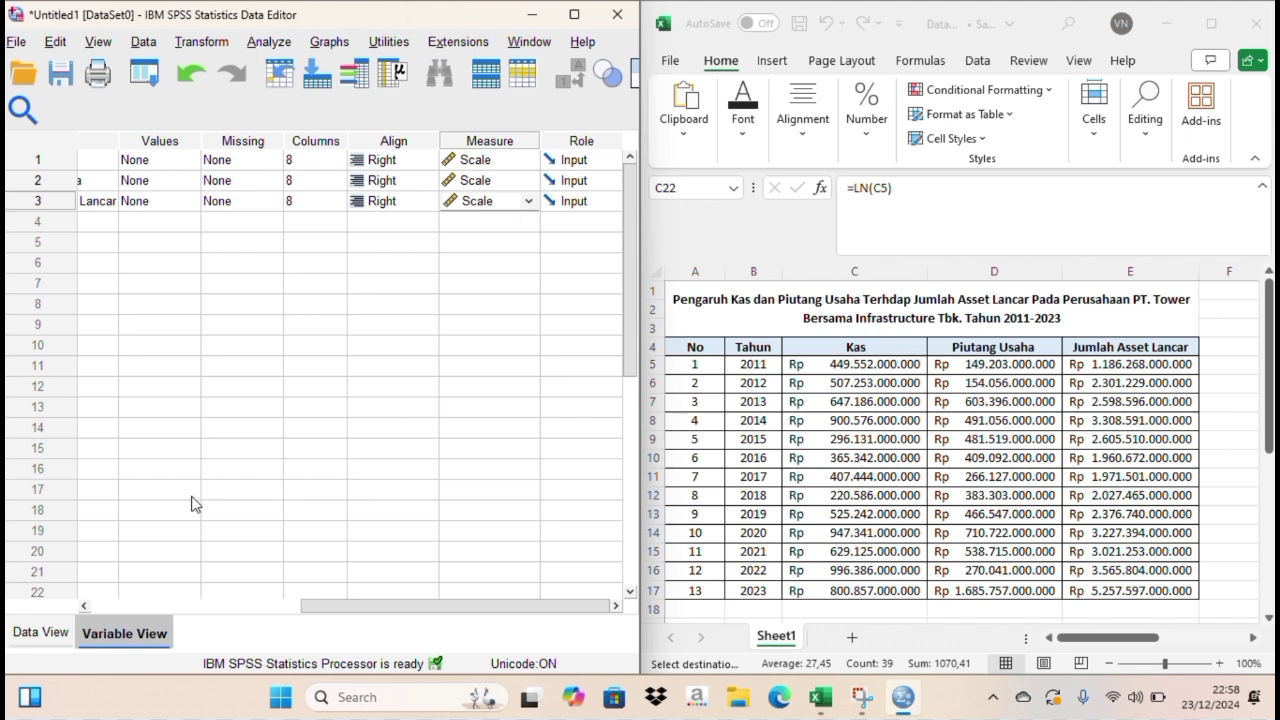
- Set up a linear regression with Kas [X1] and Piutang Usaha [X2] as independents and Jumlah Asset Lancar as the dependent variable
{"action": "left_click", "coordinate": [48, 633]}
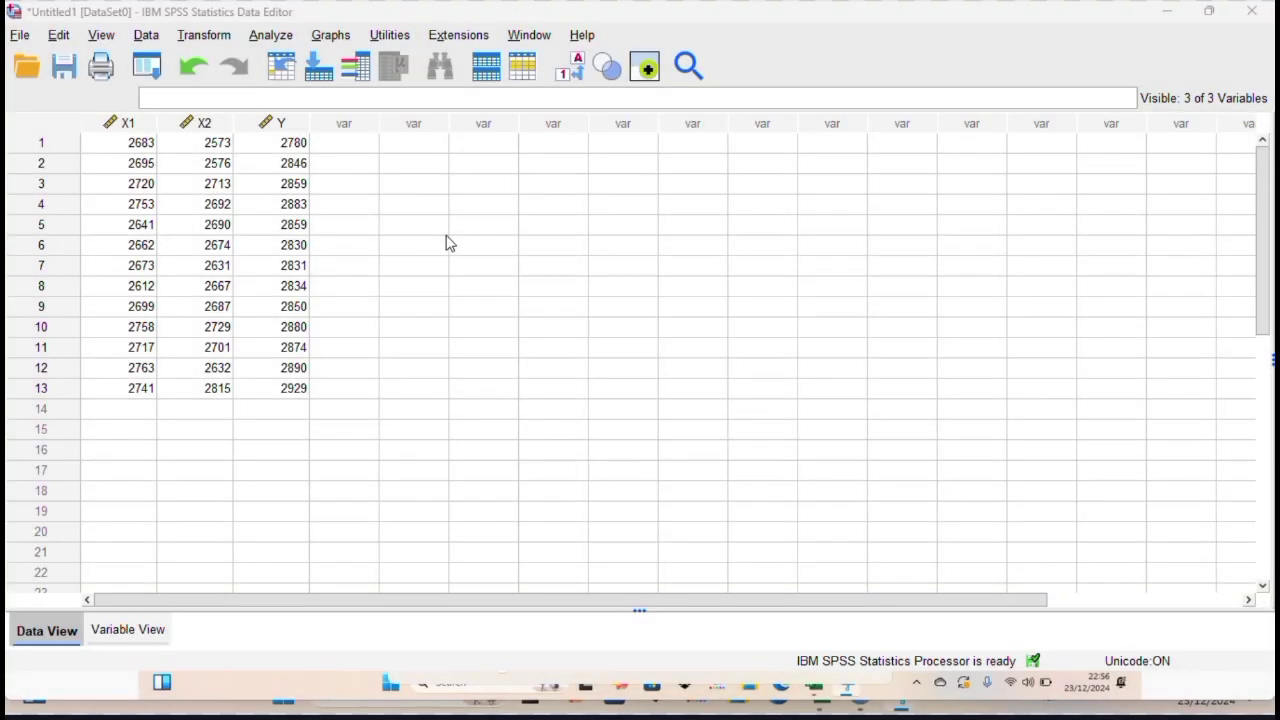
{"action": "left_click", "coordinate": [270, 35]}
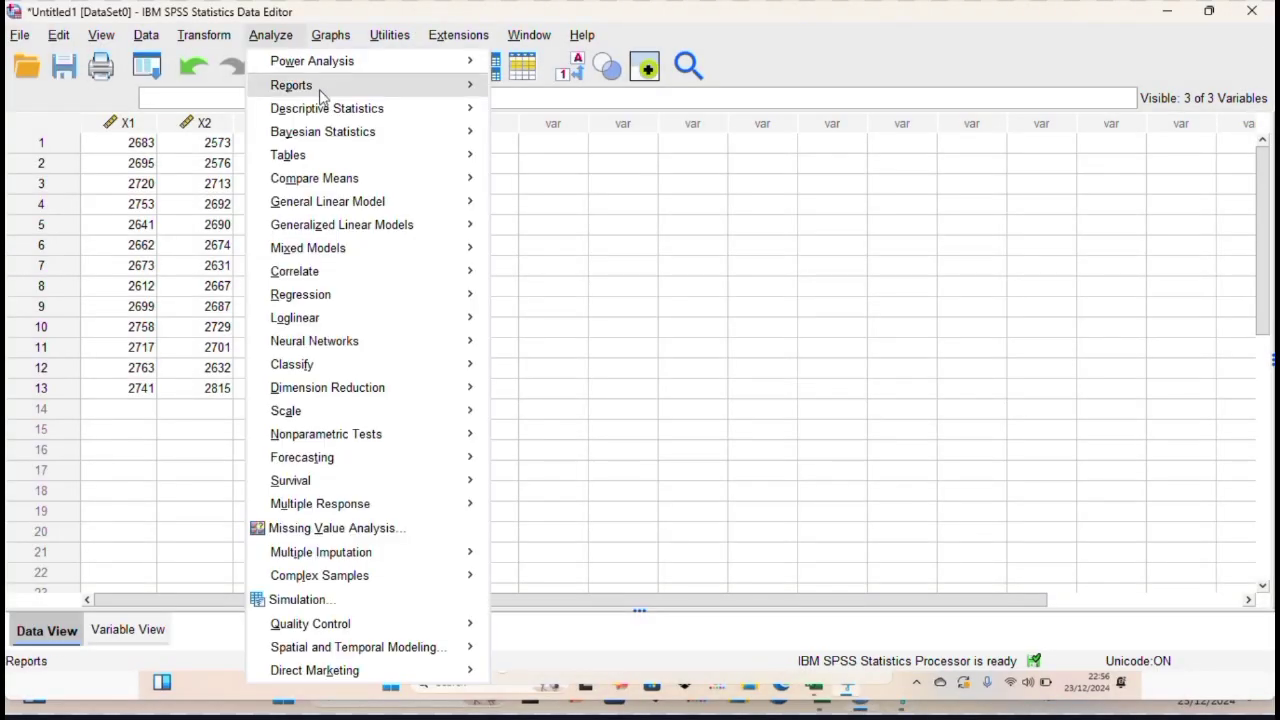
{"action": "mouse_move", "coordinate": [385, 298]}
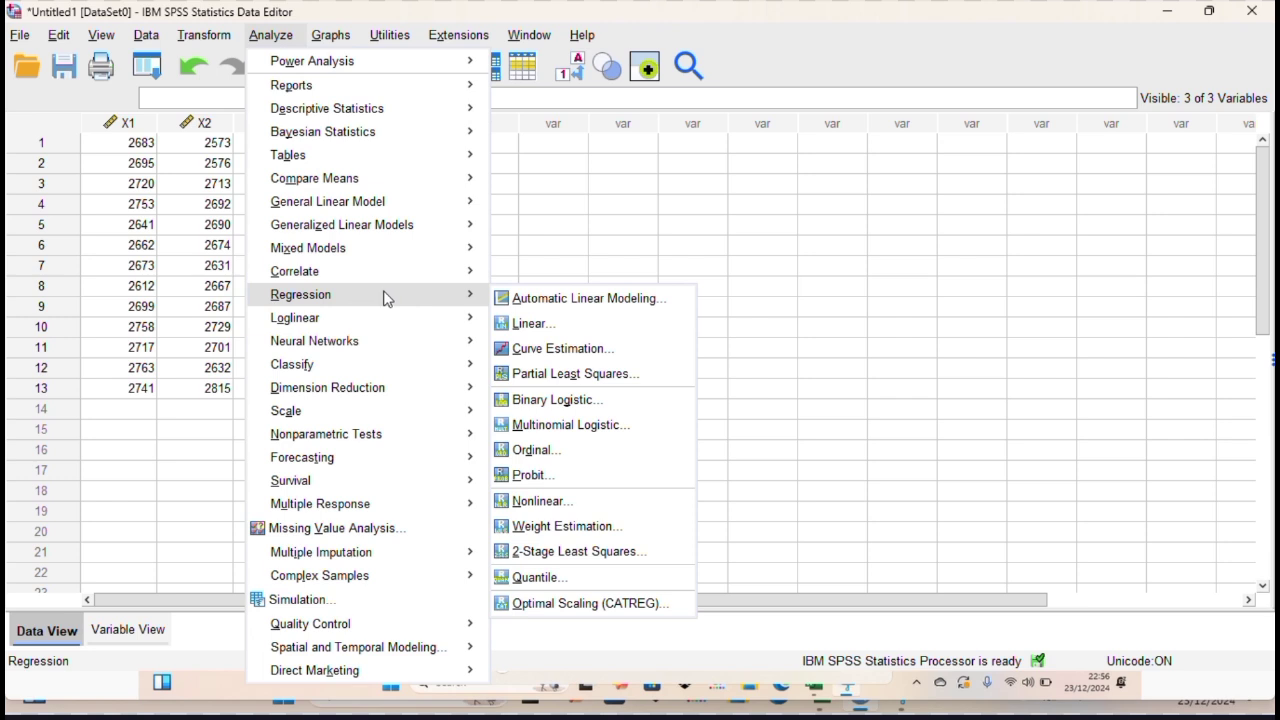
{"action": "left_click", "coordinate": [532, 324]}
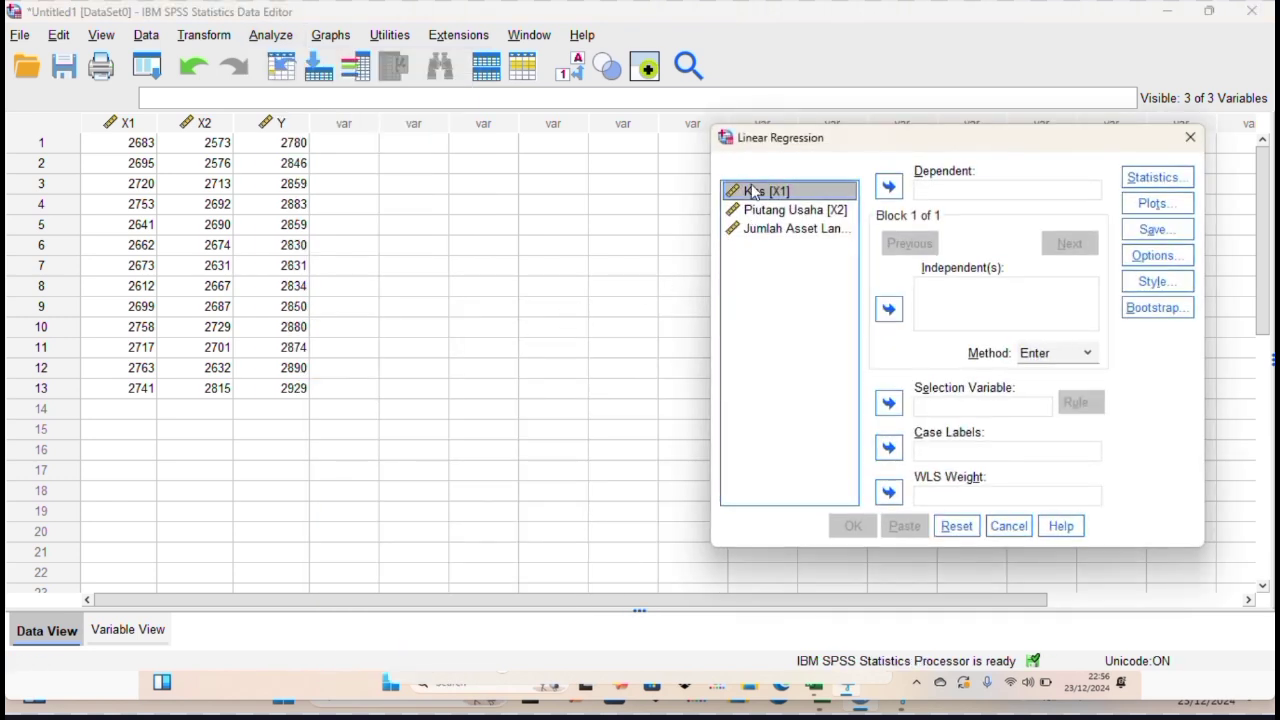
{"action": "key", "text": "shift+Down"}
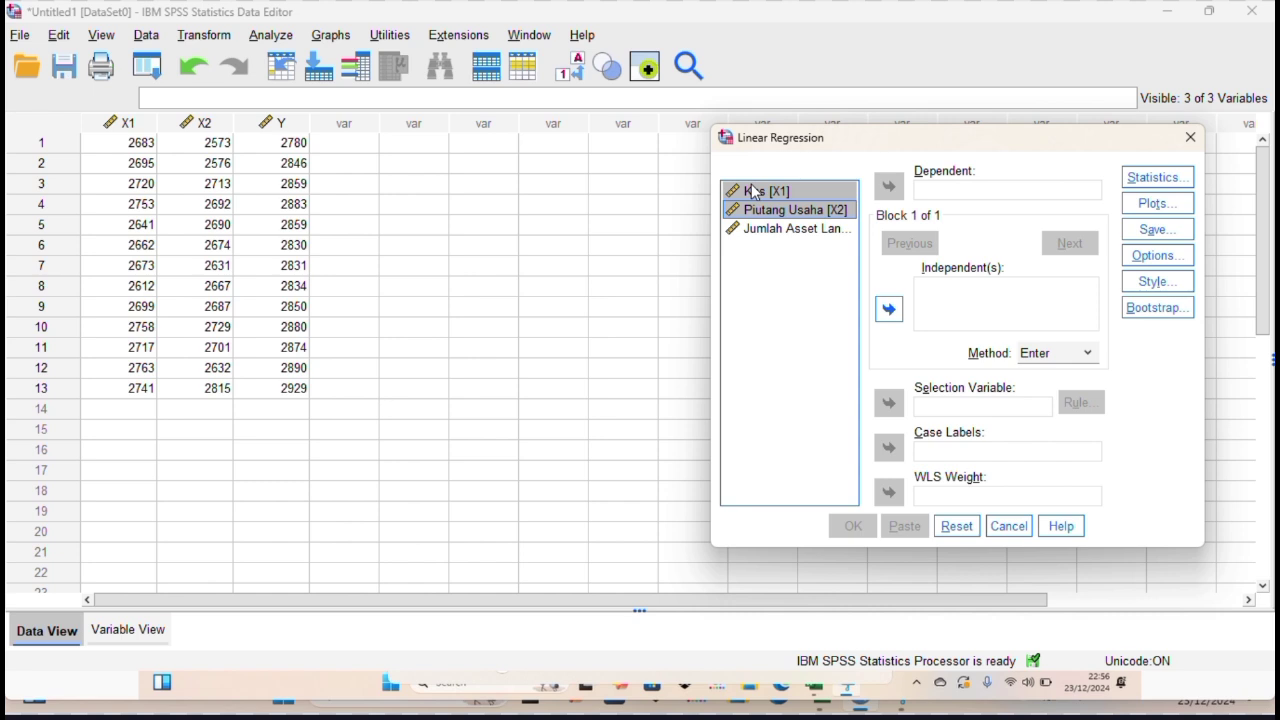
{"action": "left_click", "coordinate": [889, 310]}
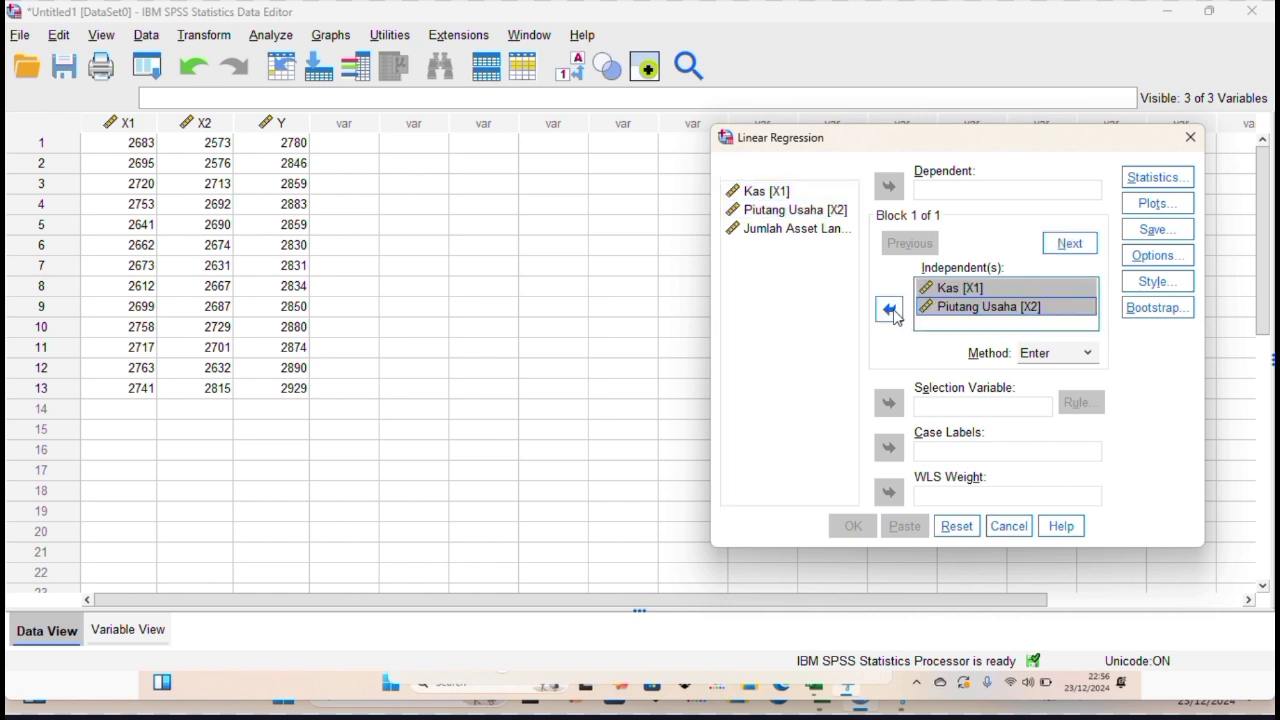
{"action": "left_click", "coordinate": [846, 232]}
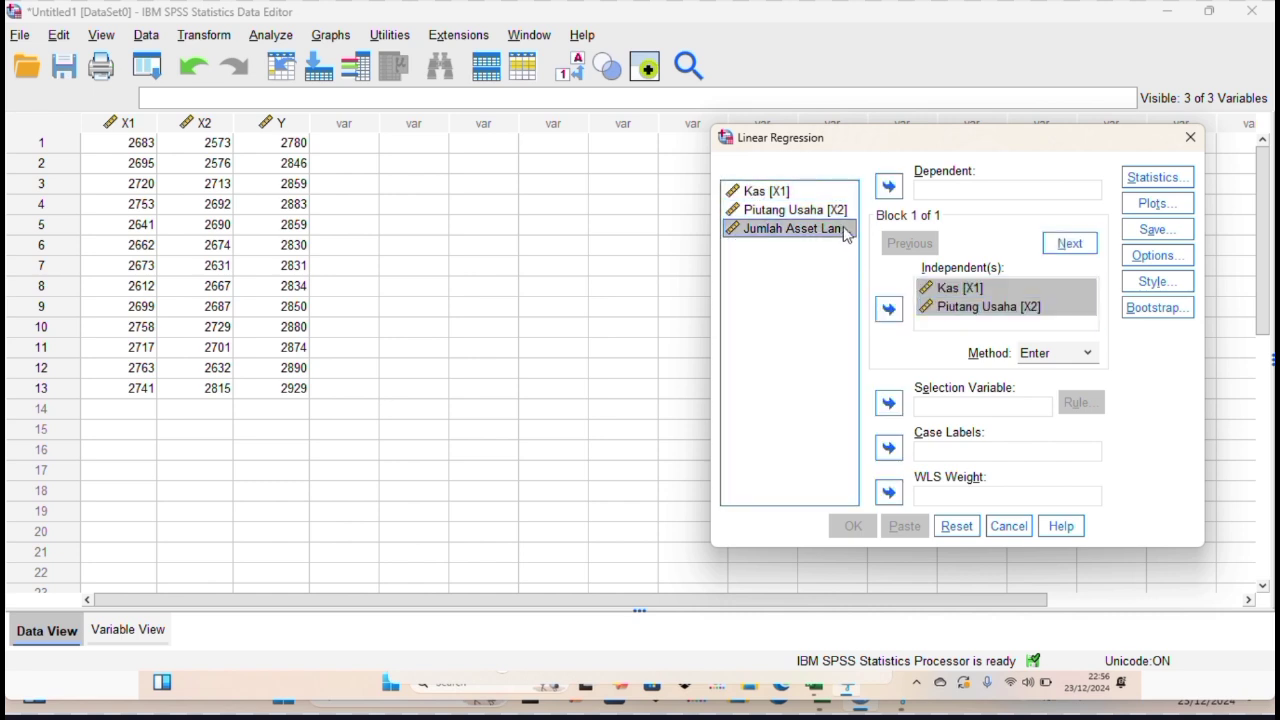
{"action": "left_click", "coordinate": [886, 190]}
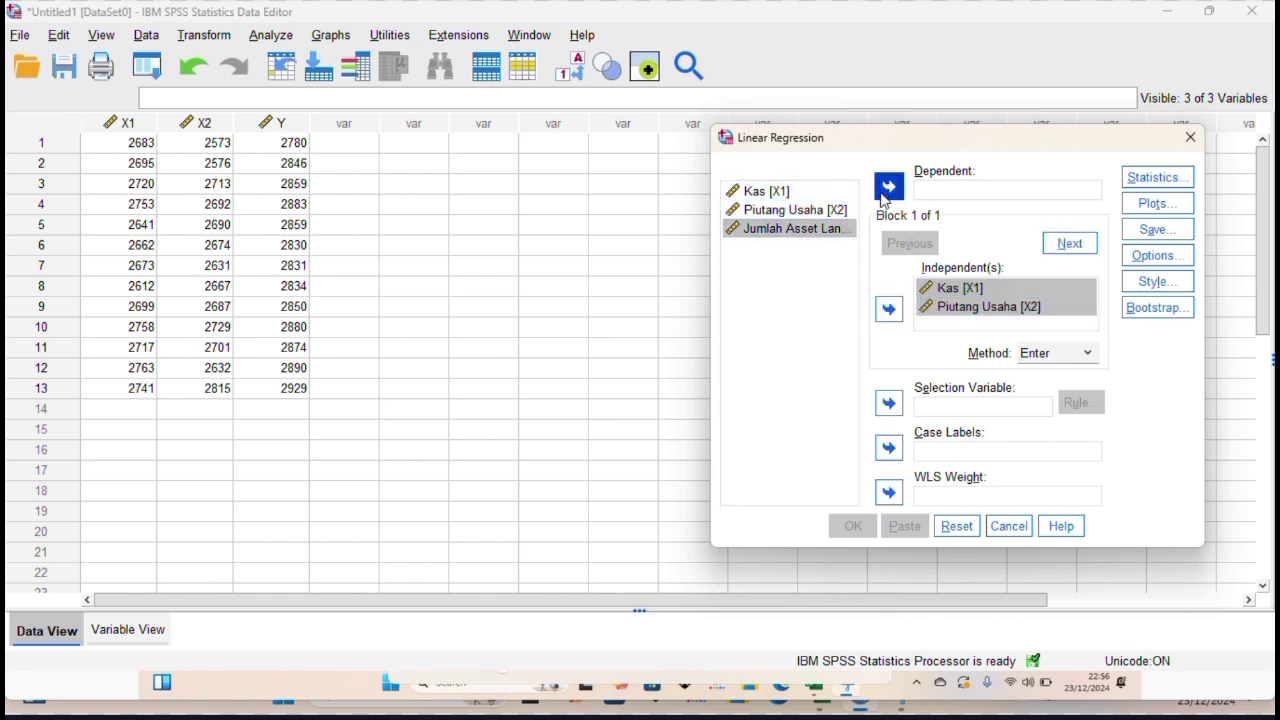
- Request a scatterplot with DEPENDNT on Y and *ZRESID on X plus a histogram and normal probability plot, and run the regression
{"action": "left_click", "coordinate": [1150, 204]}
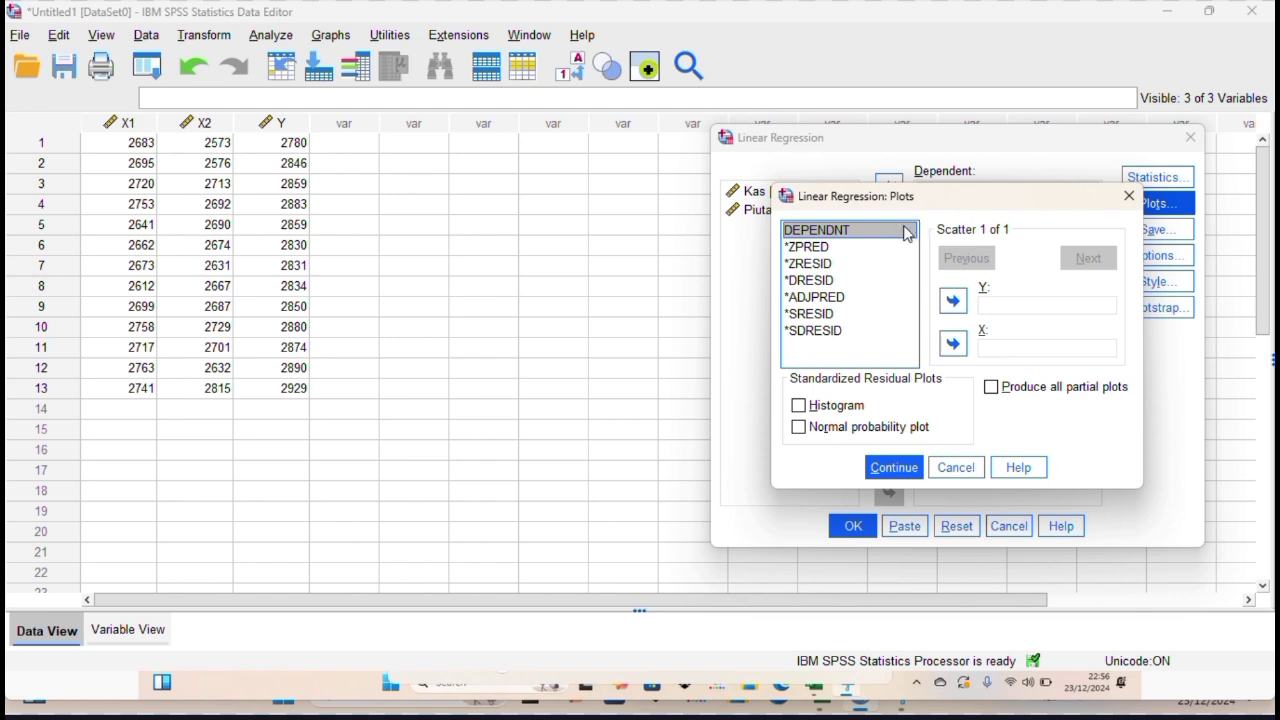
{"action": "left_click", "coordinate": [951, 302]}
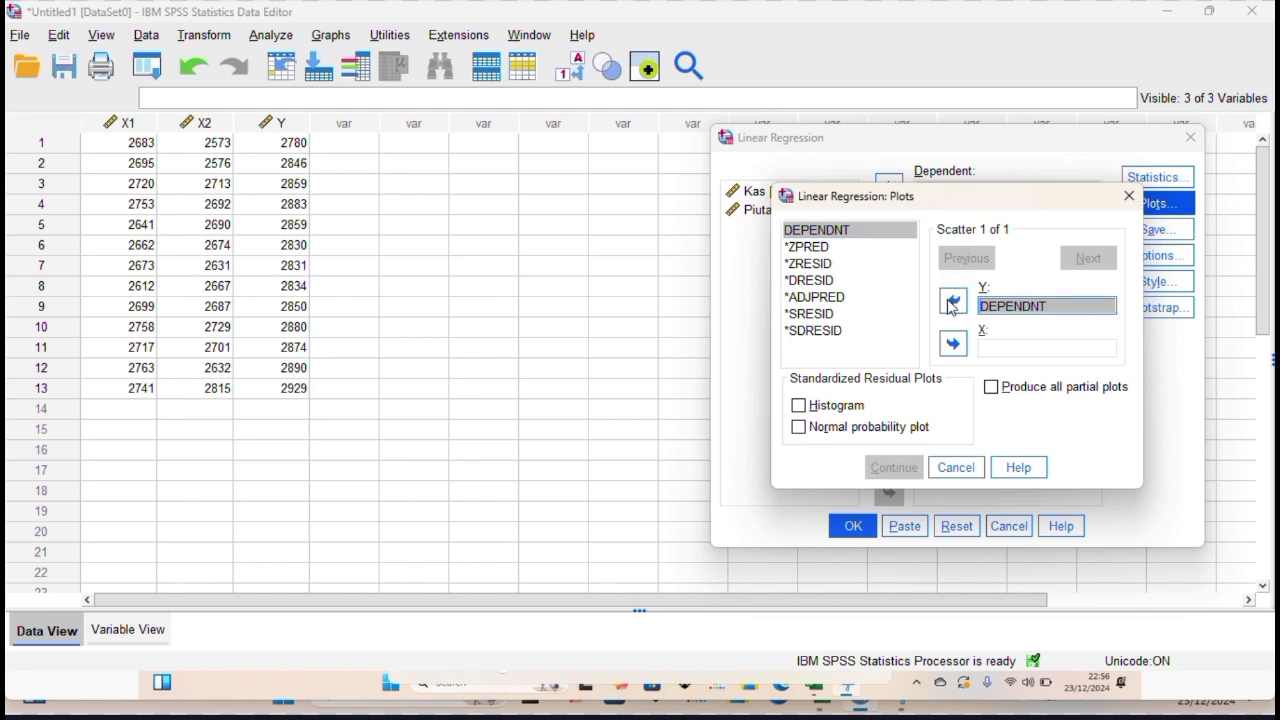
{"action": "left_click", "coordinate": [858, 264]}
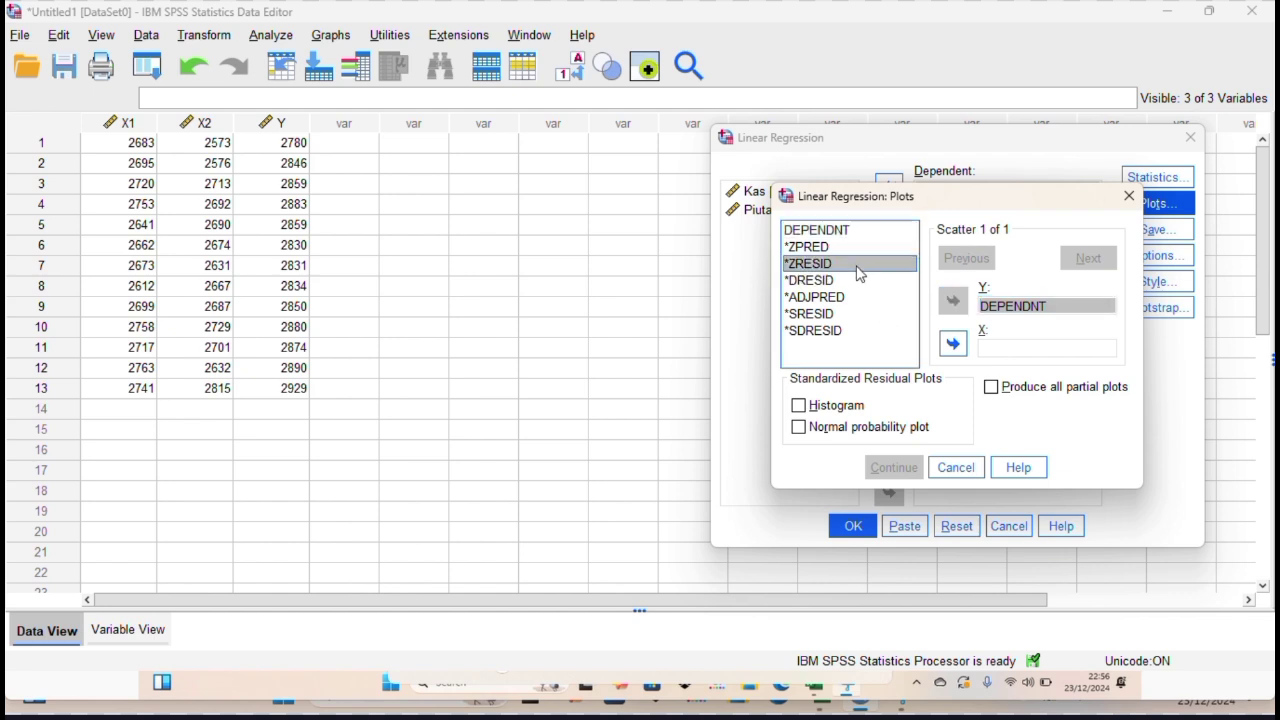
{"action": "left_click", "coordinate": [952, 345]}
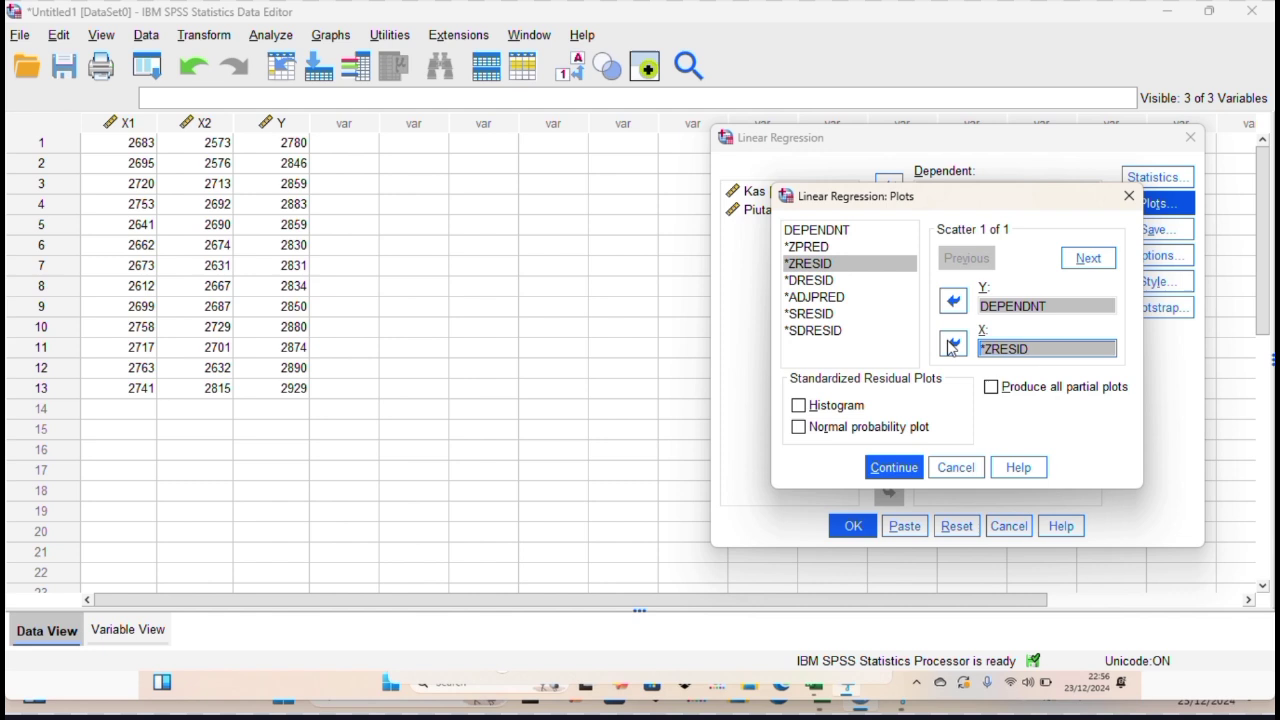
{"action": "left_click", "coordinate": [855, 408]}
{"action": "left_click", "coordinate": [860, 430]}
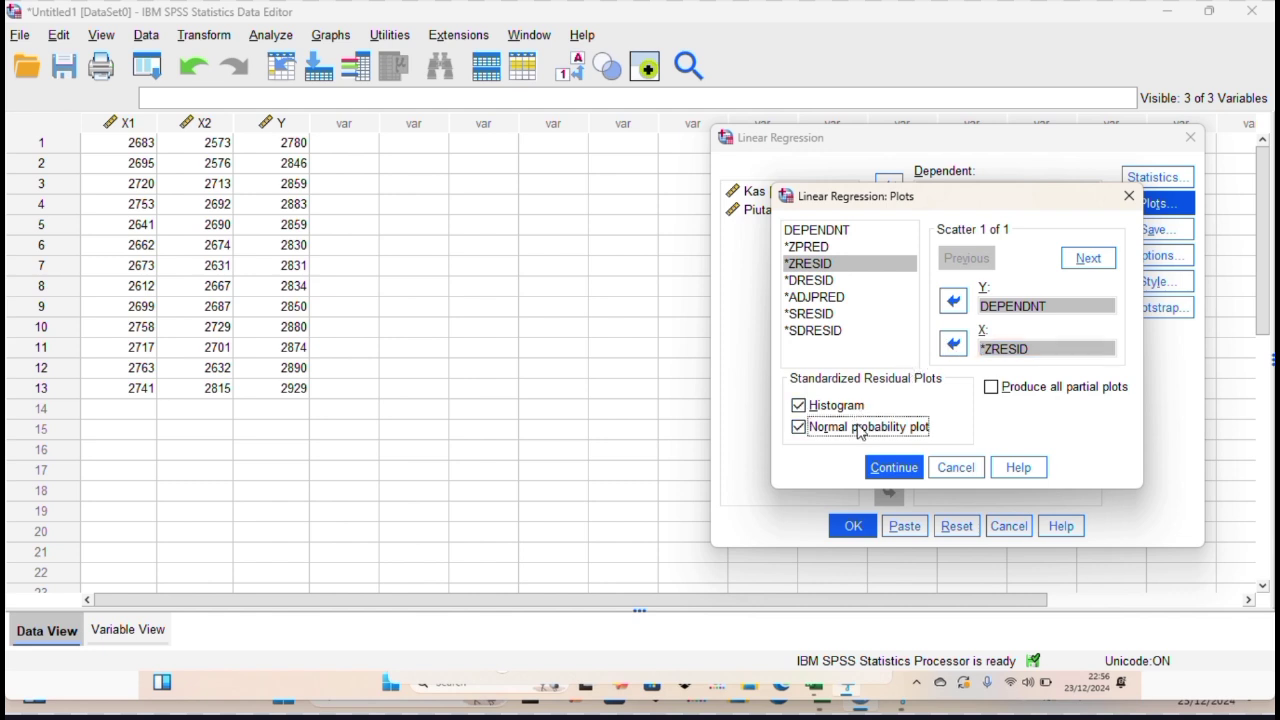
{"action": "left_click", "coordinate": [887, 467]}
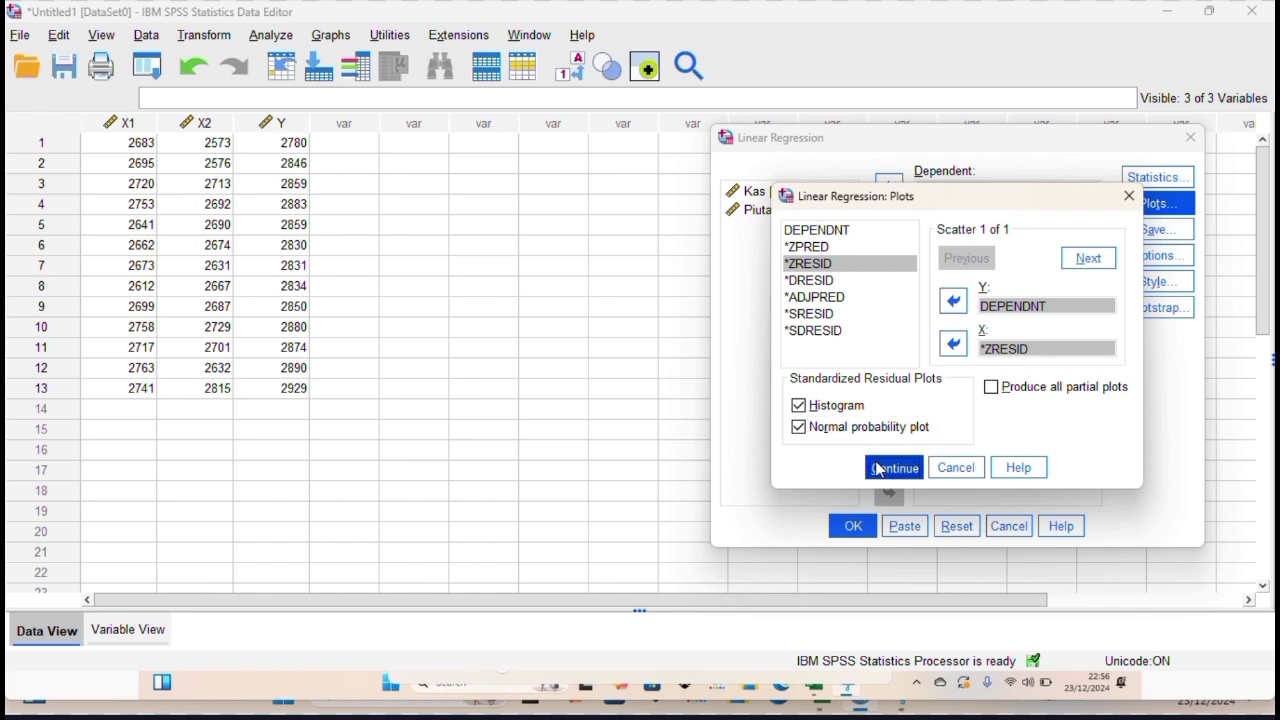
{"action": "left_click", "coordinate": [853, 527]}
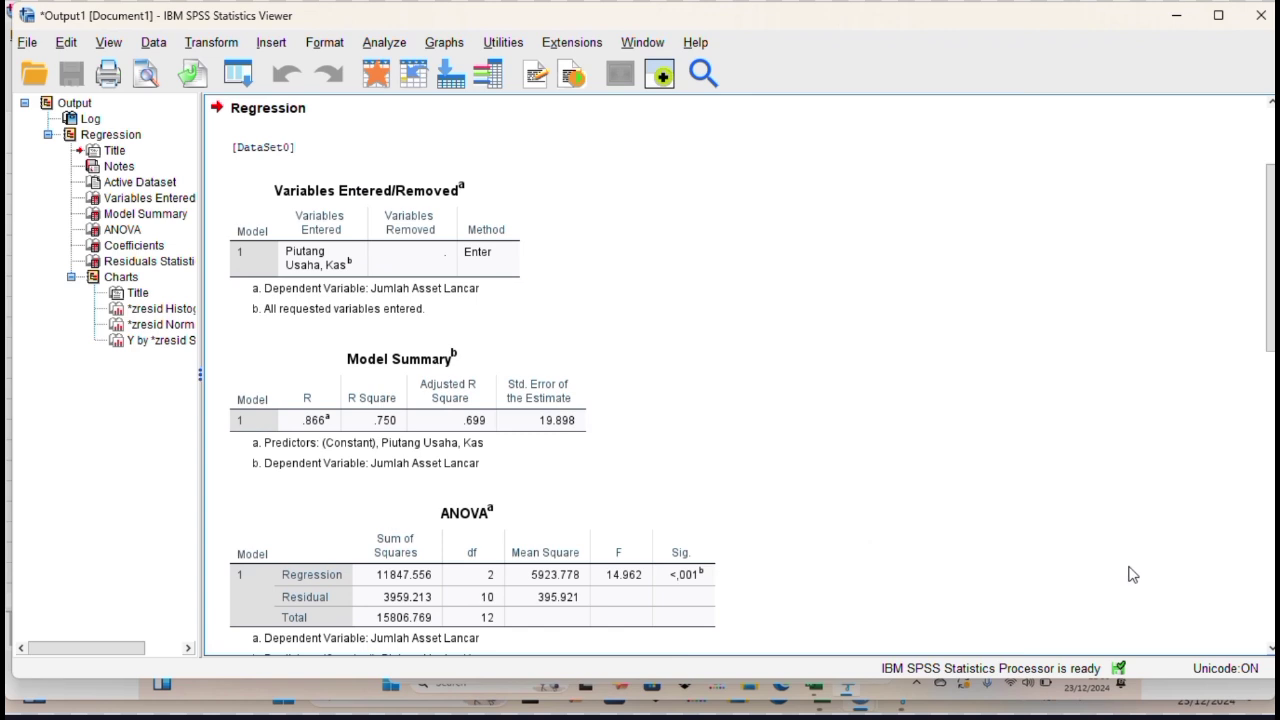
- Review the regression output, from the model summary, ANOVA and coefficients tables to the residual histogram and normal P-P plot
{"action": "scroll", "coordinate": [1270, 648], "scroll_direction": "down", "scroll_amount": 5}
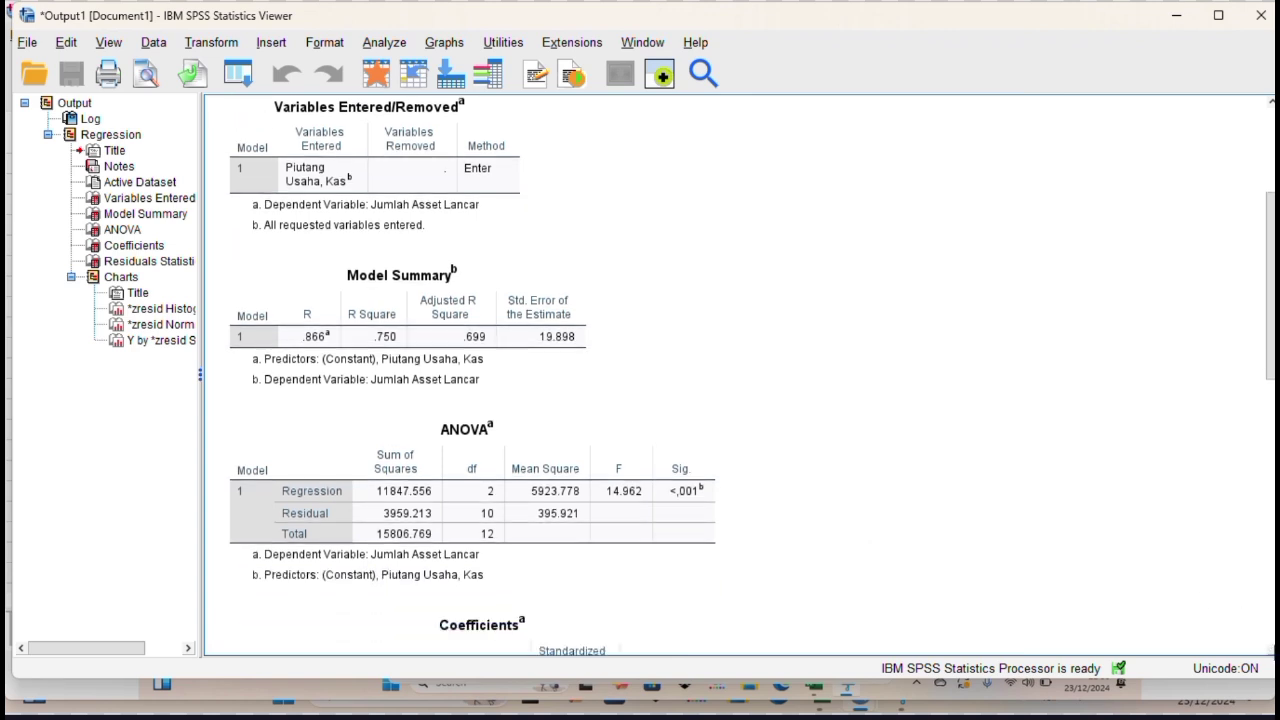
{"action": "scroll", "coordinate": [740, 375], "scroll_direction": "down", "scroll_amount": 5}
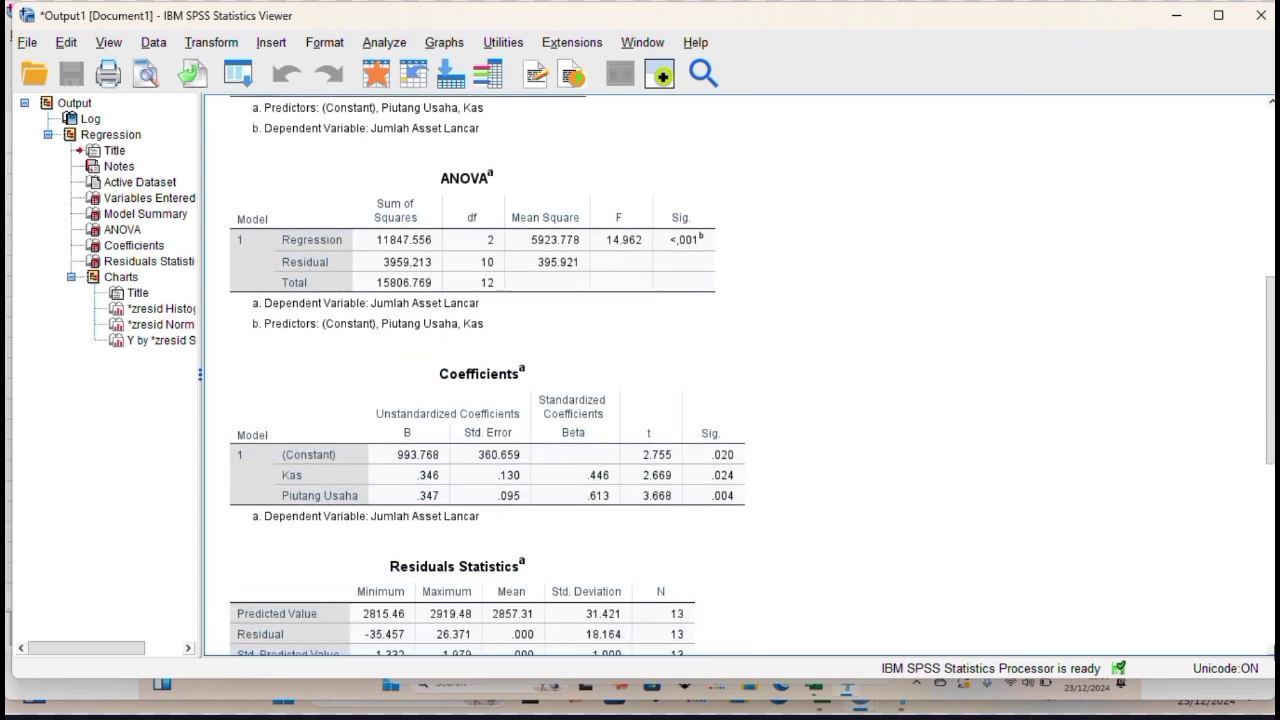
{"action": "scroll", "coordinate": [740, 375], "scroll_direction": "down", "scroll_amount": 5}
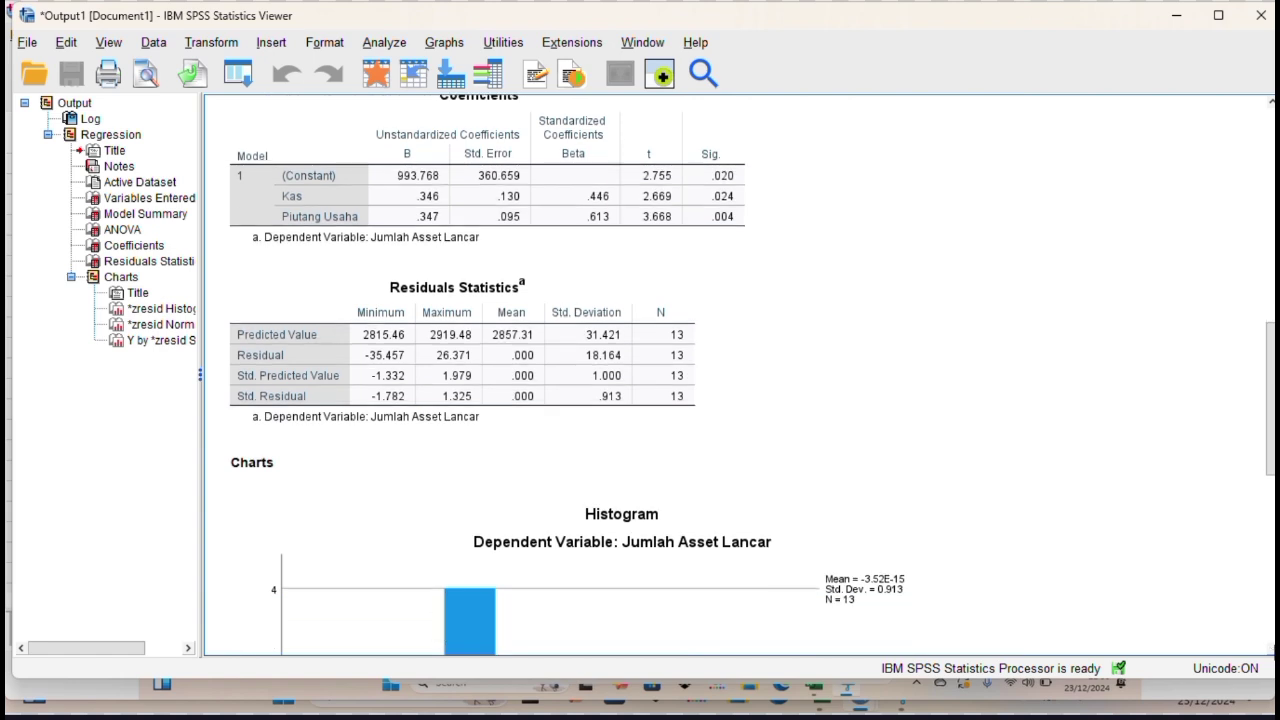
{"action": "scroll", "coordinate": [740, 375], "scroll_direction": "down", "scroll_amount": 4}
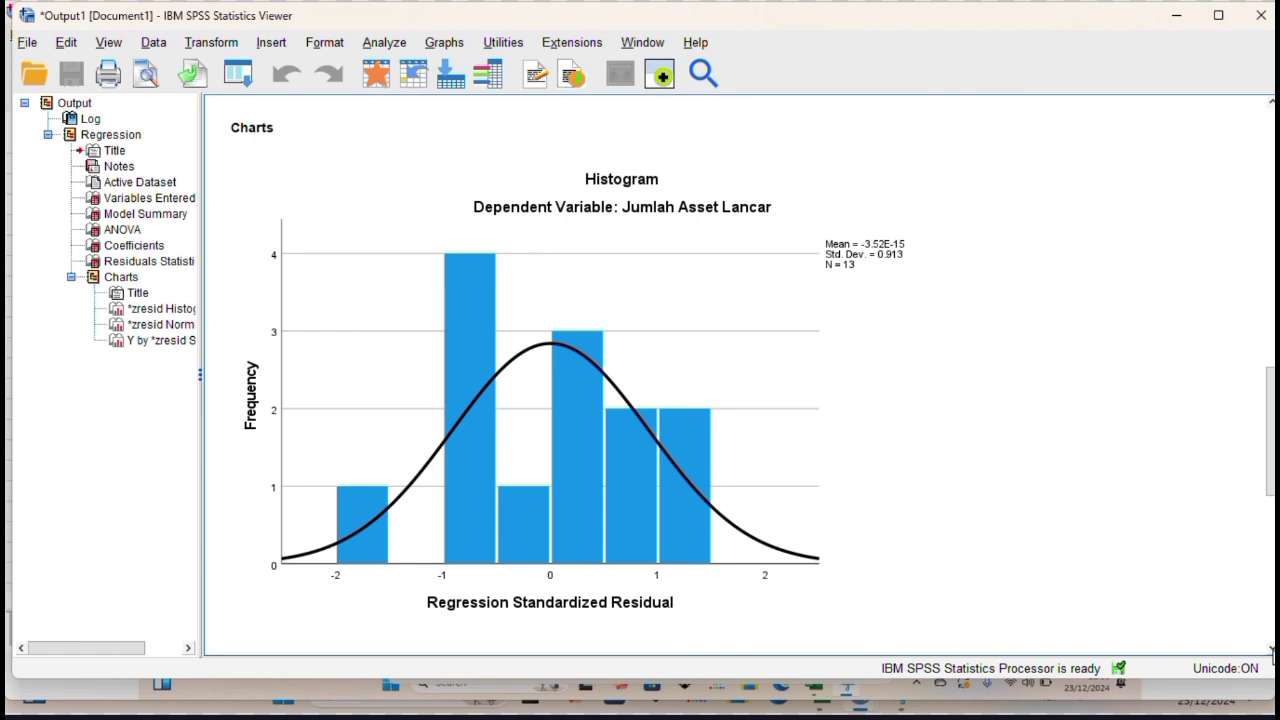
{"action": "scroll", "coordinate": [1271, 652], "scroll_direction": "down", "scroll_amount": 5}
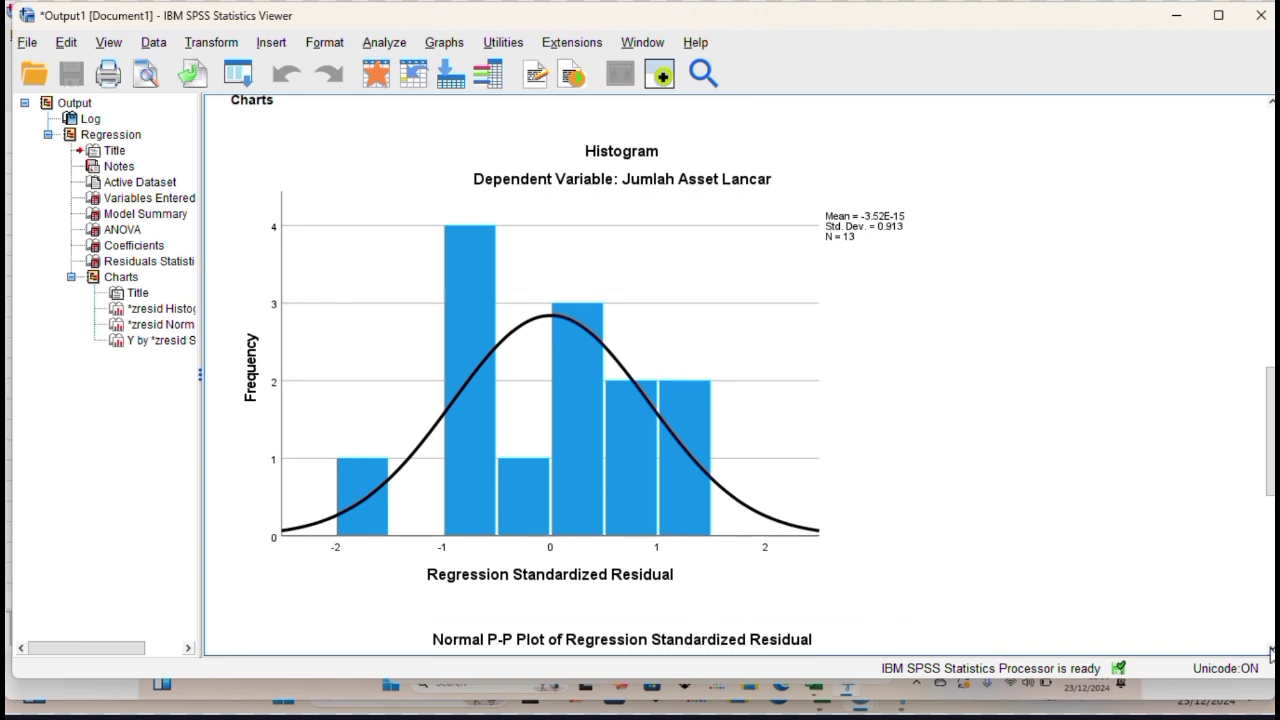
{"action": "scroll", "coordinate": [1271, 655], "scroll_direction": "down", "scroll_amount": 5}
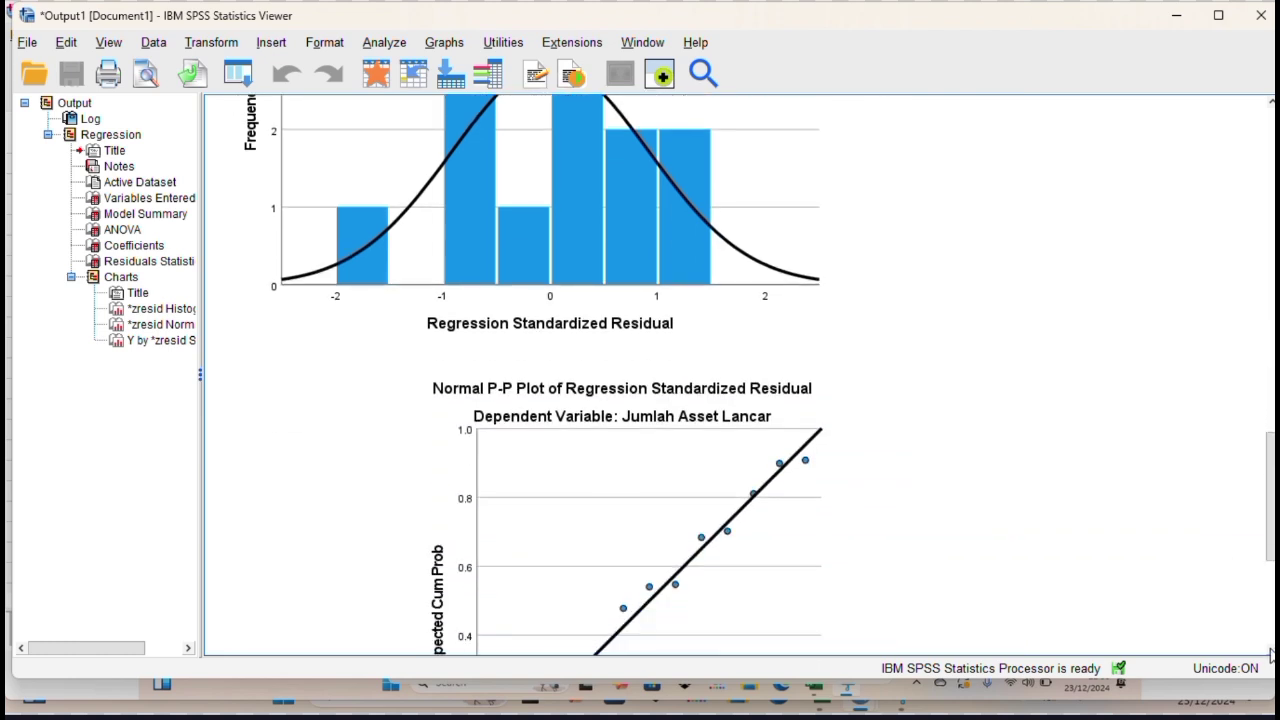
{"action": "scroll", "coordinate": [1271, 655], "scroll_direction": "down", "scroll_amount": 1}
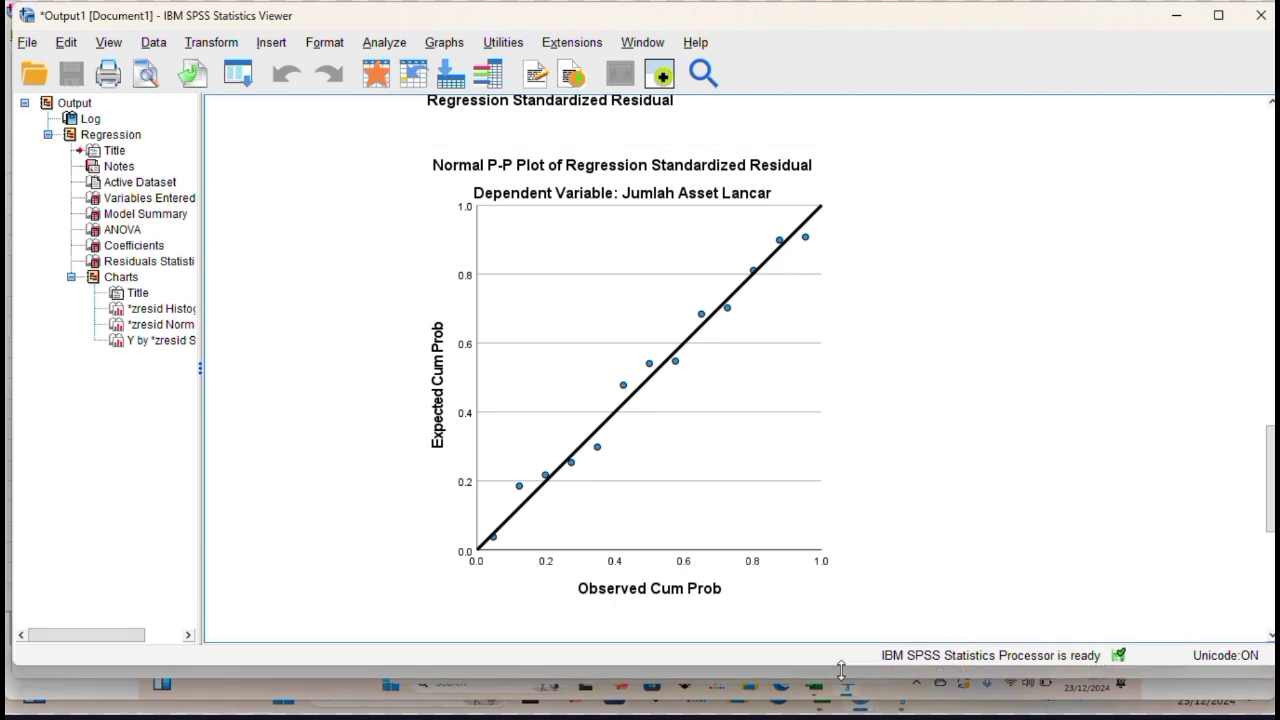
{"action": "left_click_drag", "start_coordinate": [841, 680], "coordinate": [841, 672]}
- Rerun the linear regression from the dataset with standardized residuals saved as a new variable
{"action": "mouse_move", "coordinate": [832, 708]}
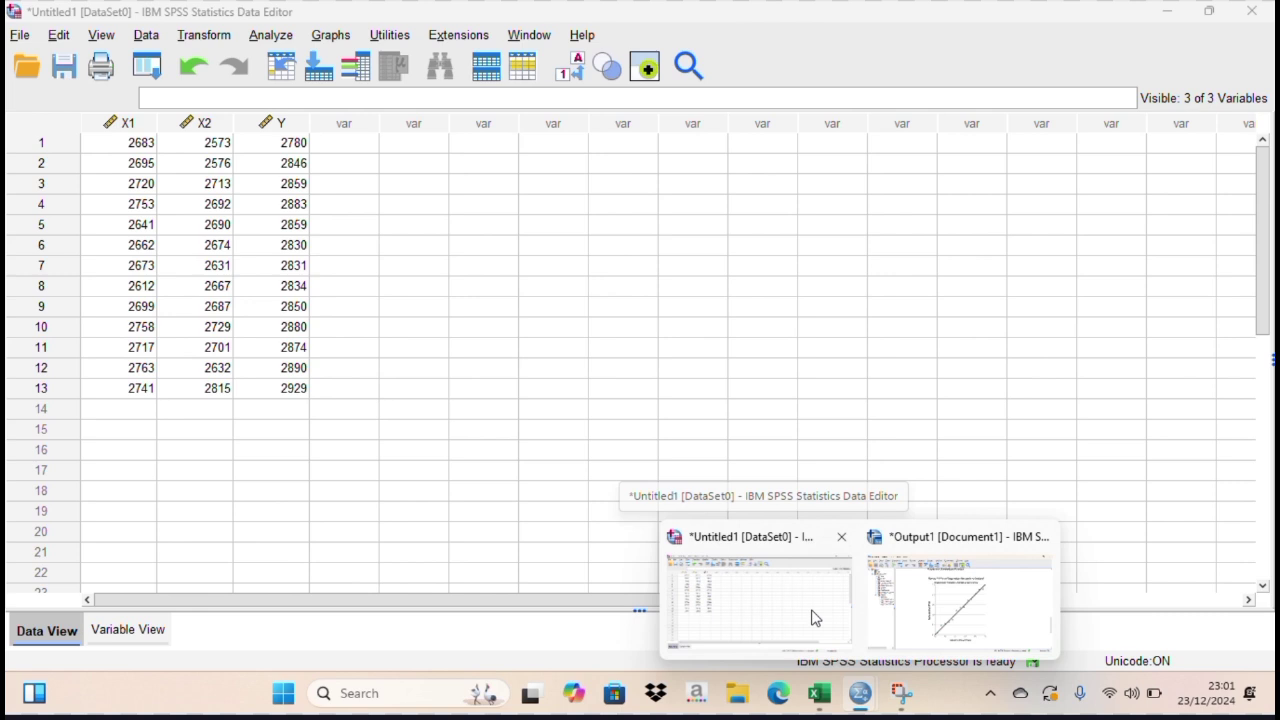
{"action": "left_click", "coordinate": [810, 615]}
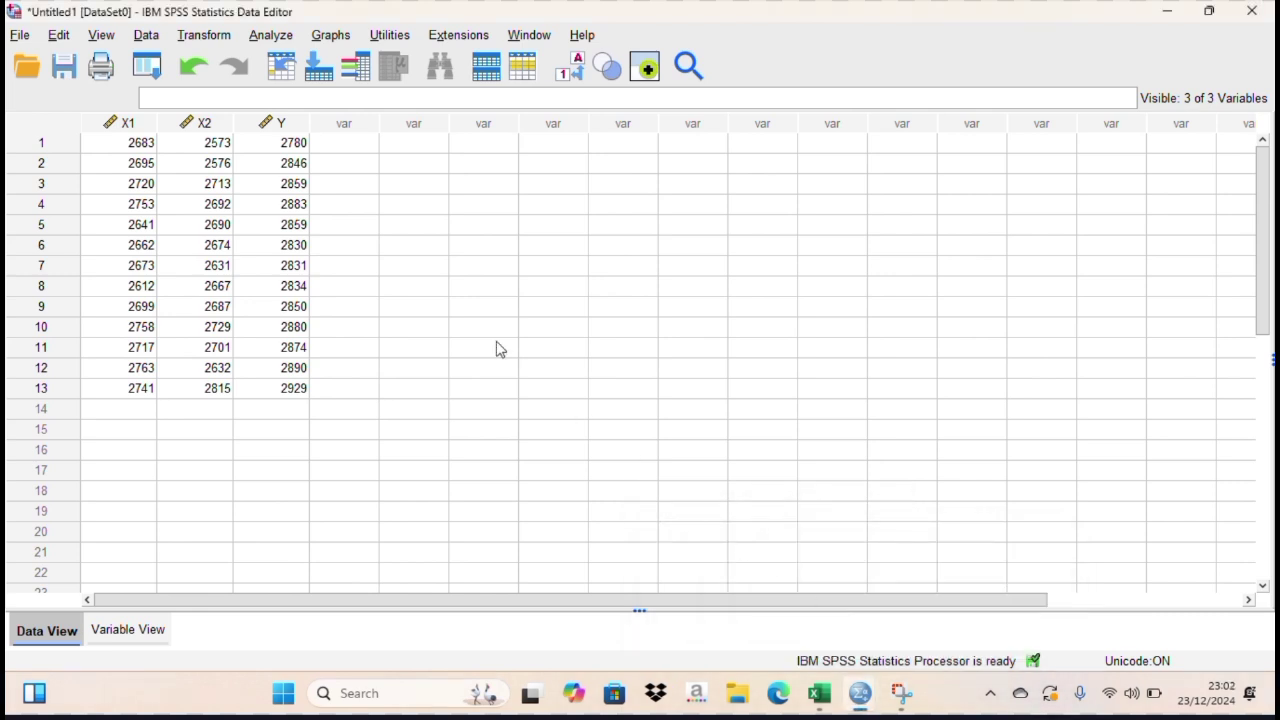
{"action": "left_click", "coordinate": [268, 35]}
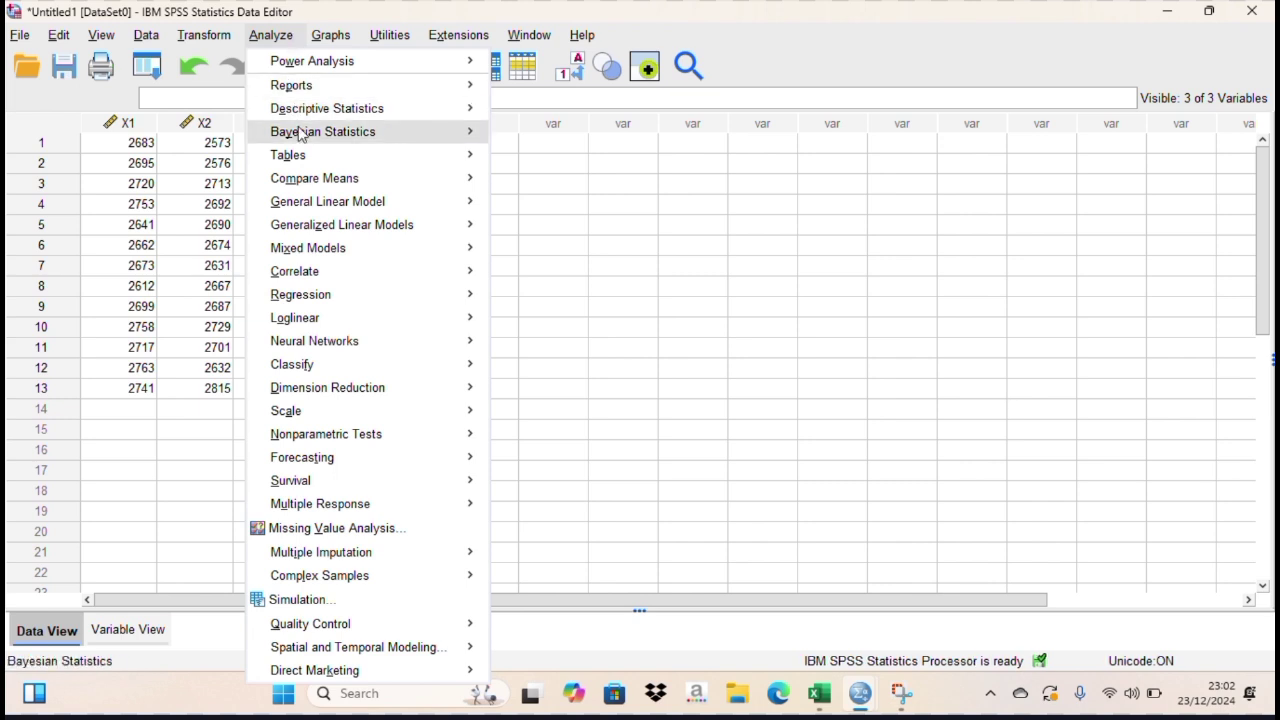
{"action": "mouse_move", "coordinate": [330, 294]}
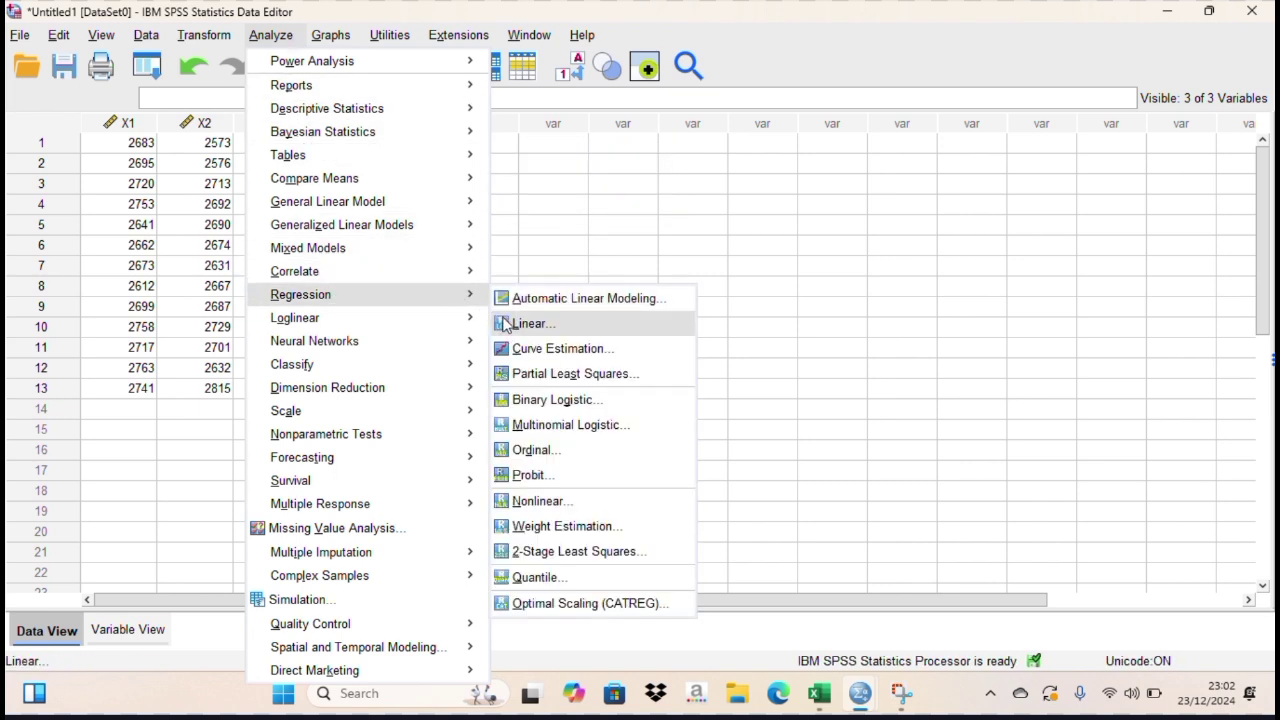
{"action": "left_click", "coordinate": [505, 324]}
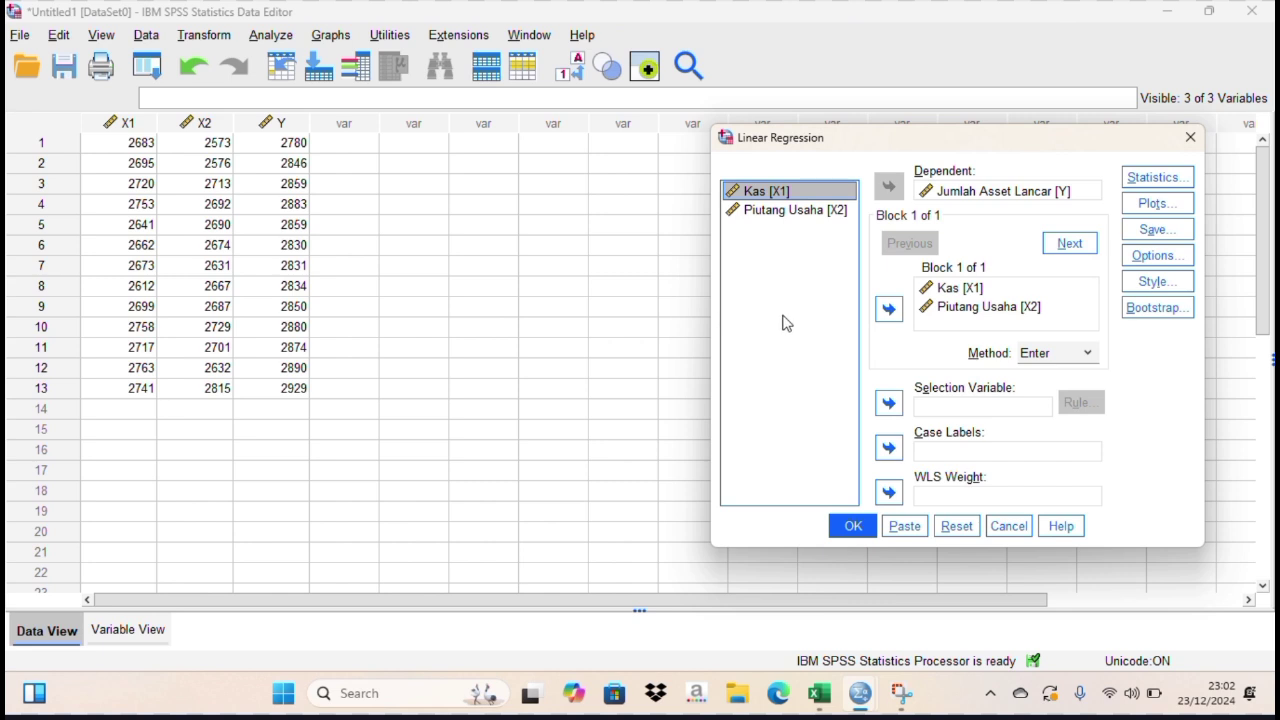
{"action": "left_click", "coordinate": [1160, 234]}
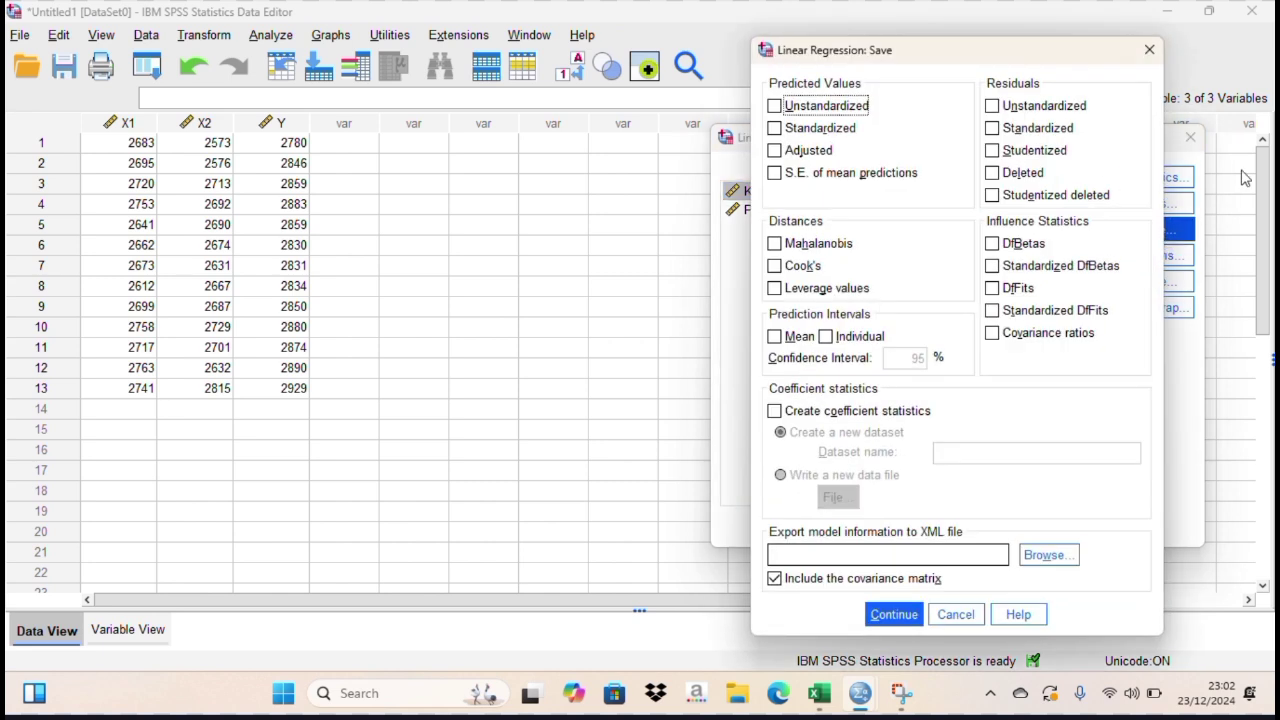
{"action": "left_click", "coordinate": [1055, 138]}
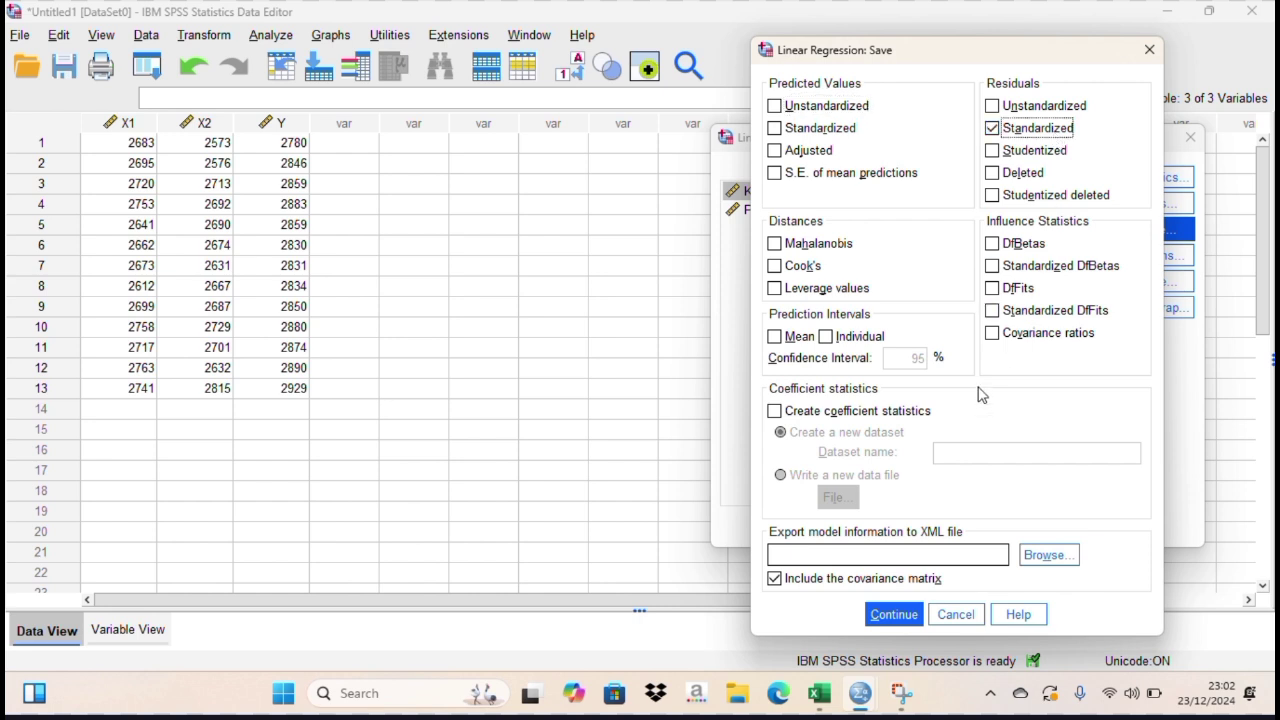
{"action": "left_click", "coordinate": [894, 614]}
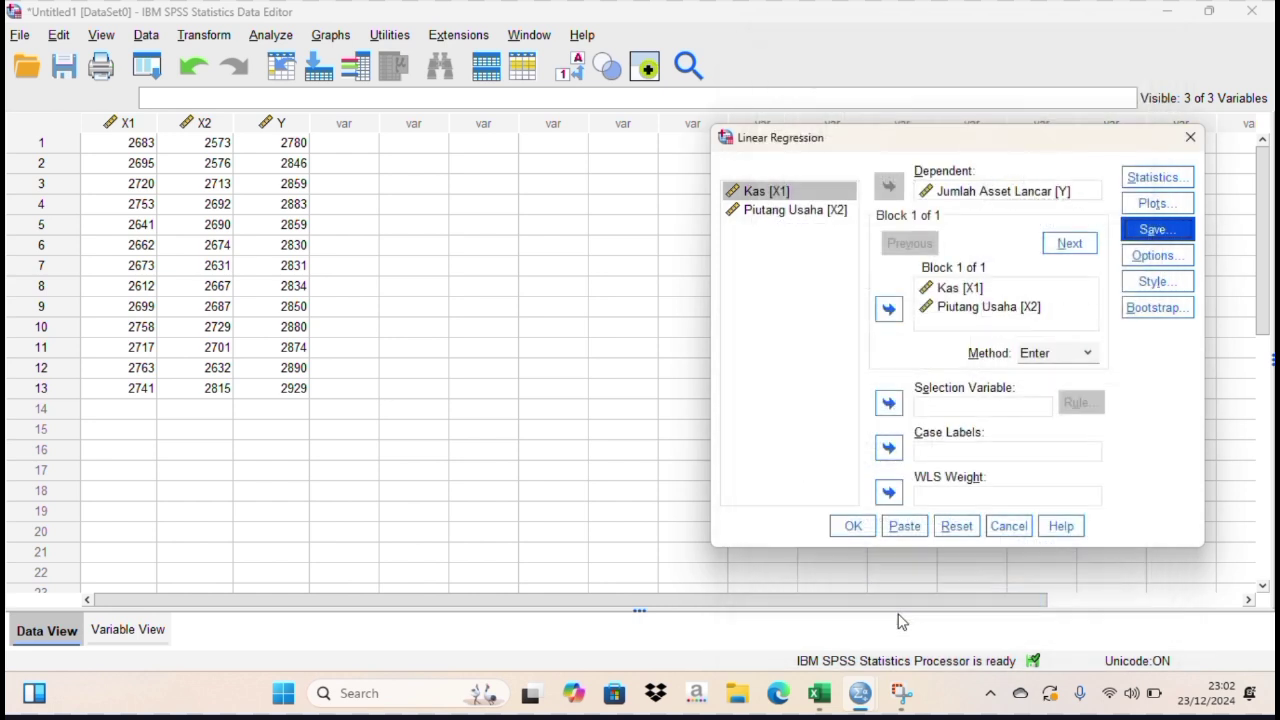
{"action": "left_click", "coordinate": [853, 526]}
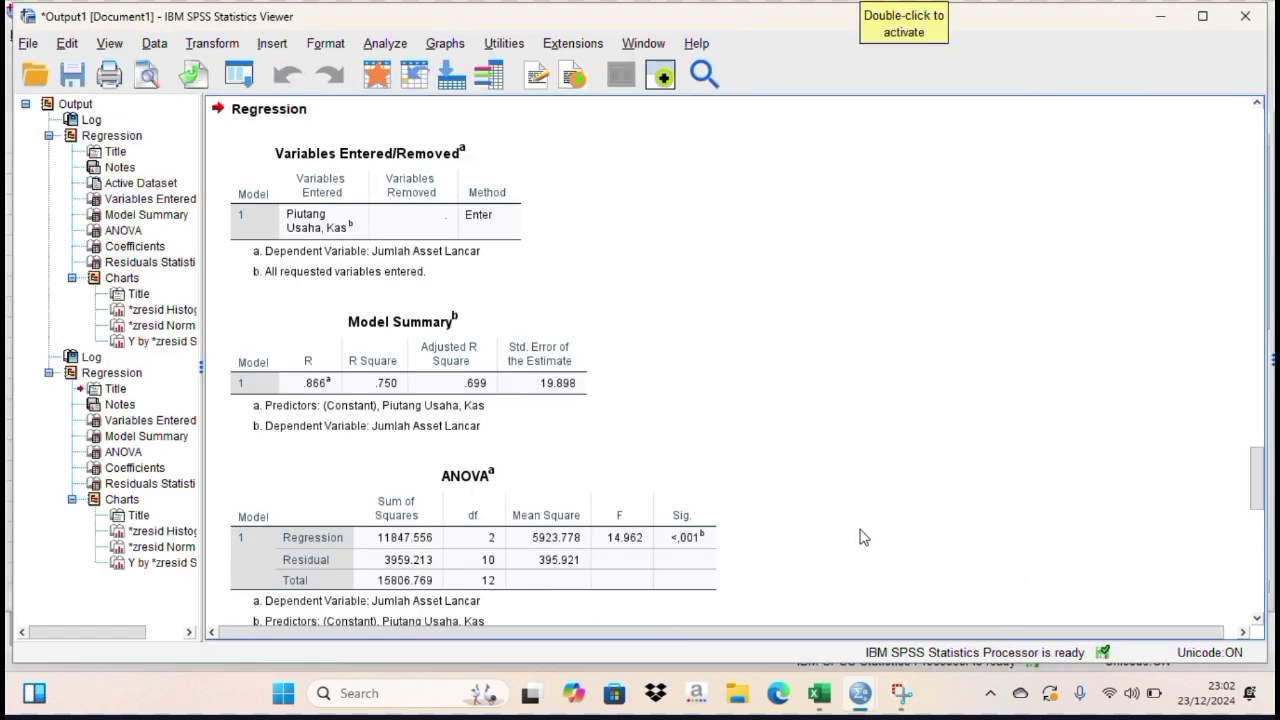
- Run a legacy one-sample Kolmogorov-Smirnov test of the Standardized Residual [ZRE_1] variable against the normal distribution
{"action": "mouse_move", "coordinate": [858, 692]}
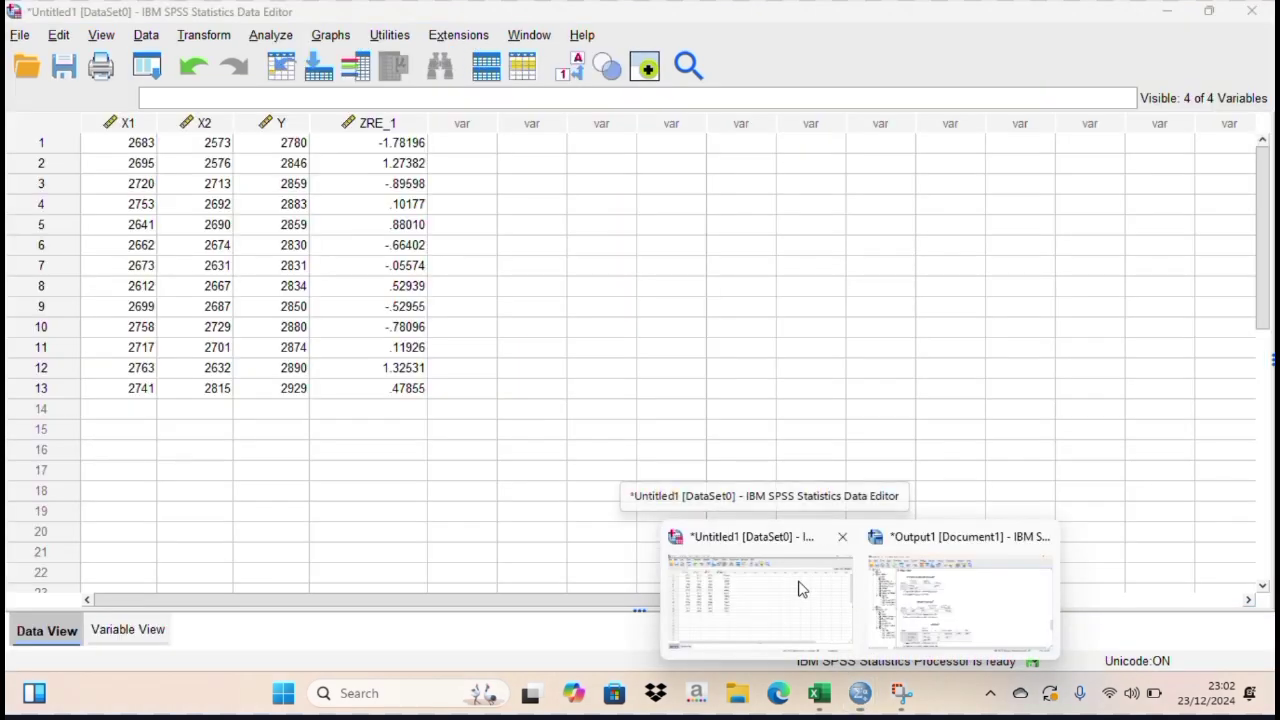
{"action": "left_click", "coordinate": [800, 588]}
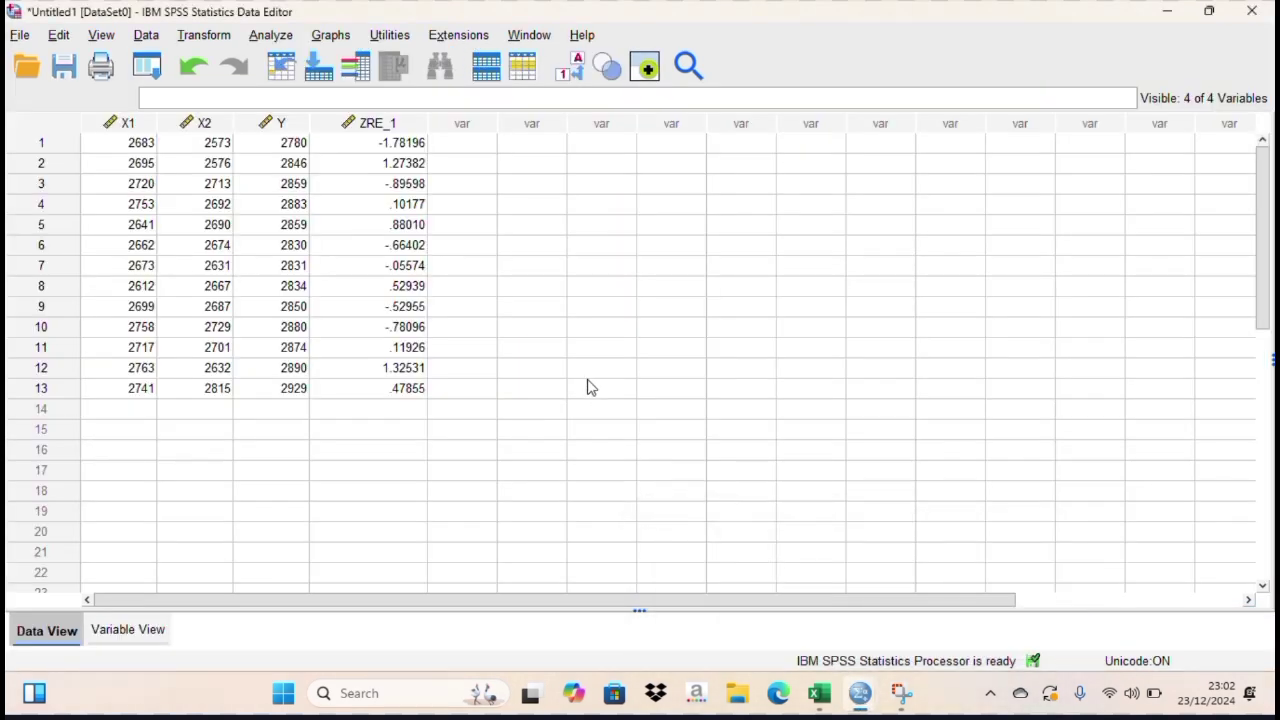
{"action": "left_click", "coordinate": [272, 36]}
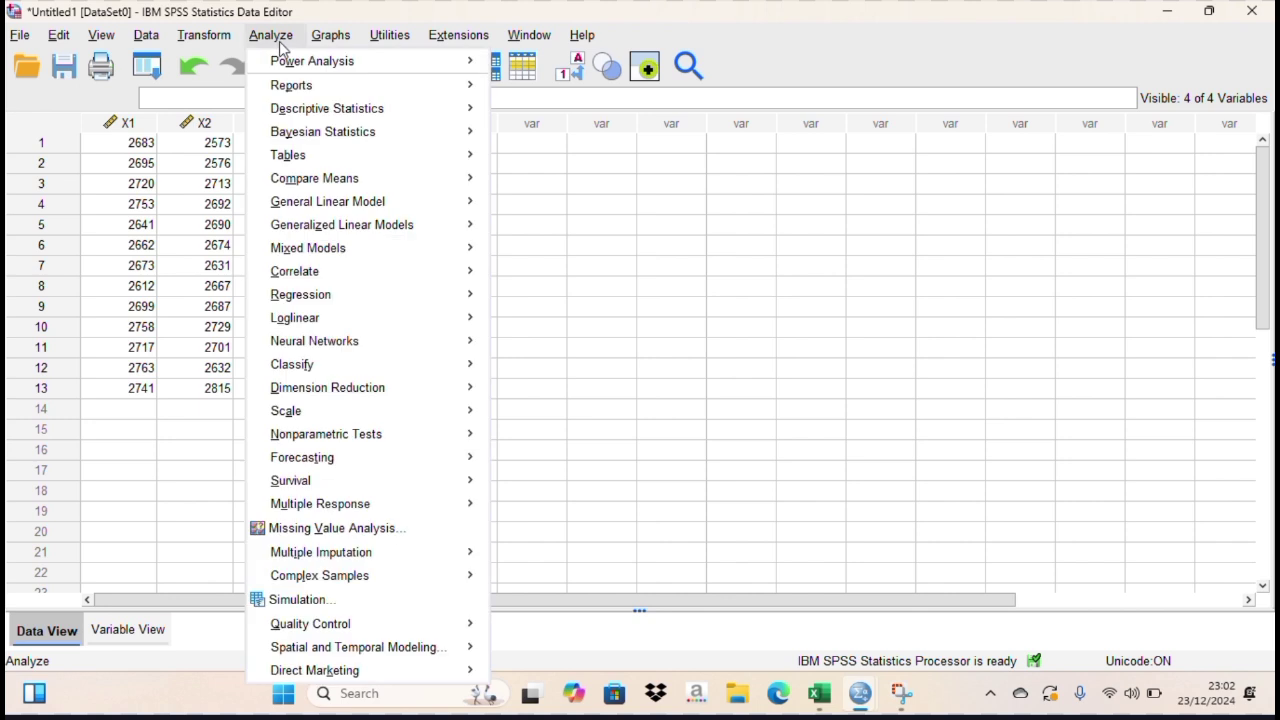
{"action": "mouse_move", "coordinate": [373, 435]}
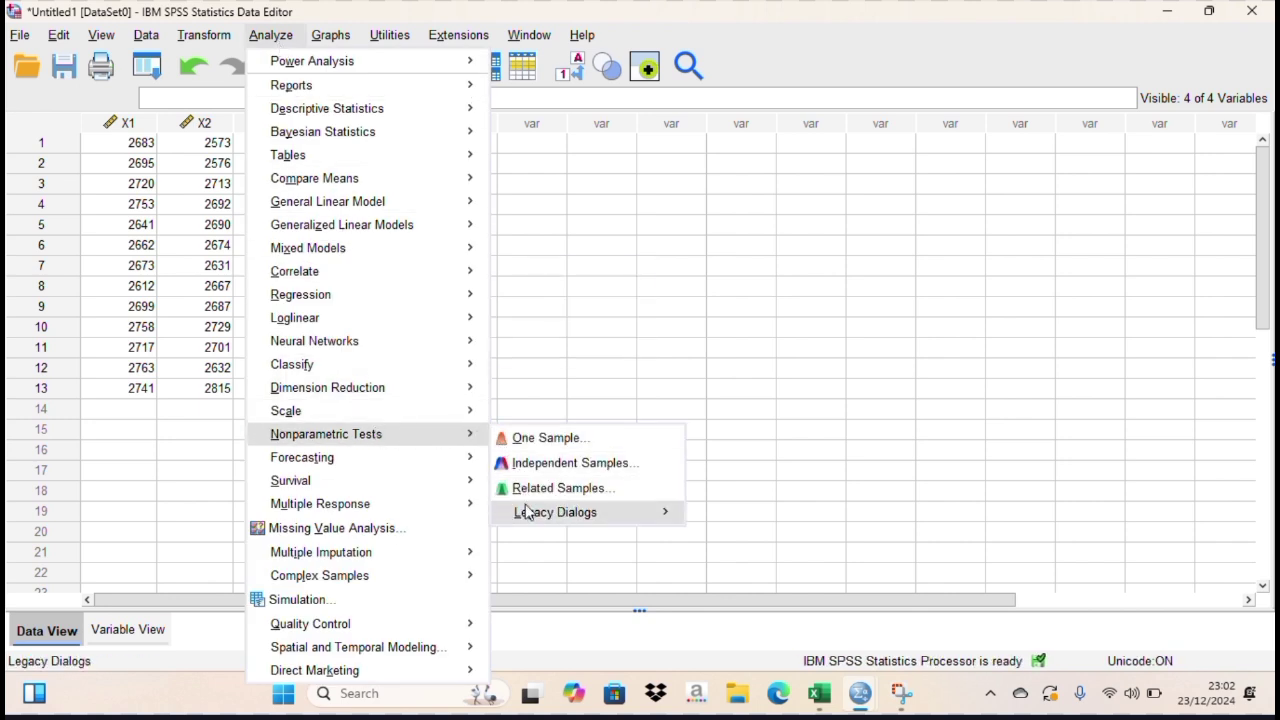
{"action": "mouse_move", "coordinate": [535, 513]}
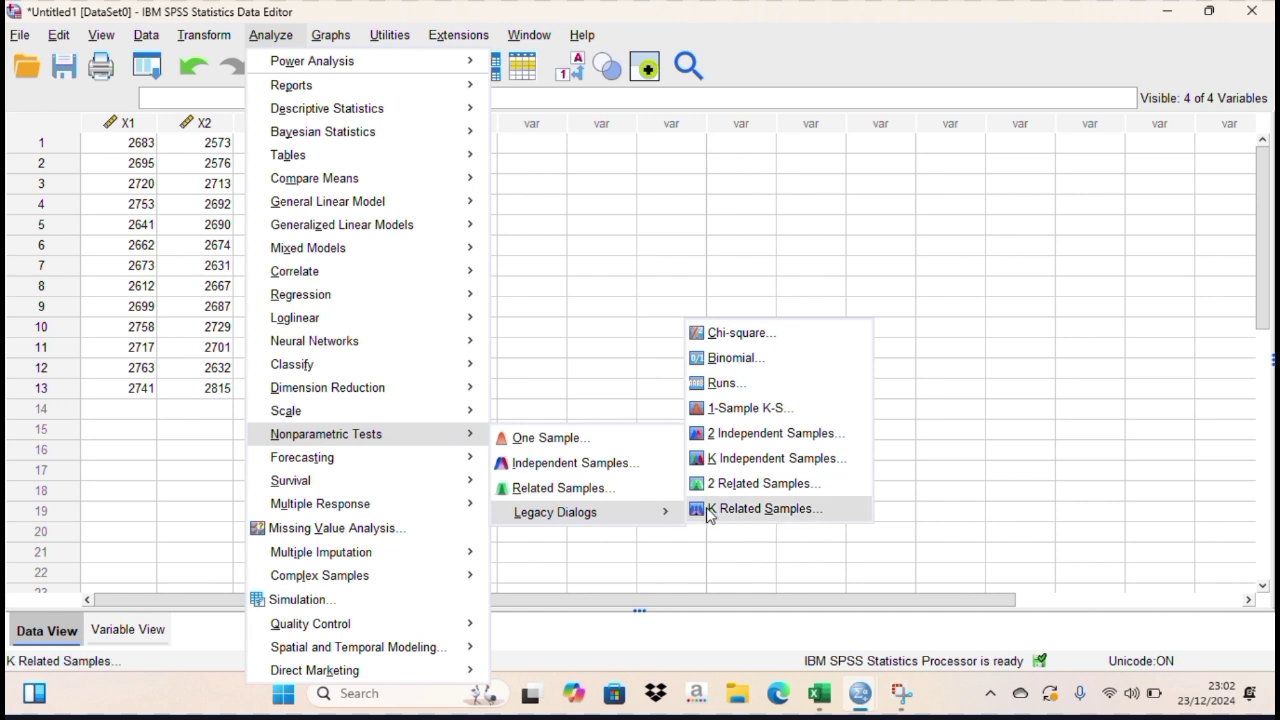
{"action": "left_click", "coordinate": [722, 409]}
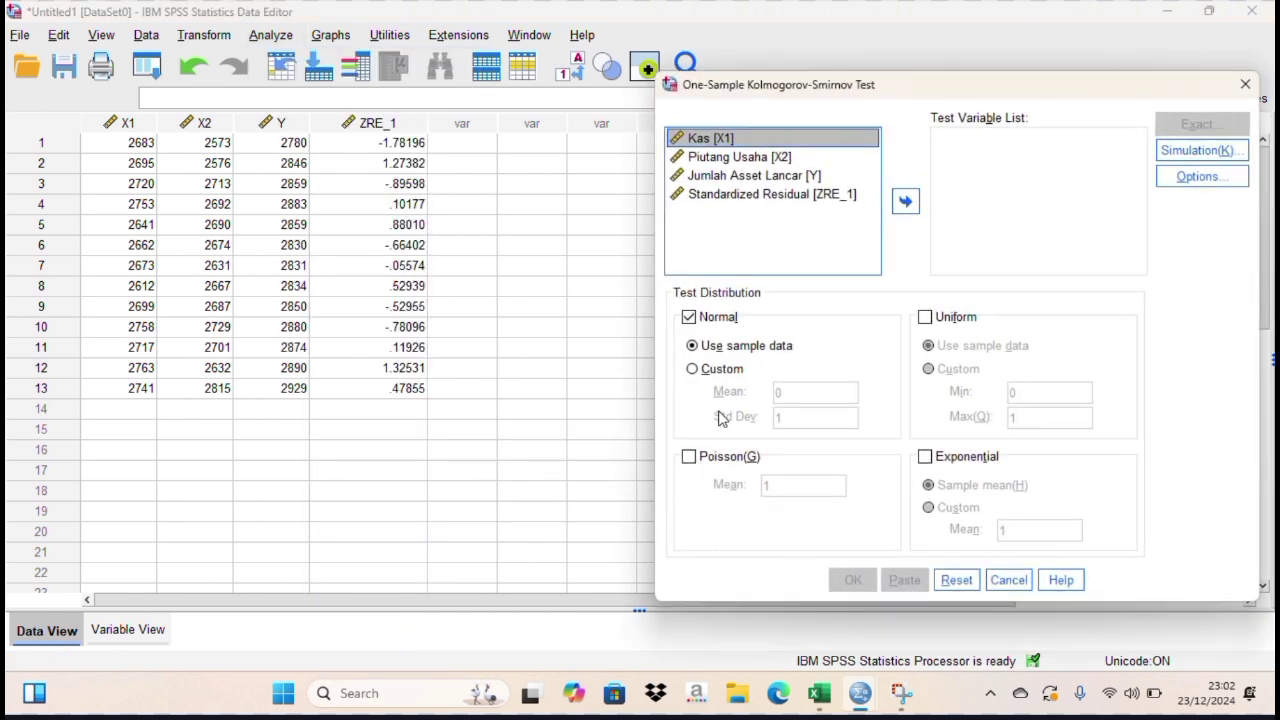
{"action": "left_click", "coordinate": [764, 194]}
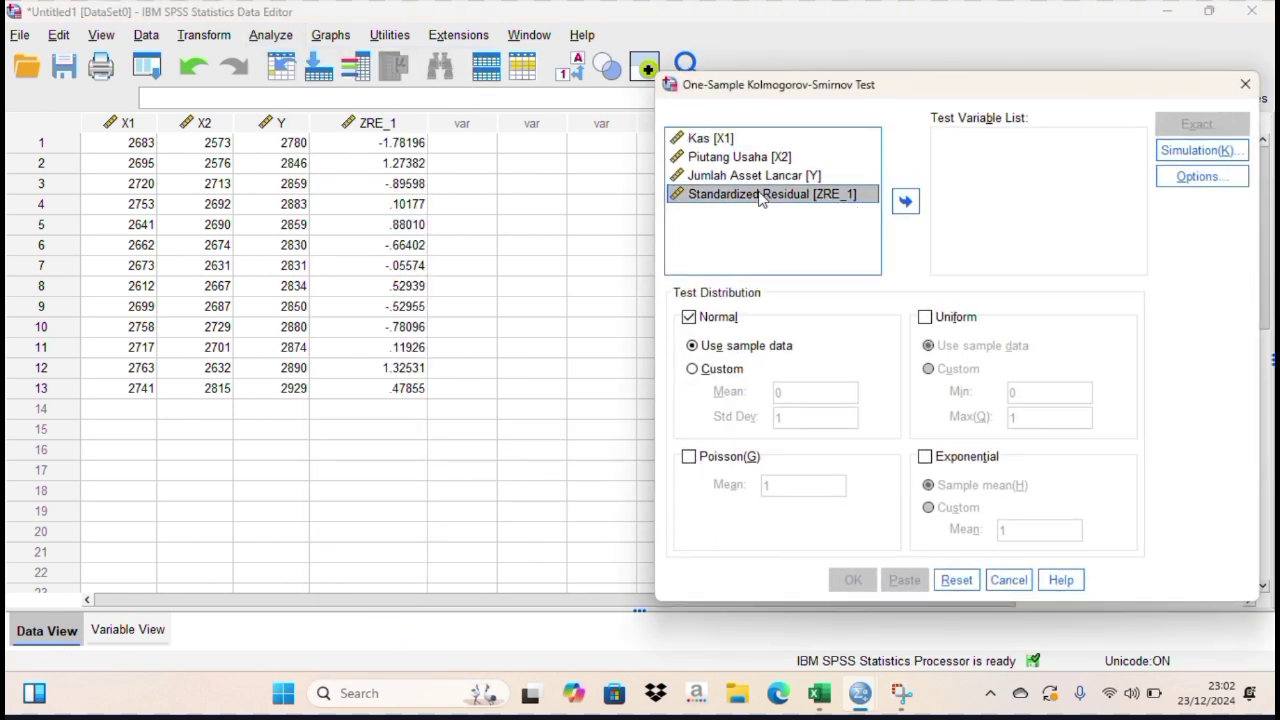
{"action": "left_click", "coordinate": [897, 205]}
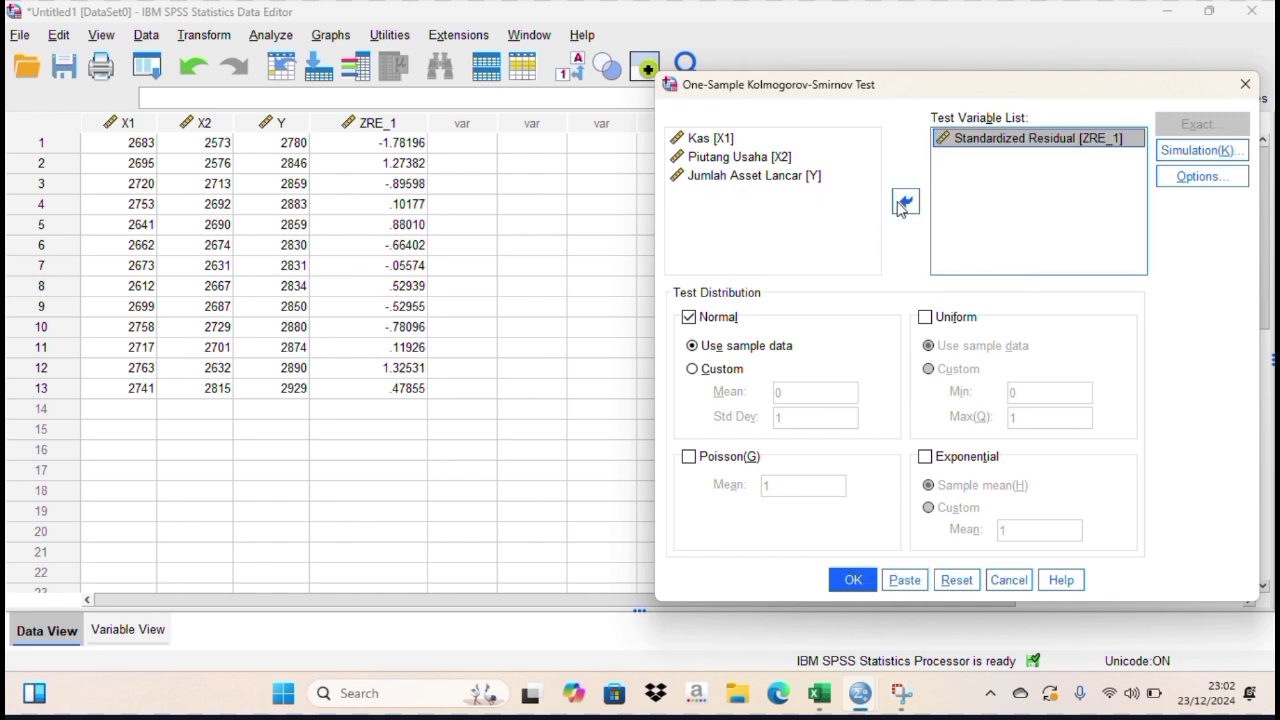
{"action": "left_click", "coordinate": [853, 581]}
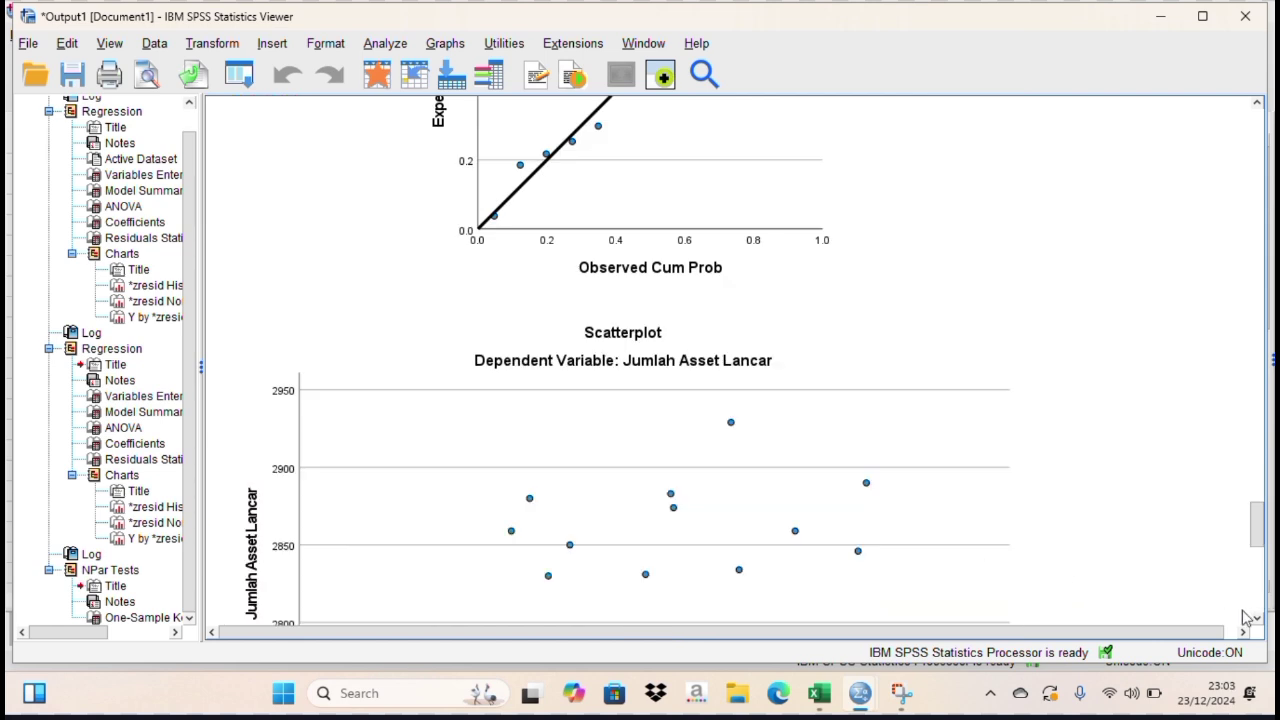
- Examine the One-Sample Kolmogorov-Smirnov Test table for the standardized residual, including its significance values and footnotes
{"action": "scroll", "coordinate": [1256, 622], "scroll_direction": "down", "scroll_amount": 5}
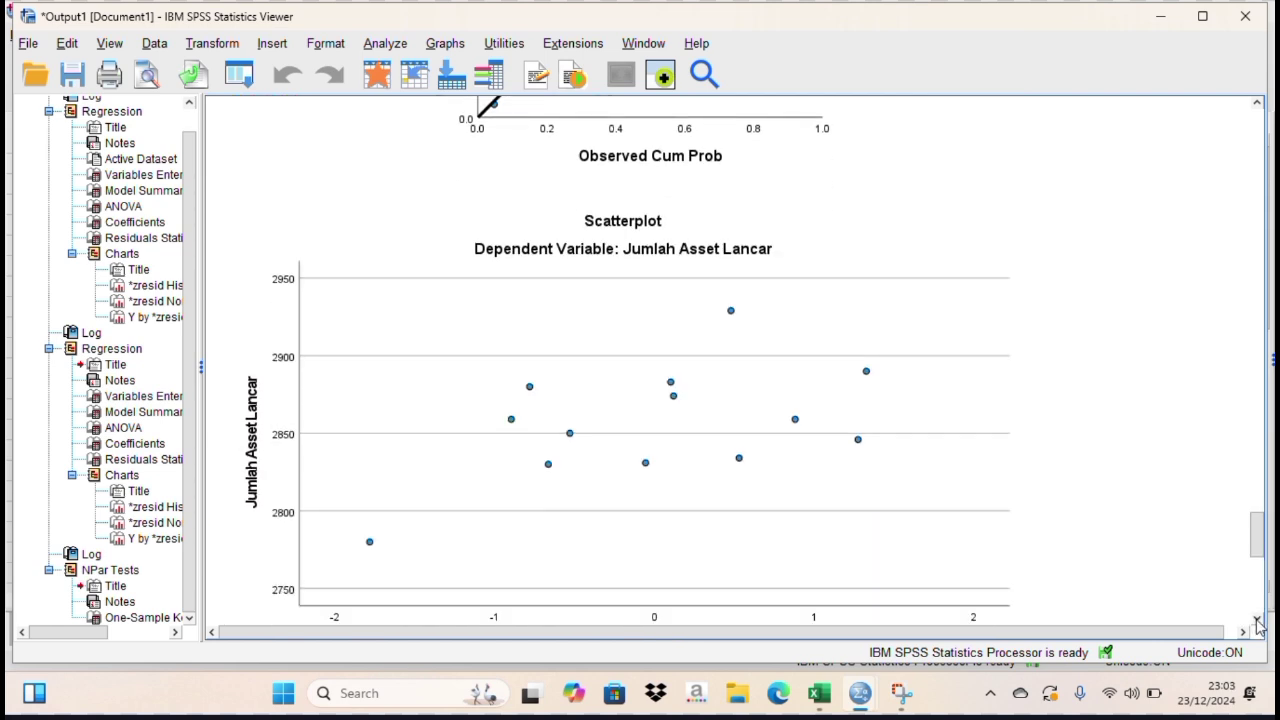
{"action": "scroll", "coordinate": [1258, 626], "scroll_direction": "down", "scroll_amount": 6}
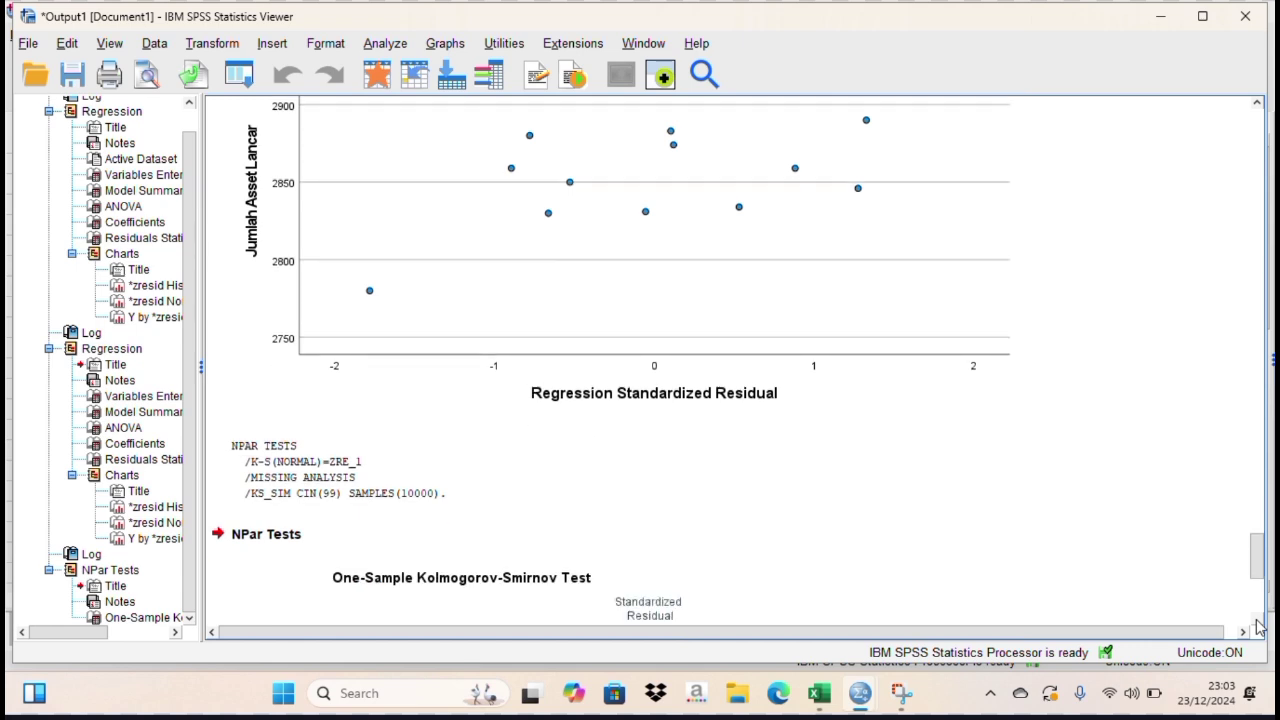
{"action": "scroll", "coordinate": [1258, 626], "scroll_direction": "down", "scroll_amount": 7}
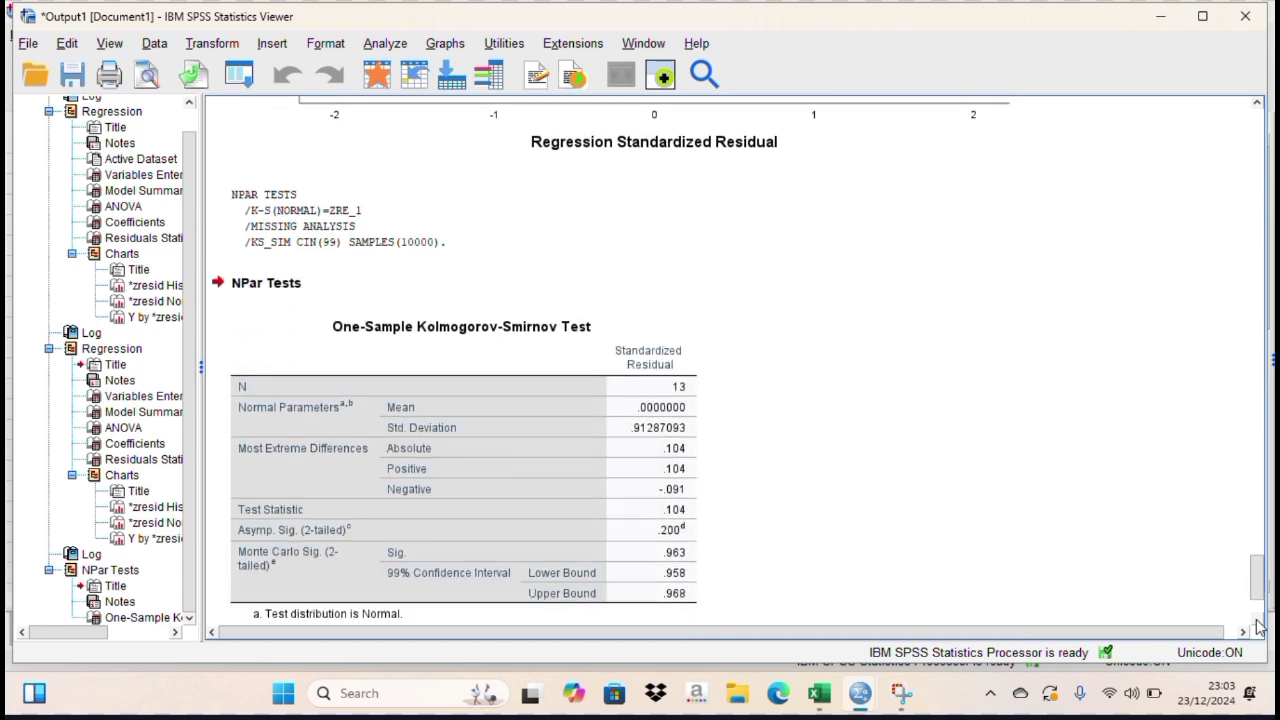
{"action": "scroll", "coordinate": [1258, 626], "scroll_direction": "down", "scroll_amount": 2}
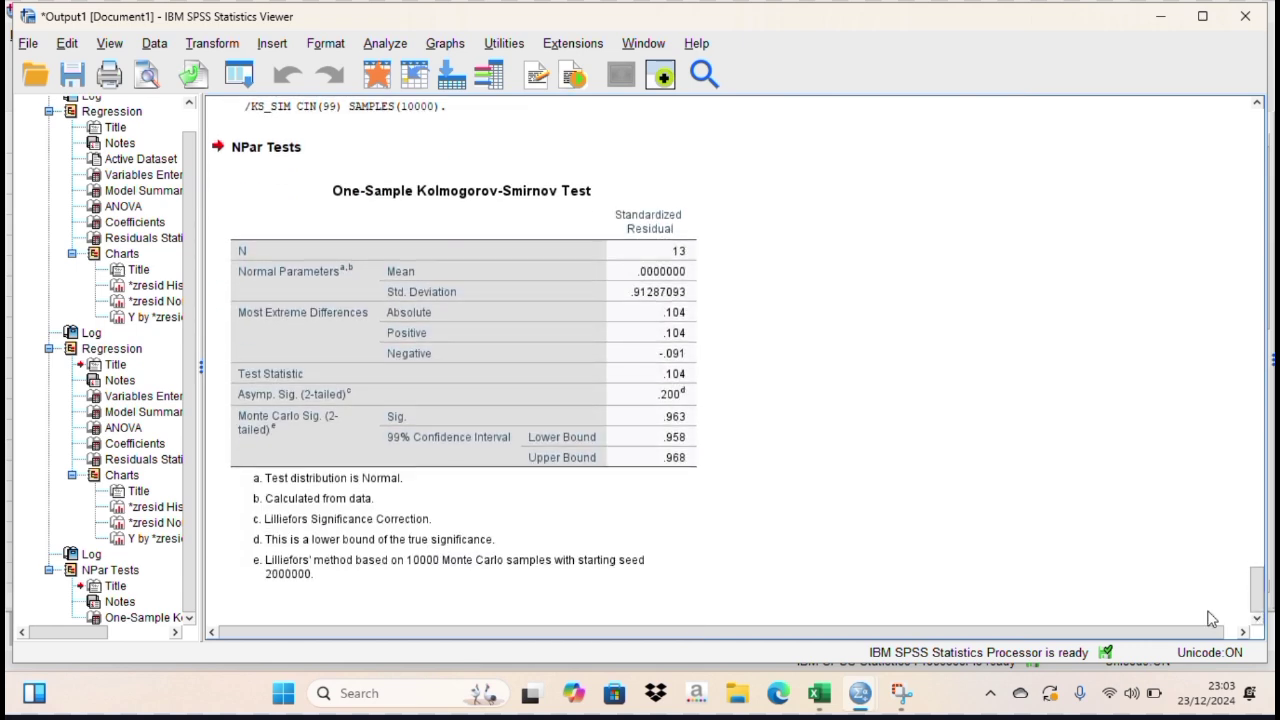
{"action": "left_click", "coordinate": [688, 547]}
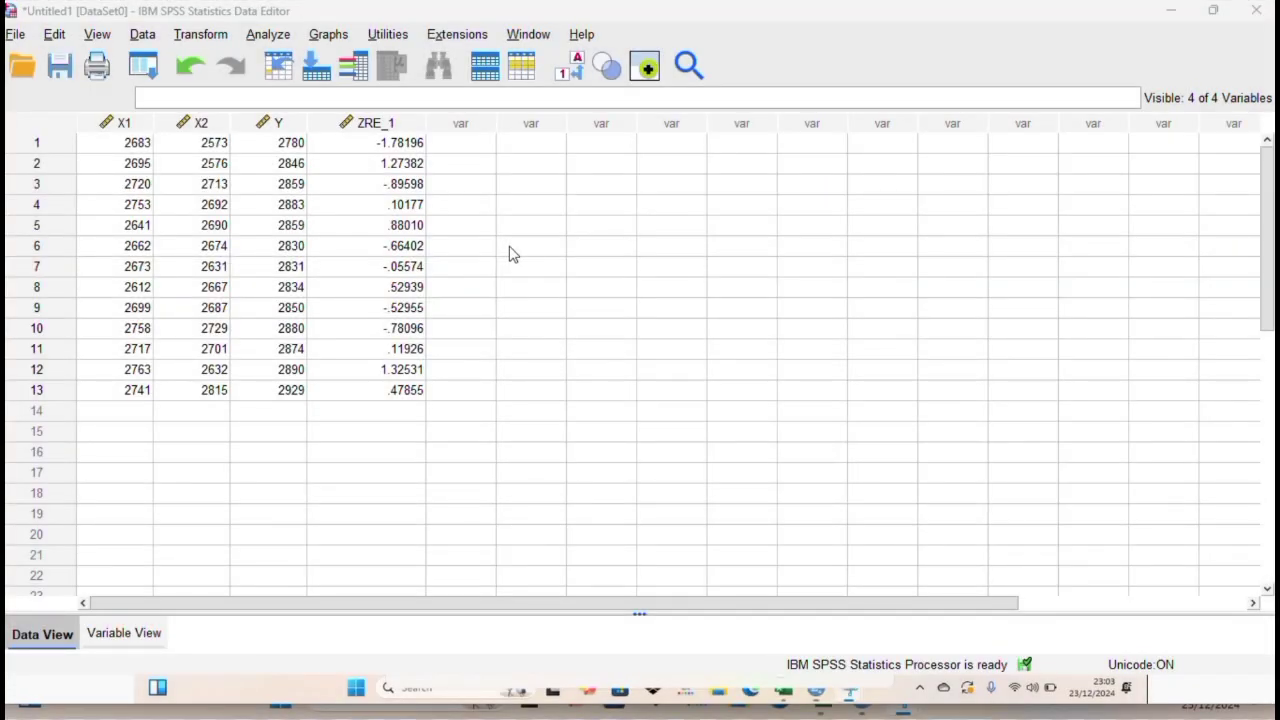
- Set up a linear regression with Kas [X1] and Piutang Usaha [X2] as independents and Jumlah Asset Lancar [Y] as dependent
{"action": "left_click", "coordinate": [289, 36]}
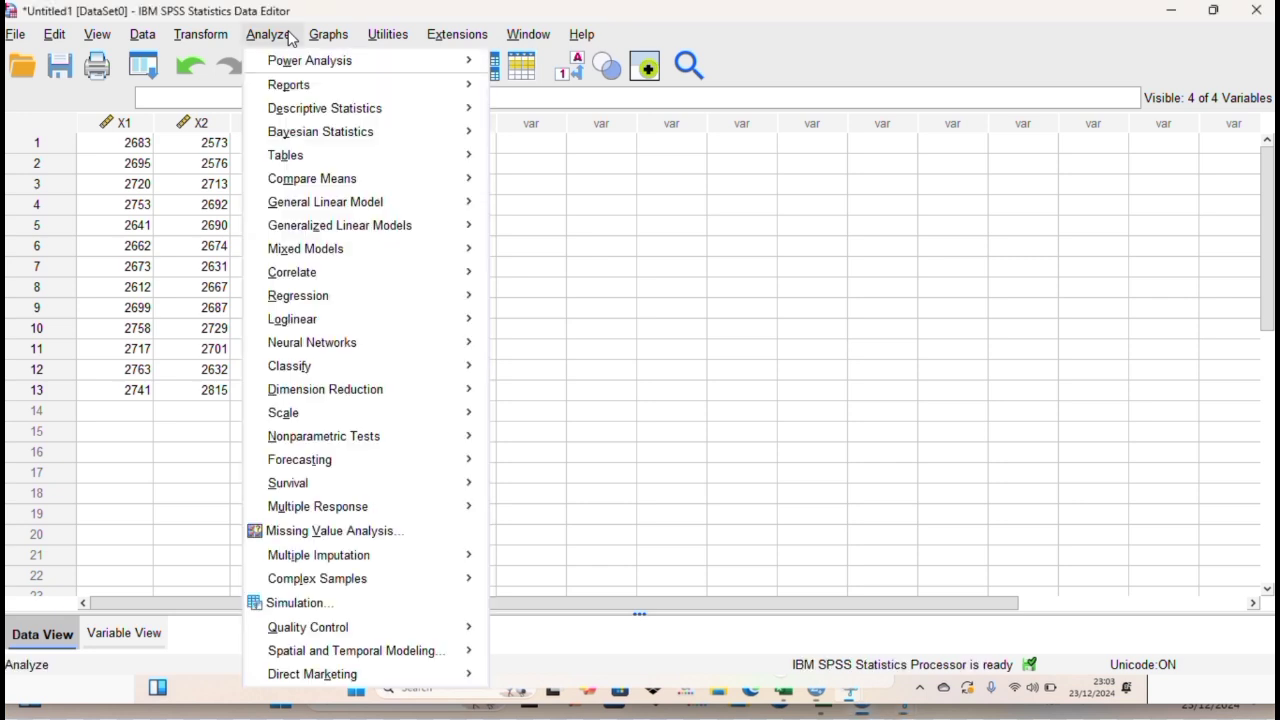
{"action": "mouse_move", "coordinate": [384, 305]}
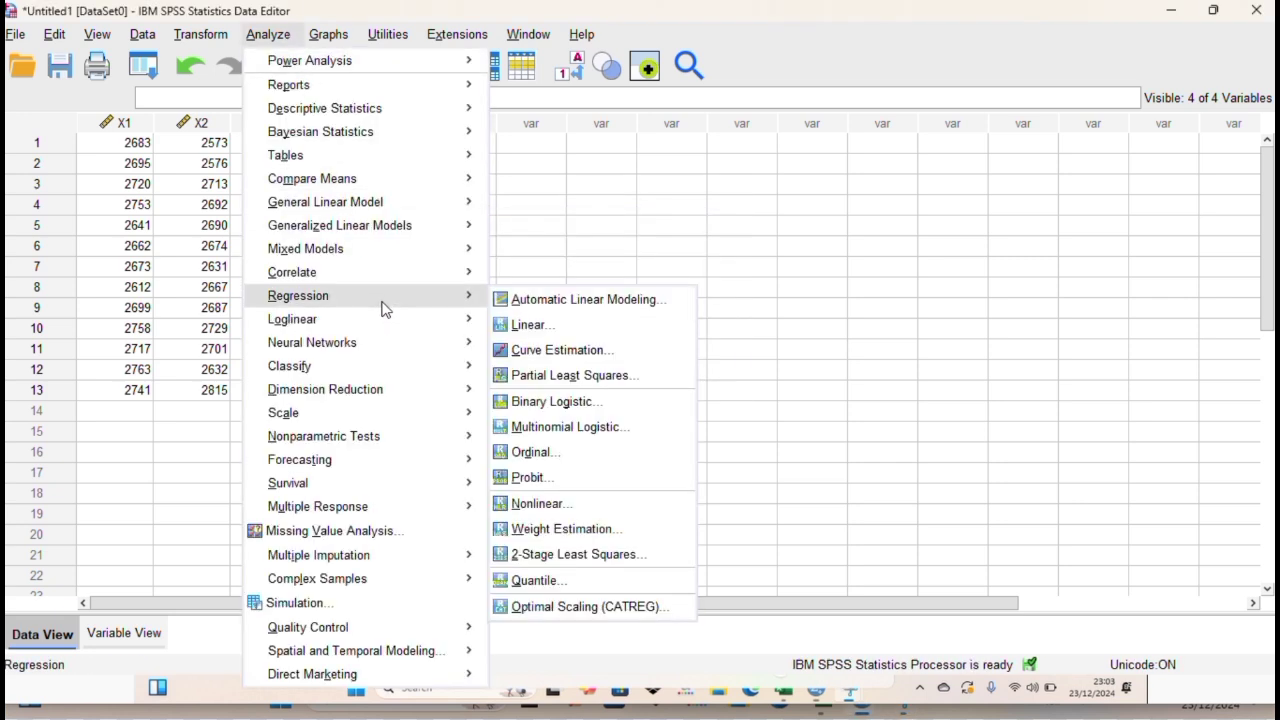
{"action": "left_click", "coordinate": [516, 324]}
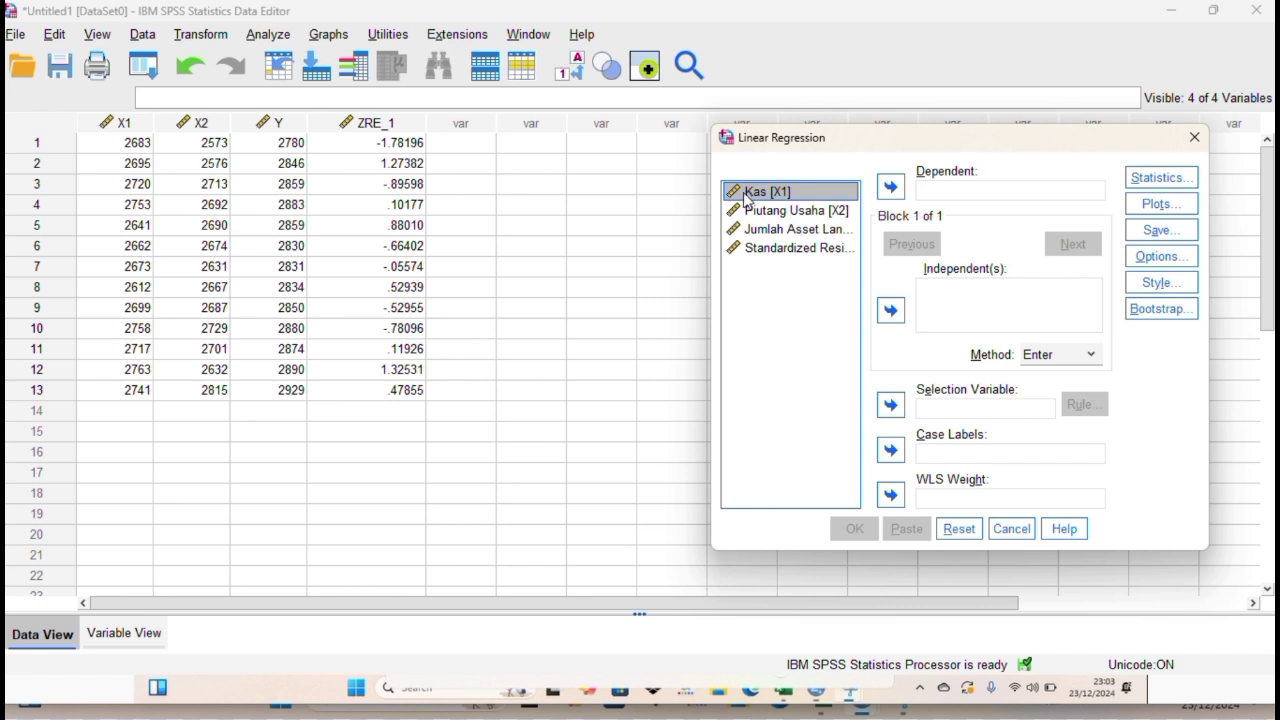
{"action": "key", "text": "shift+Down"}
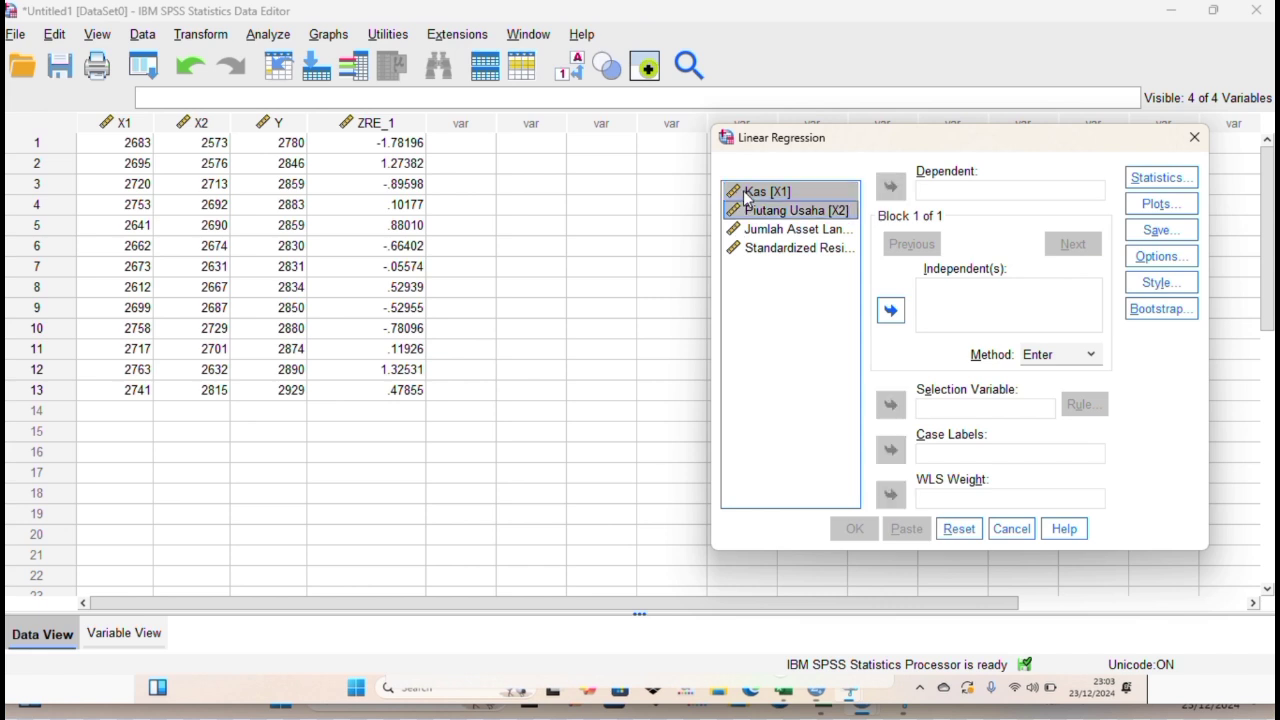
{"action": "left_click", "coordinate": [890, 310]}
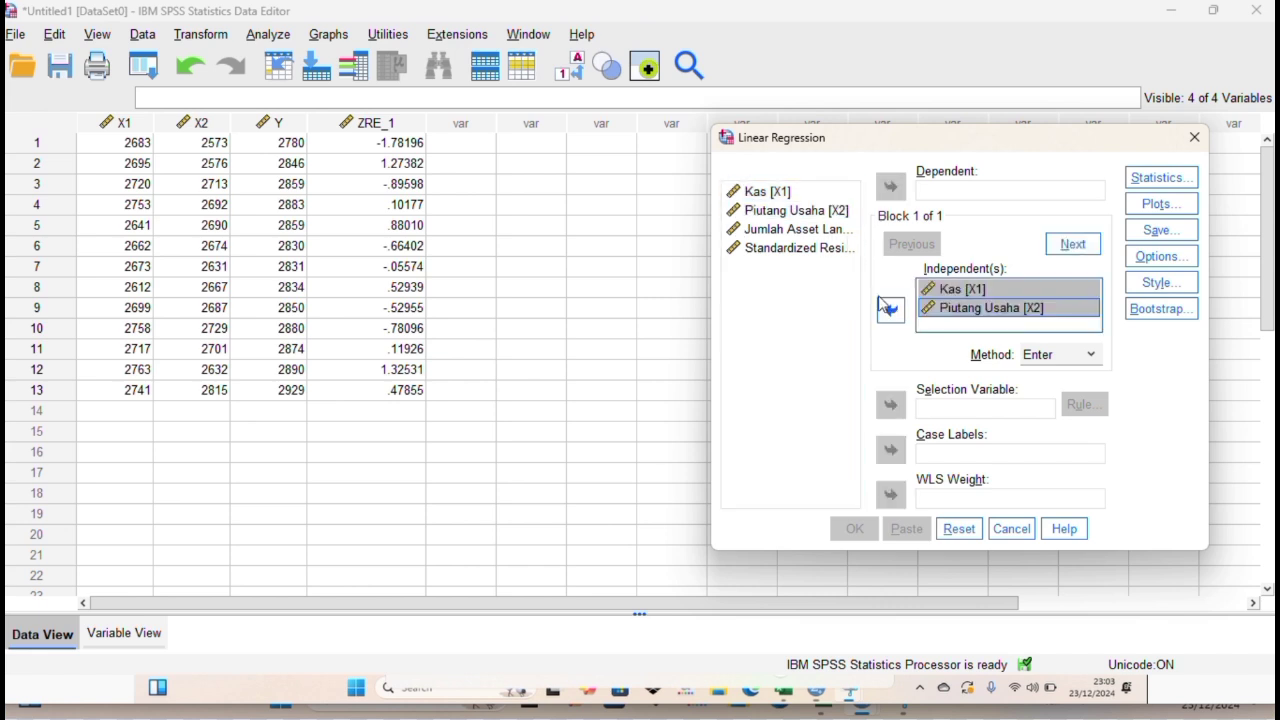
{"action": "left_click", "coordinate": [836, 230]}
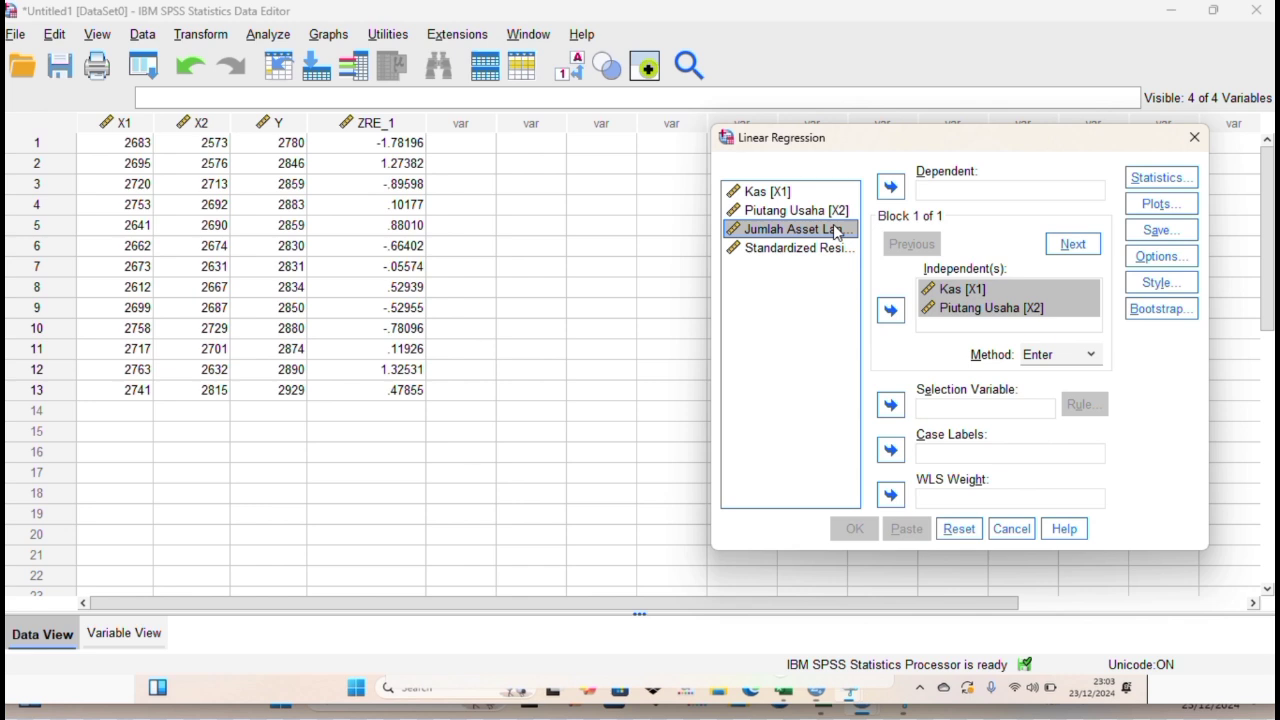
{"action": "left_click", "coordinate": [890, 188]}
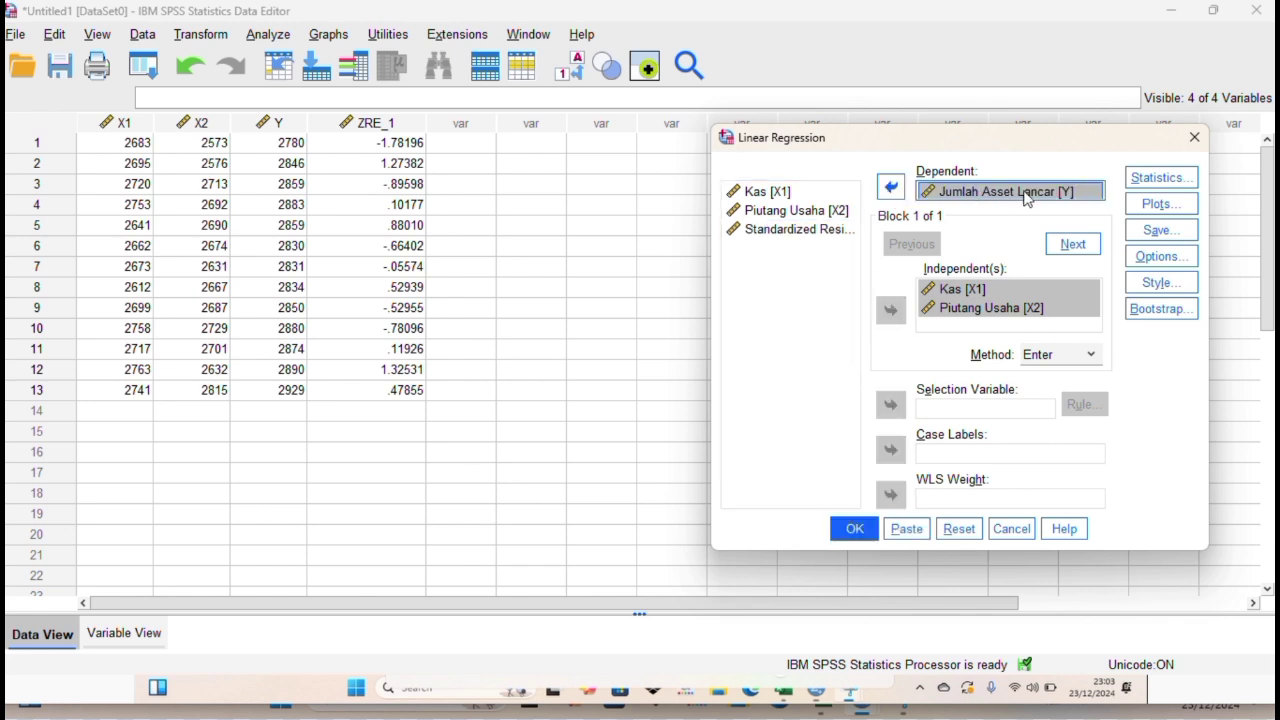
- Run the regression with part and partial correlations and collinearity diagnostics added, and view the coefficients table with its collinearity statistics
{"action": "left_click", "coordinate": [1150, 180]}
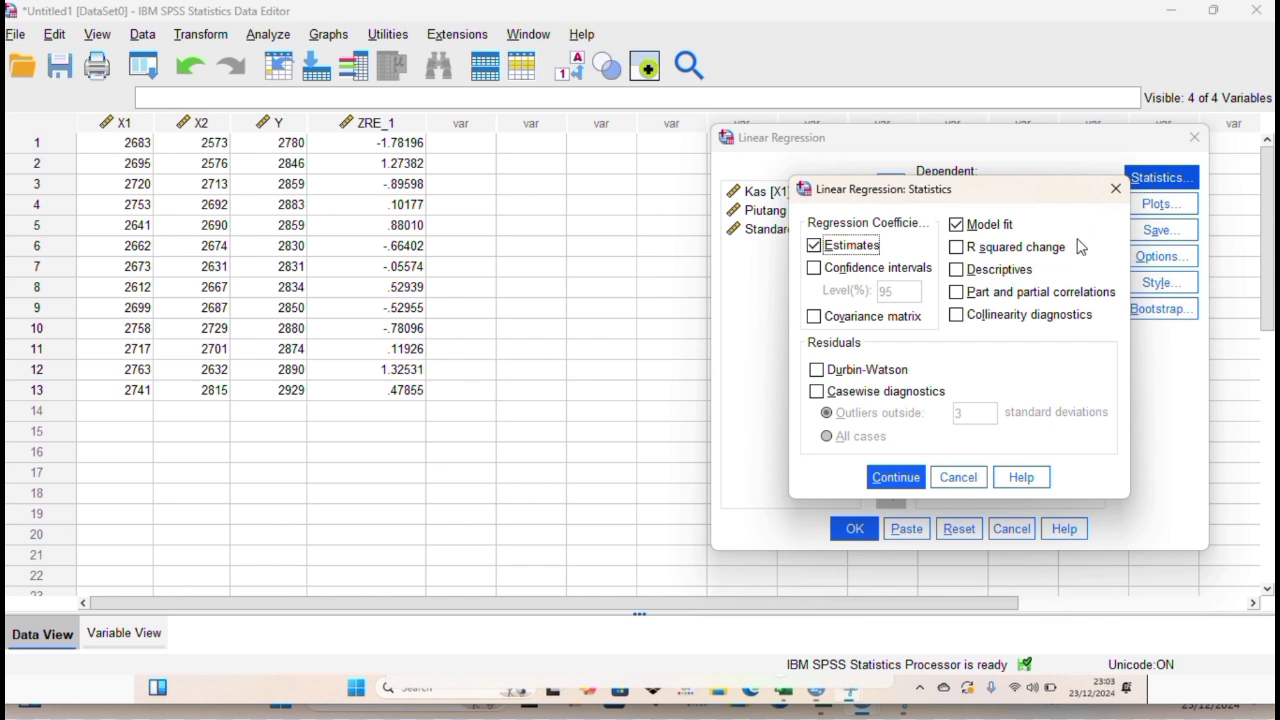
{"action": "left_click", "coordinate": [1048, 292]}
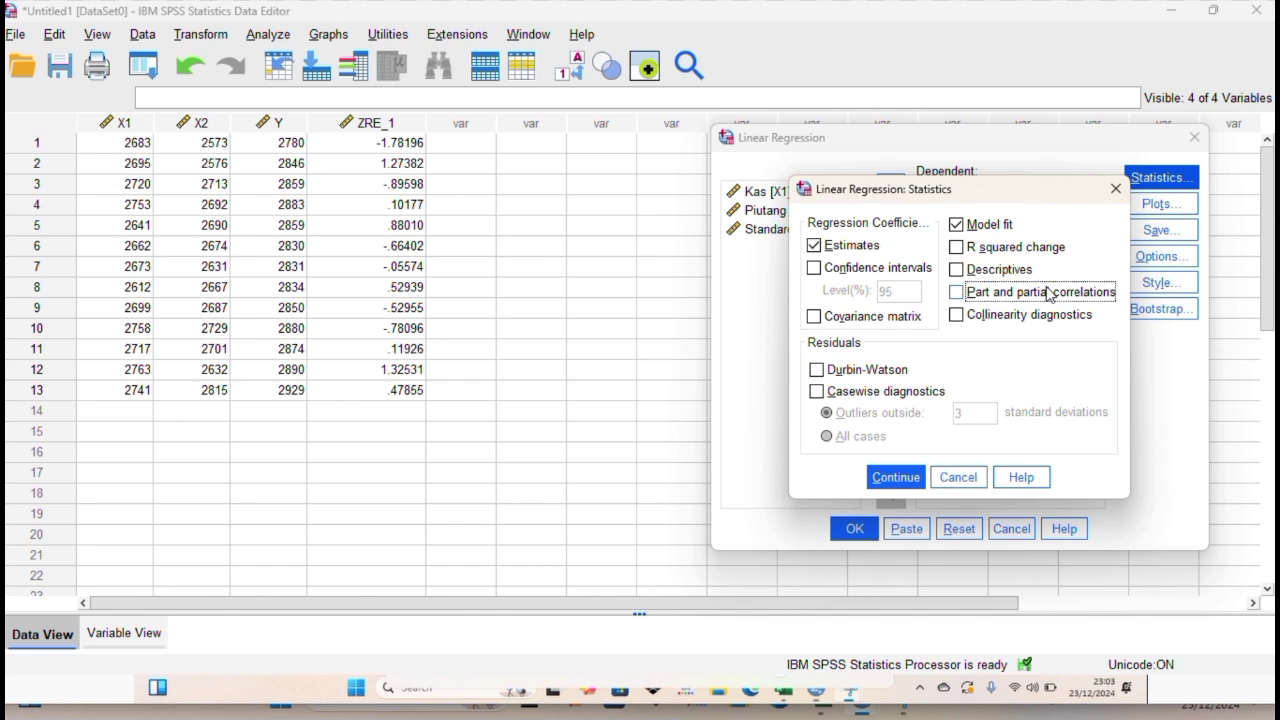
{"action": "left_click", "coordinate": [1048, 292]}
{"action": "left_click", "coordinate": [1042, 317]}
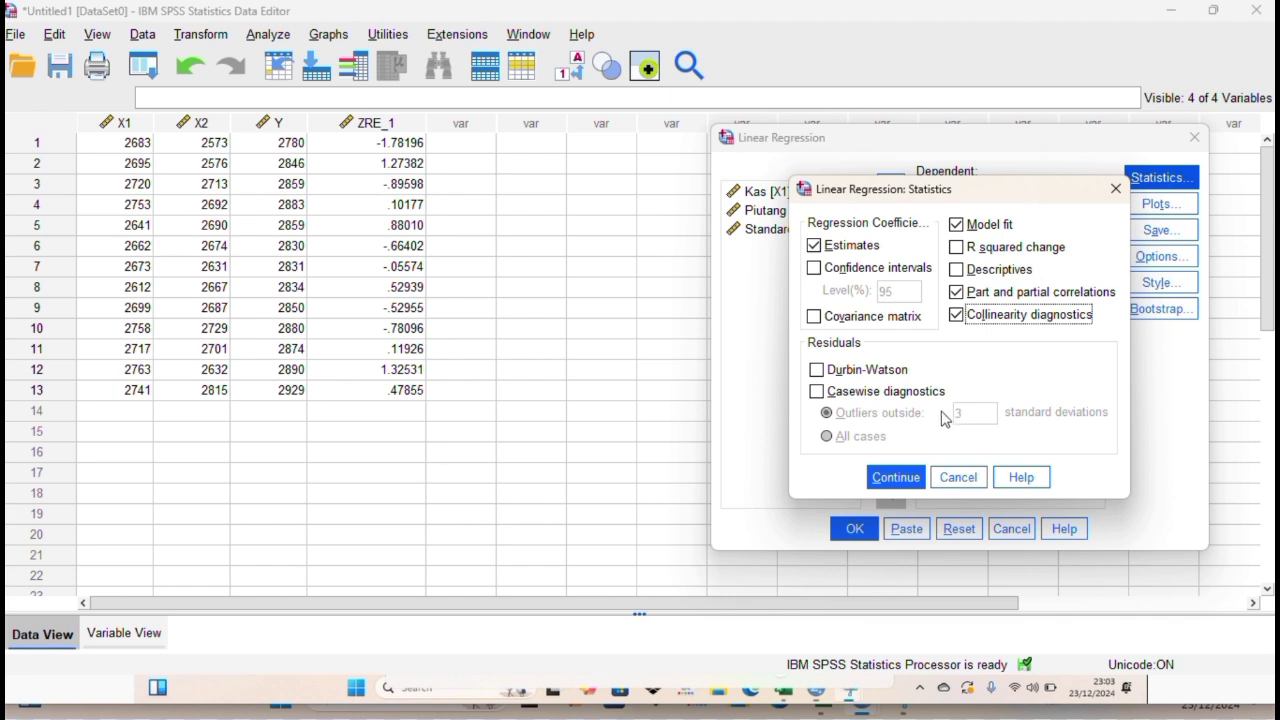
{"action": "left_click", "coordinate": [895, 477]}
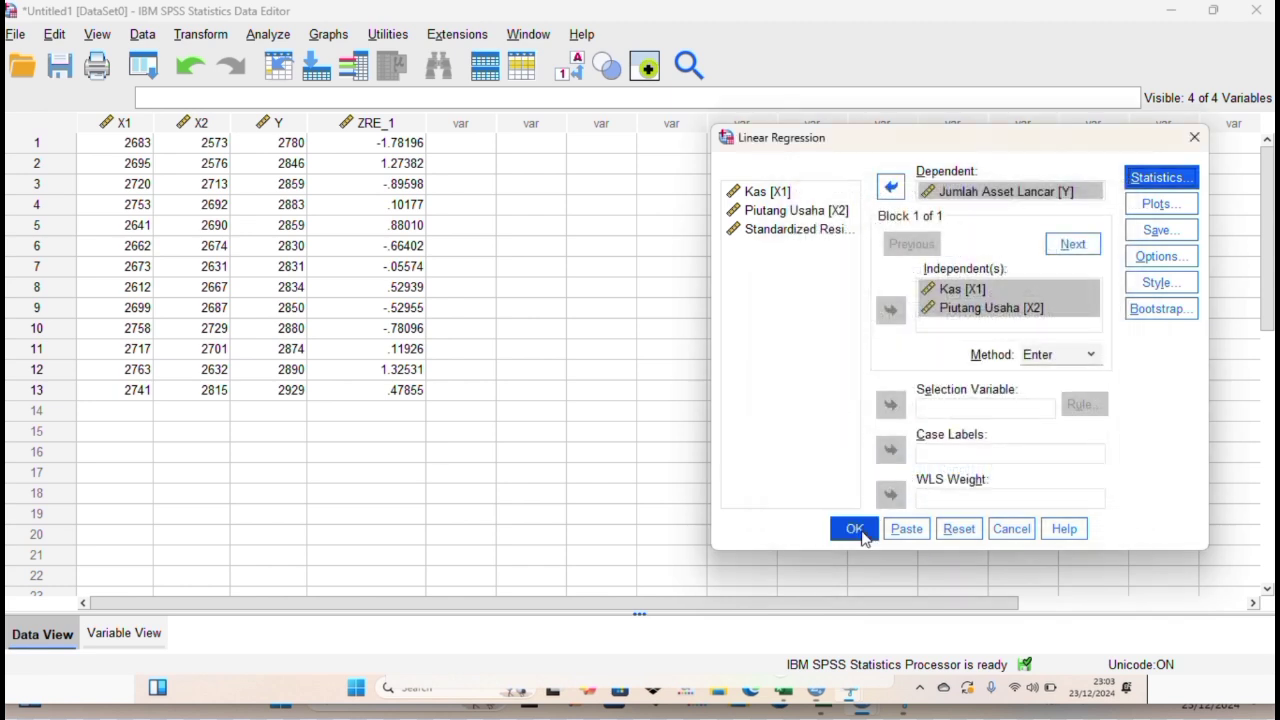
{"action": "left_click", "coordinate": [860, 533]}
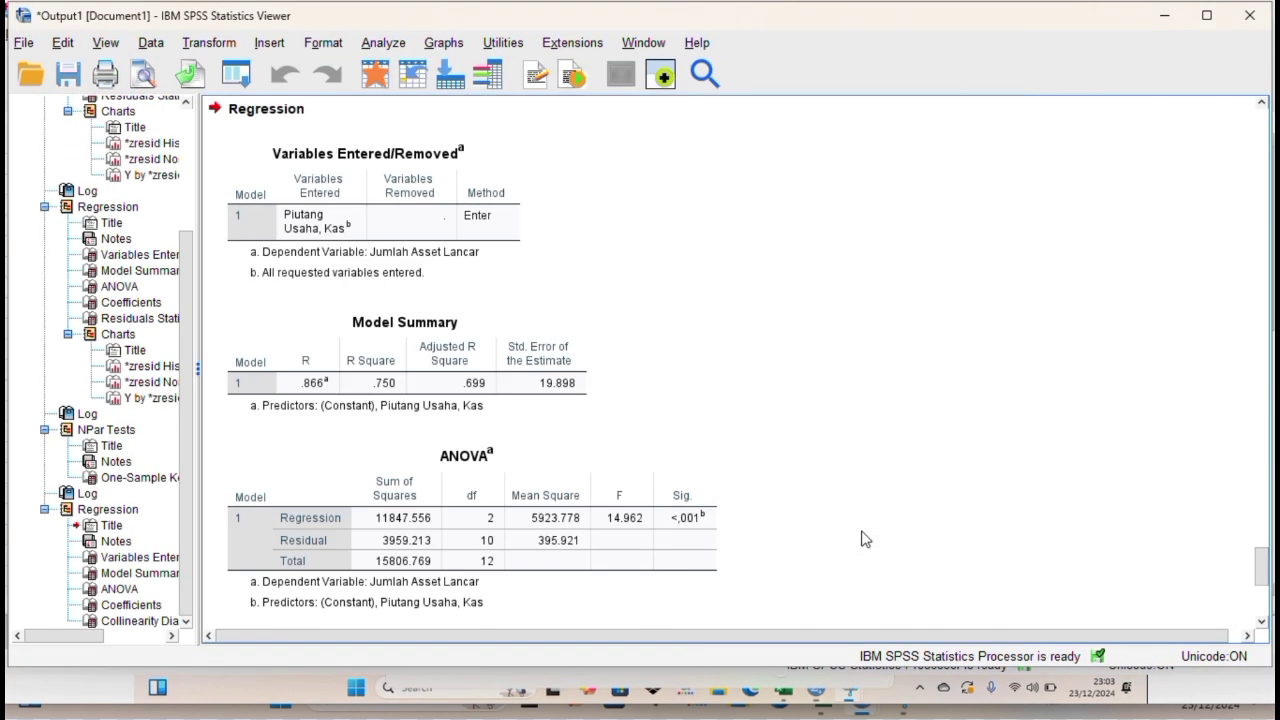
{"action": "left_click", "coordinate": [1262, 624]}
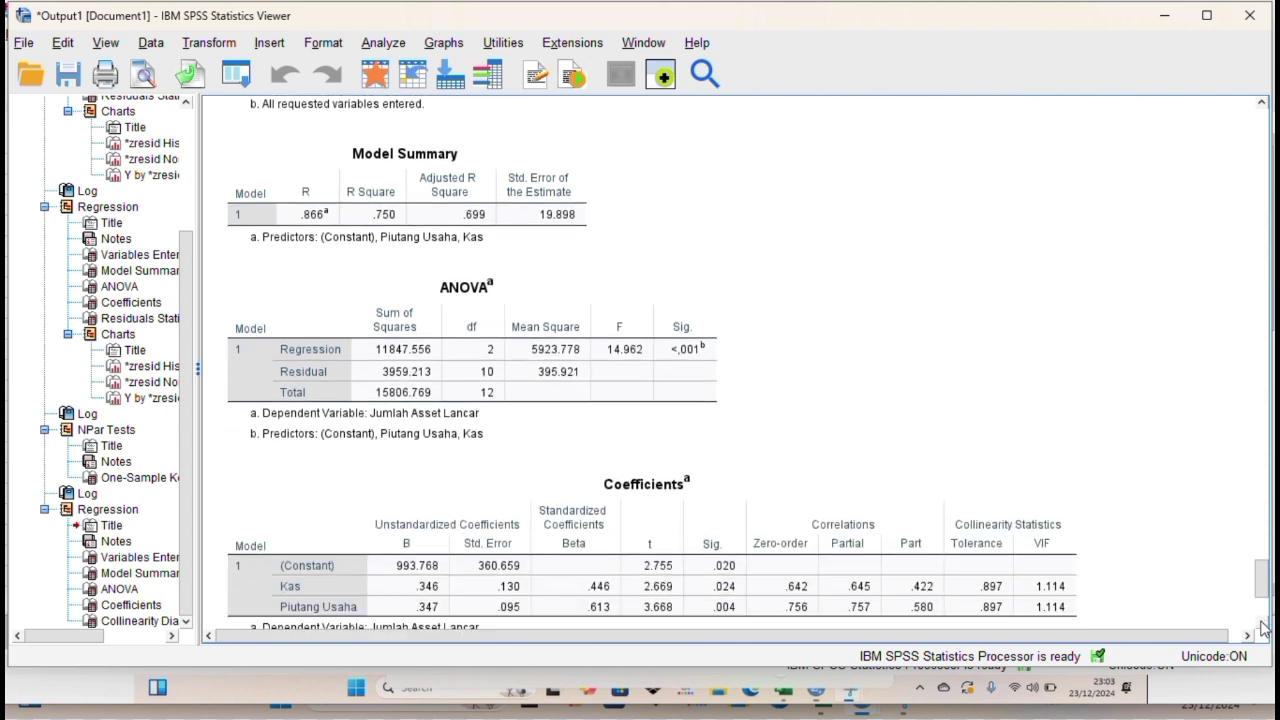
{"action": "scroll", "coordinate": [1262, 624], "scroll_direction": "down", "scroll_amount": 5}
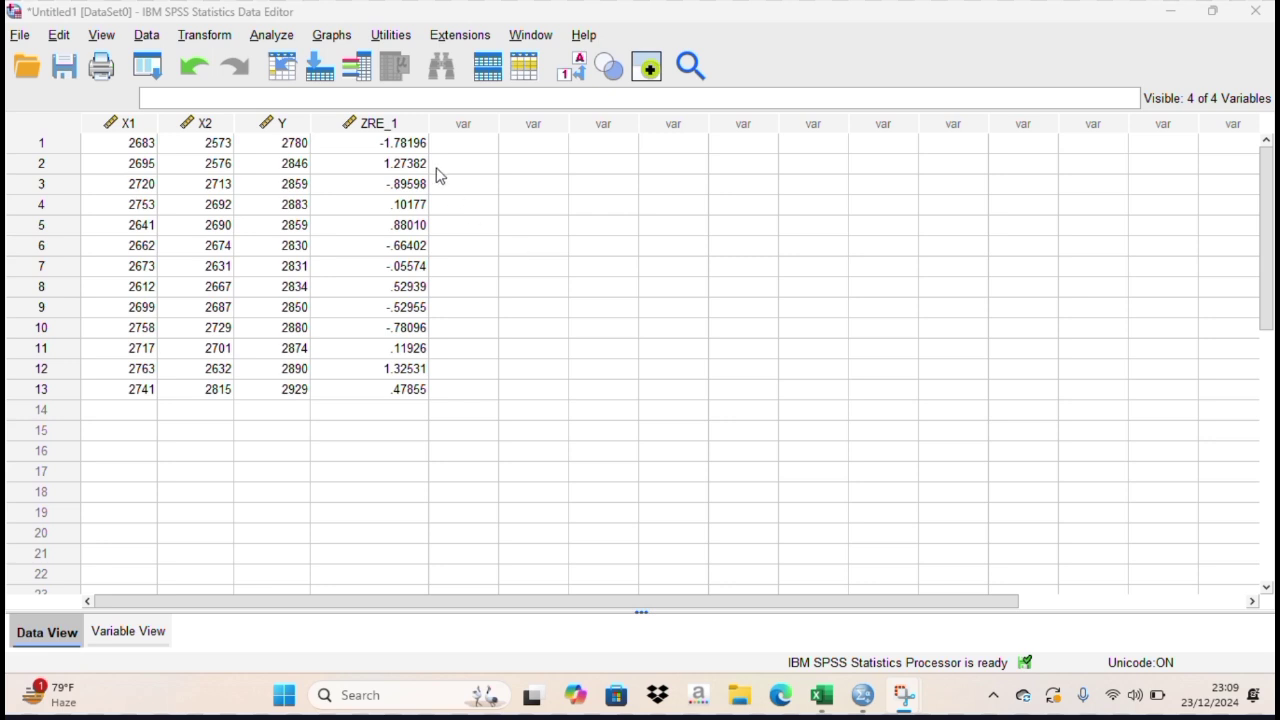
- Set up another linear regression from the dataset, with Jumlah Asset Lancar [Y] dependent on Kas [X1] and Piutang Usaha [X2]
{"action": "left_click", "coordinate": [293, 37]}
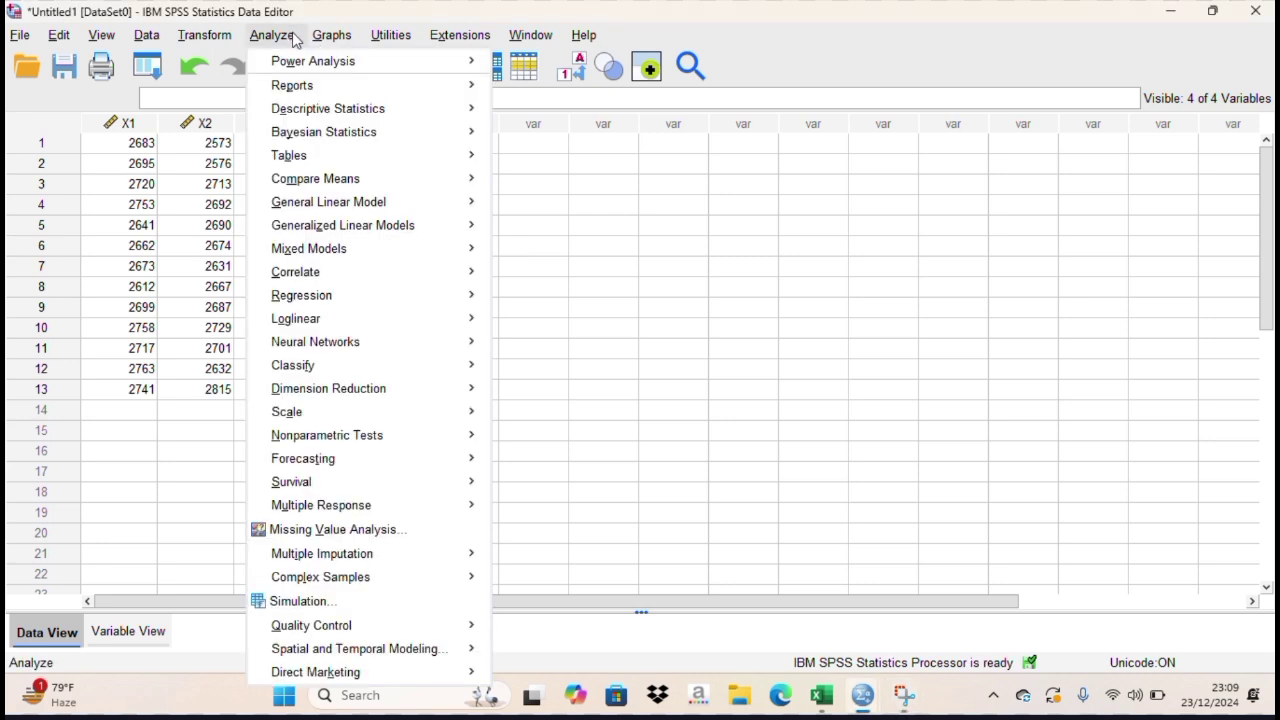
{"action": "mouse_move", "coordinate": [385, 298]}
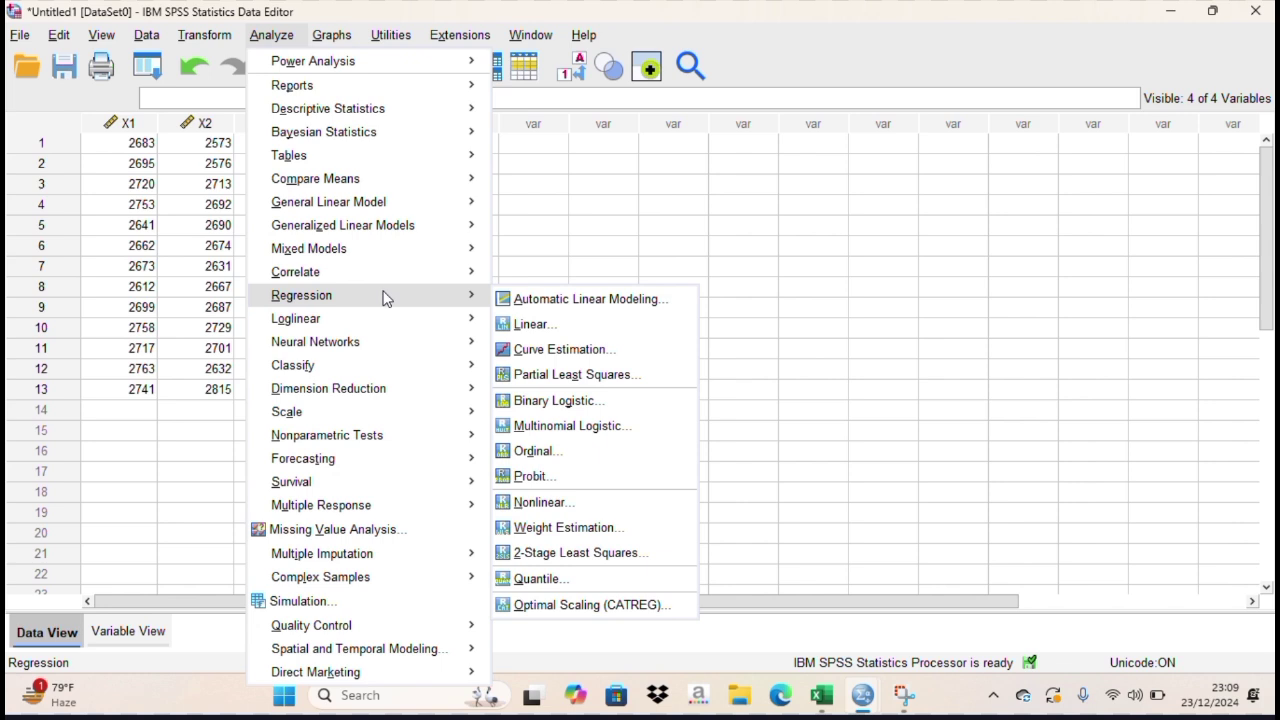
{"action": "left_click", "coordinate": [529, 325]}
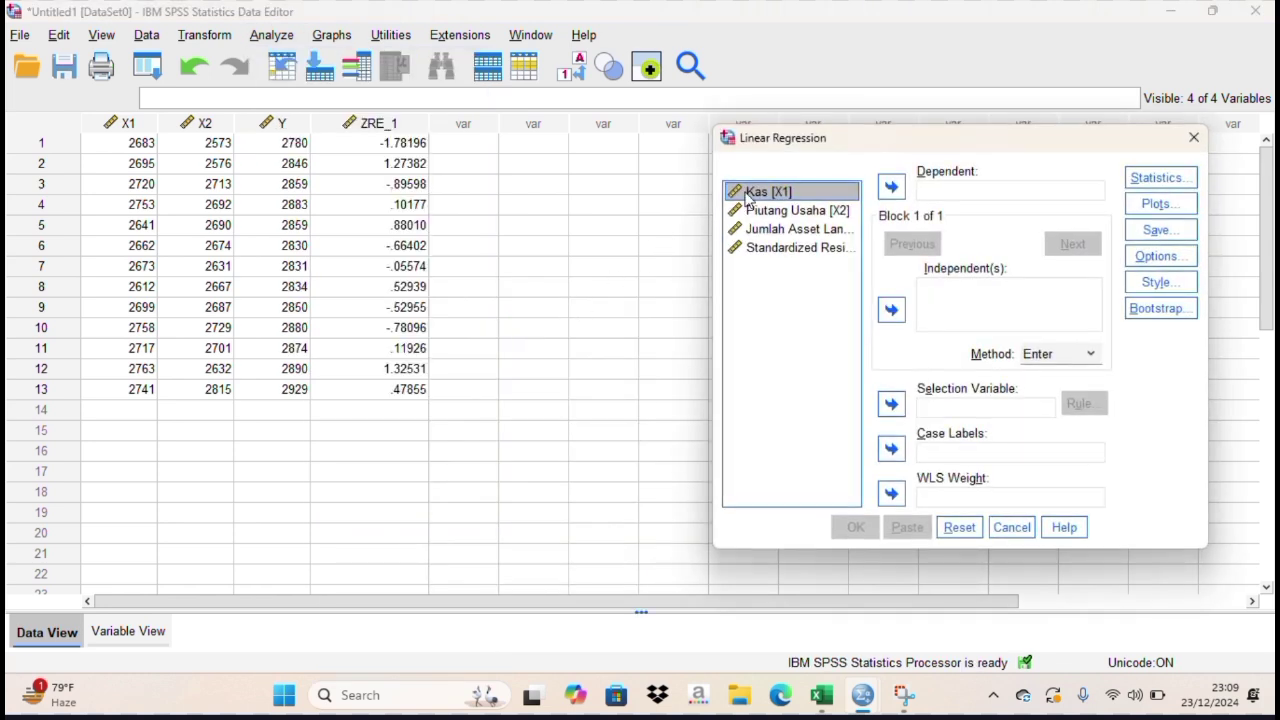
{"action": "left_click", "coordinate": [752, 210], "text": "ctrl"}
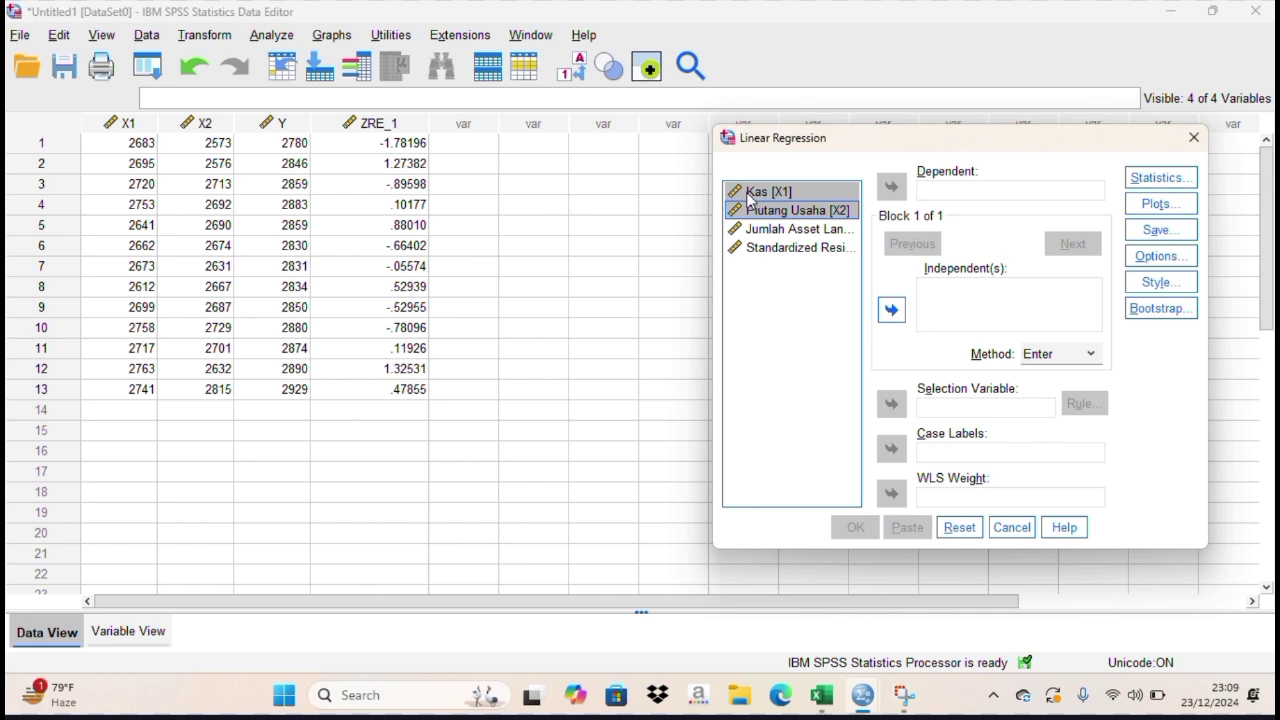
{"action": "left_click", "coordinate": [892, 311]}
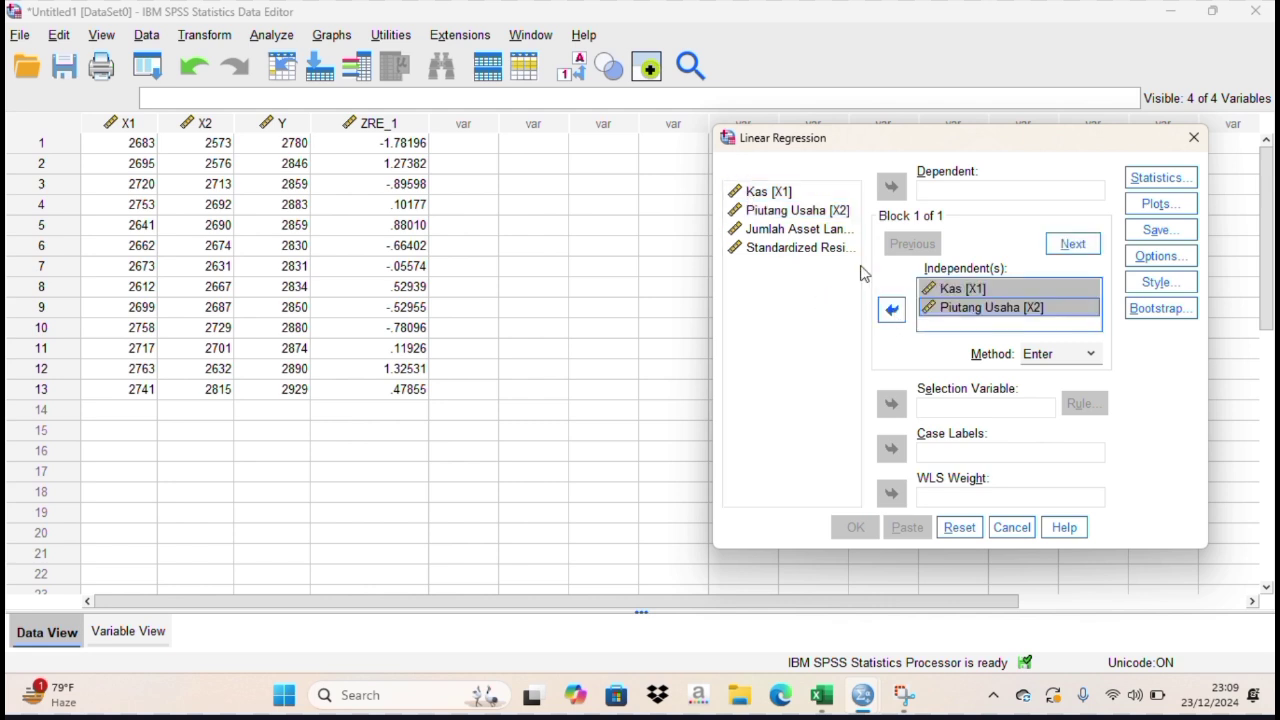
{"action": "left_click", "coordinate": [843, 231]}
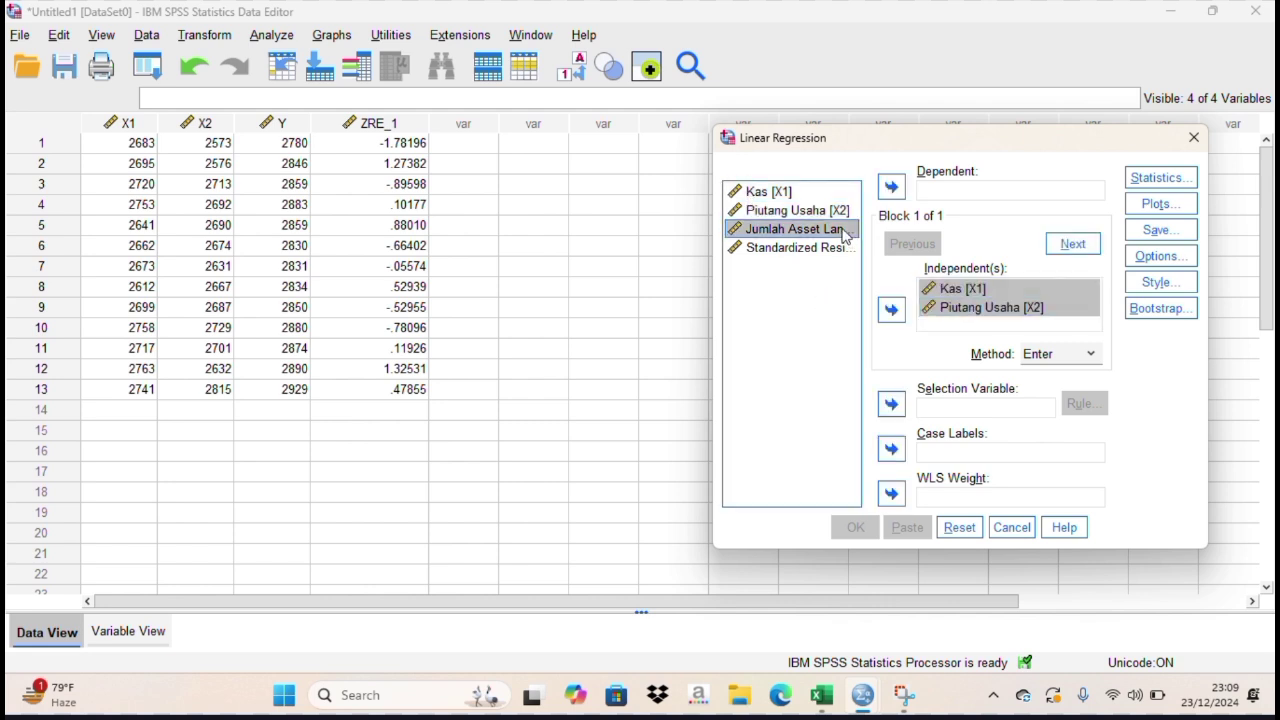
{"action": "left_click", "coordinate": [890, 188]}
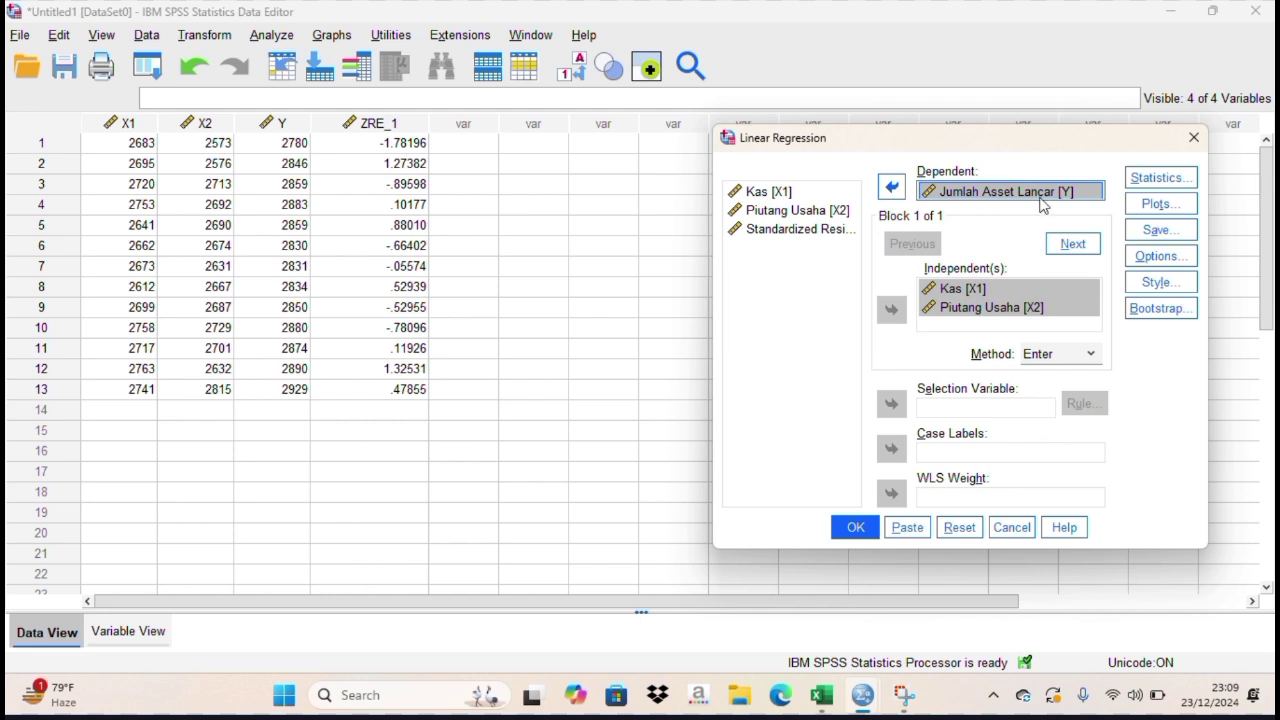
- Request a scatterplot with *SRESID as Y and *ZPRED as X, and run the regression
{"action": "left_click", "coordinate": [1146, 206]}
{"action": "left_click", "coordinate": [1146, 206]}
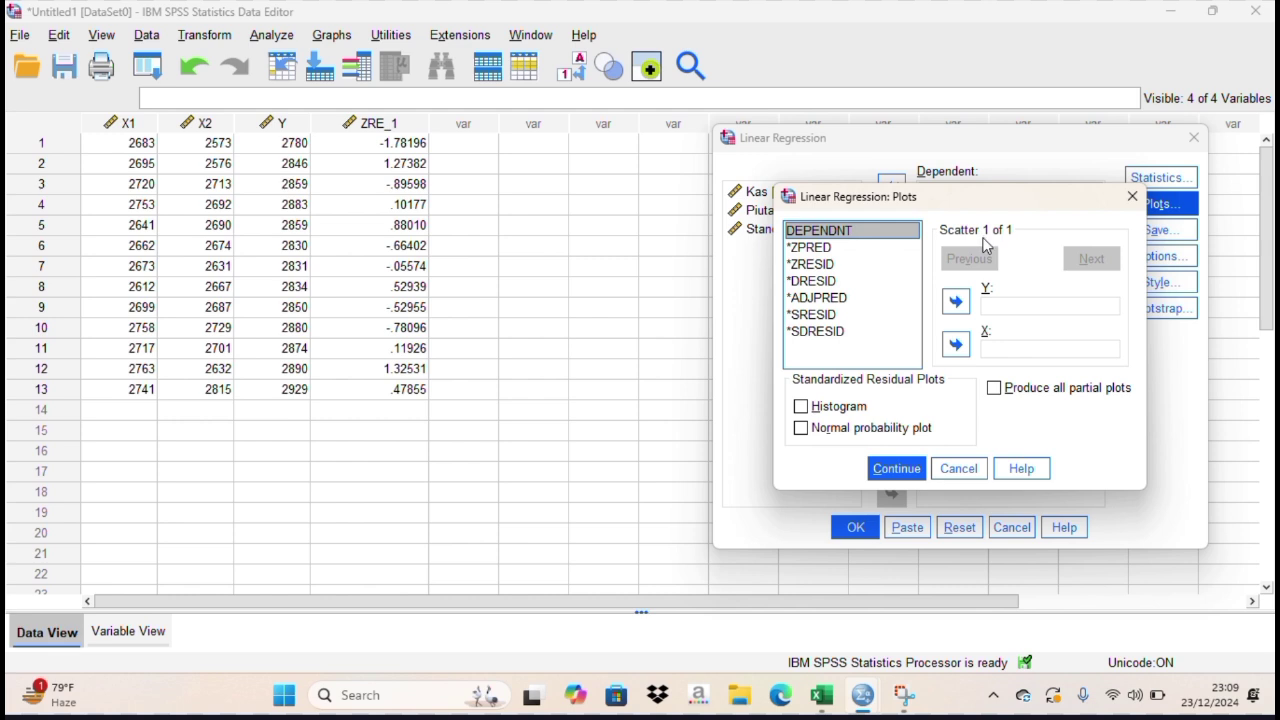
{"action": "left_click", "coordinate": [840, 316]}
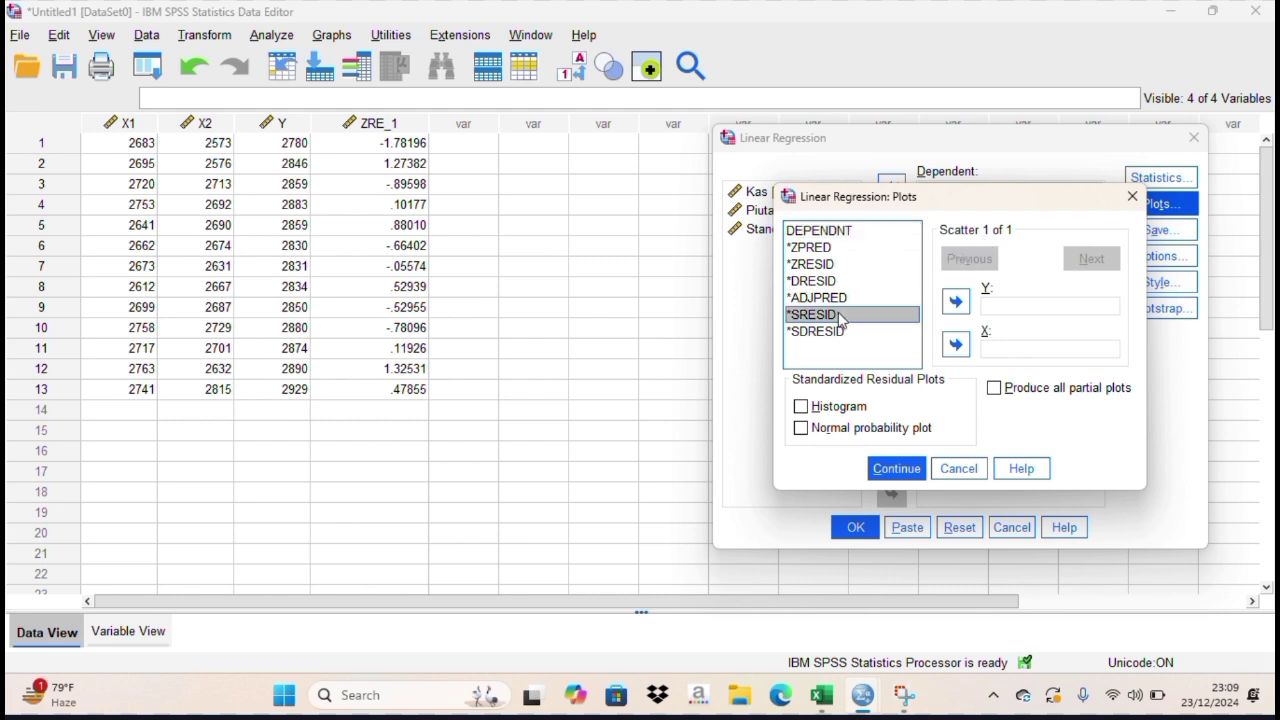
{"action": "left_click", "coordinate": [956, 302]}
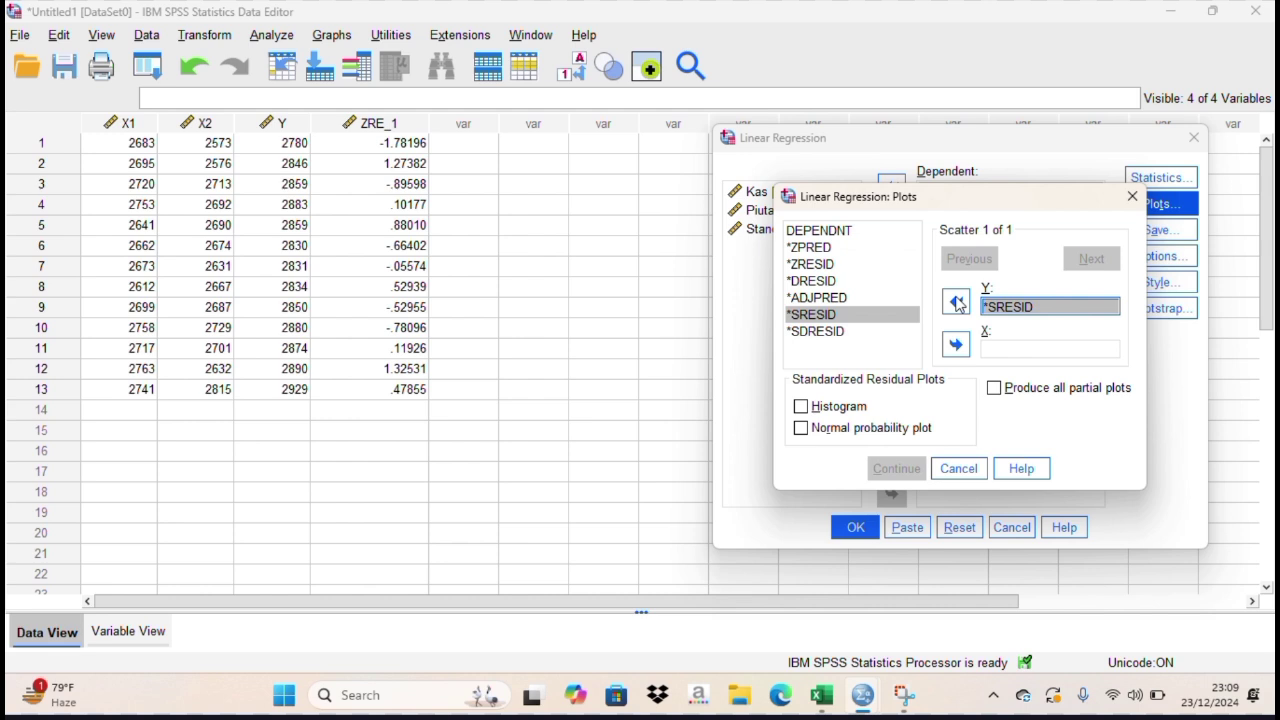
{"action": "left_click", "coordinate": [847, 250]}
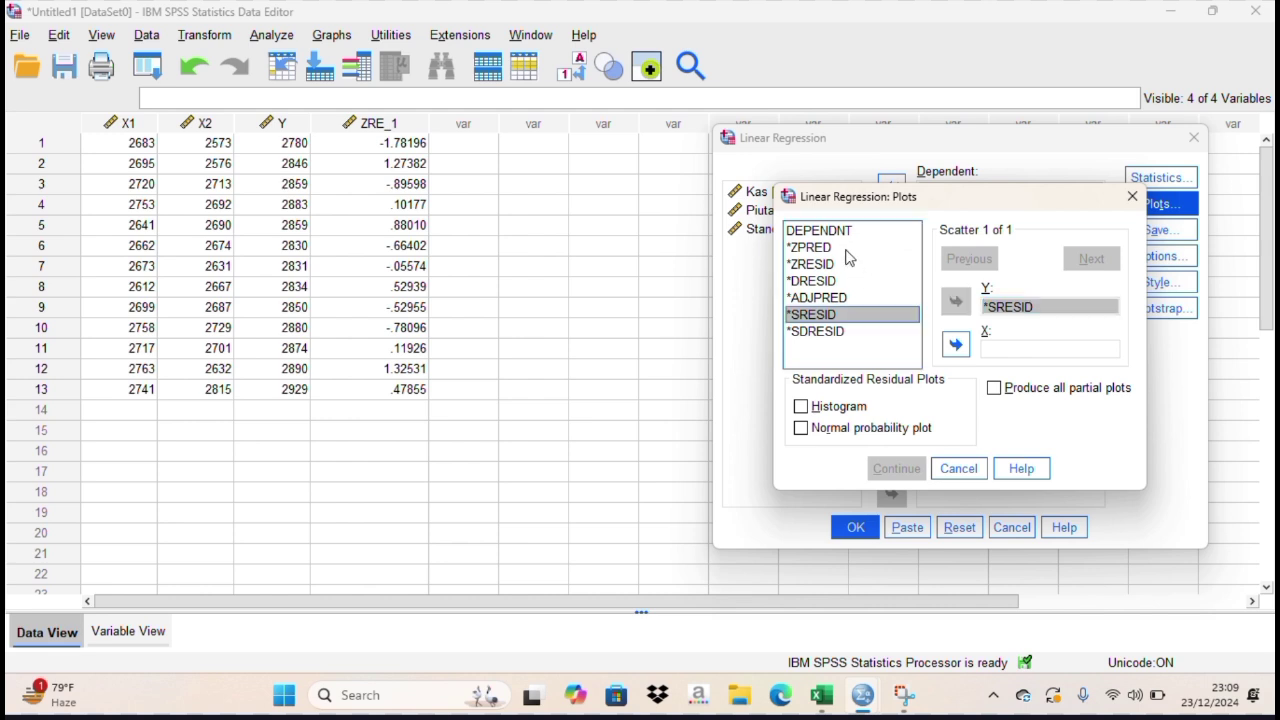
{"action": "left_click", "coordinate": [955, 345]}
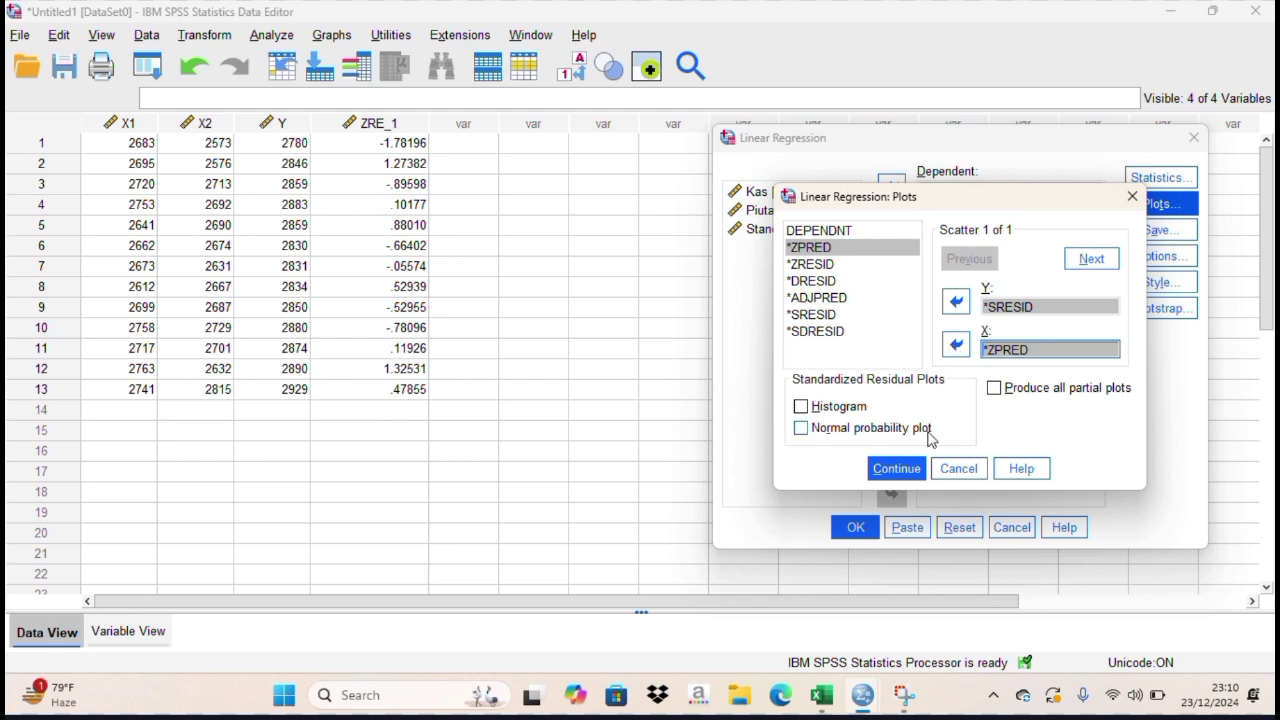
{"action": "left_click", "coordinate": [908, 469]}
{"action": "left_click", "coordinate": [858, 524]}
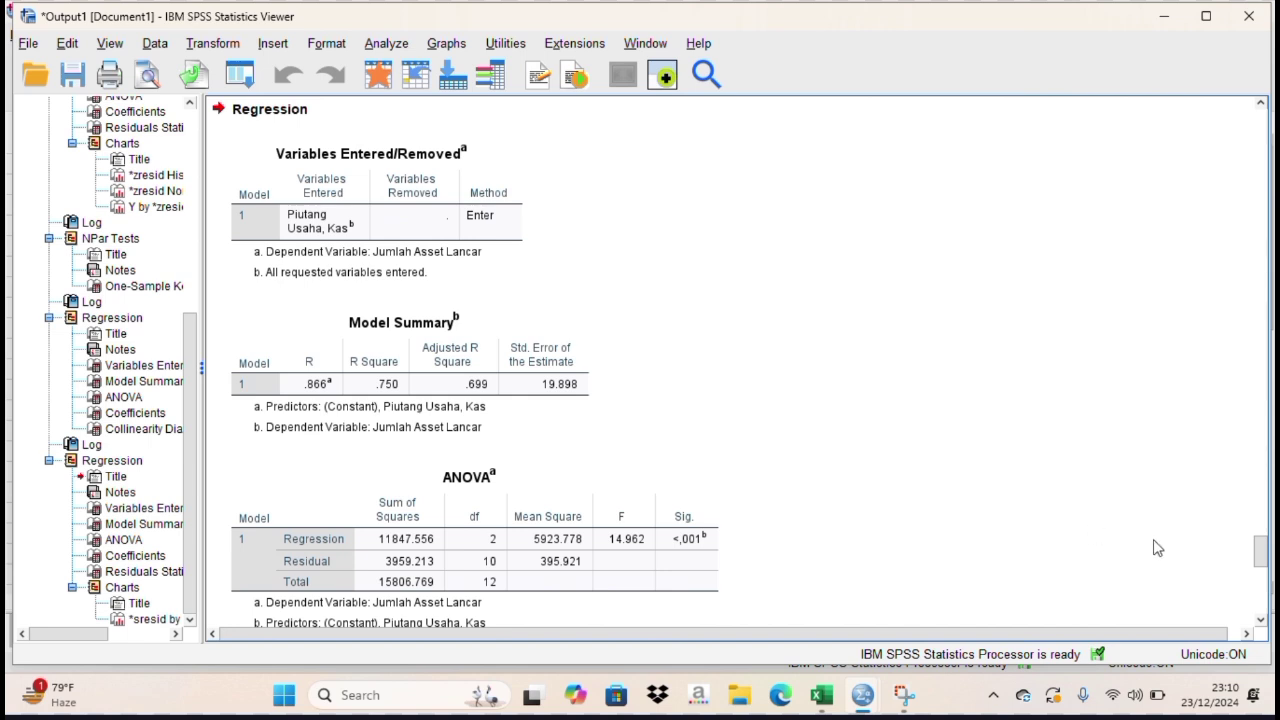
- Examine the scatterplot of studentized residuals against standardized predicted values at the end of the regression output
{"action": "left_click", "coordinate": [1261, 621]}
{"action": "left_click", "coordinate": [1261, 621]}
{"action": "left_click", "coordinate": [1261, 621]}
{"action": "left_click", "coordinate": [1261, 621]}
{"action": "left_click", "coordinate": [1261, 621]}
{"action": "left_click_drag", "start_coordinate": [1261, 621], "coordinate": [1263, 621]}
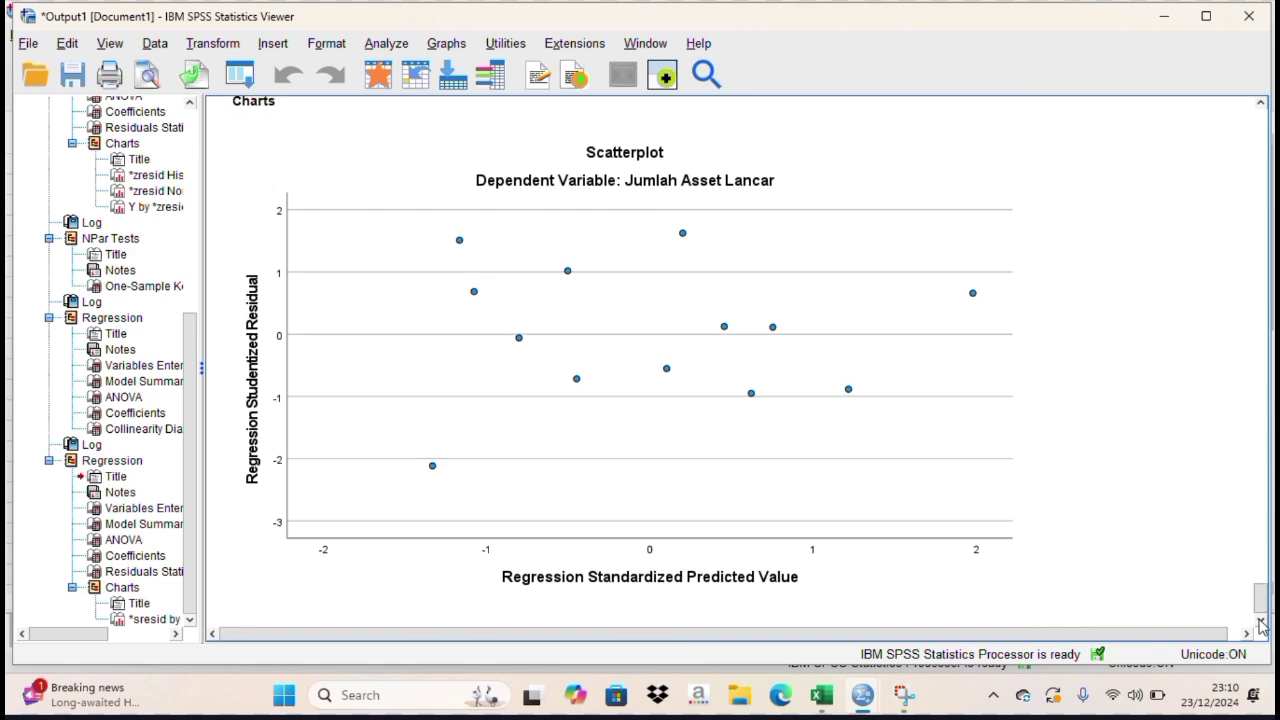
{"action": "left_click", "coordinate": [1003, 592]}
- Rerun the linear regression from the dataset with unstandardized residuals saved as a new variable
{"action": "mouse_move", "coordinate": [859, 704]}
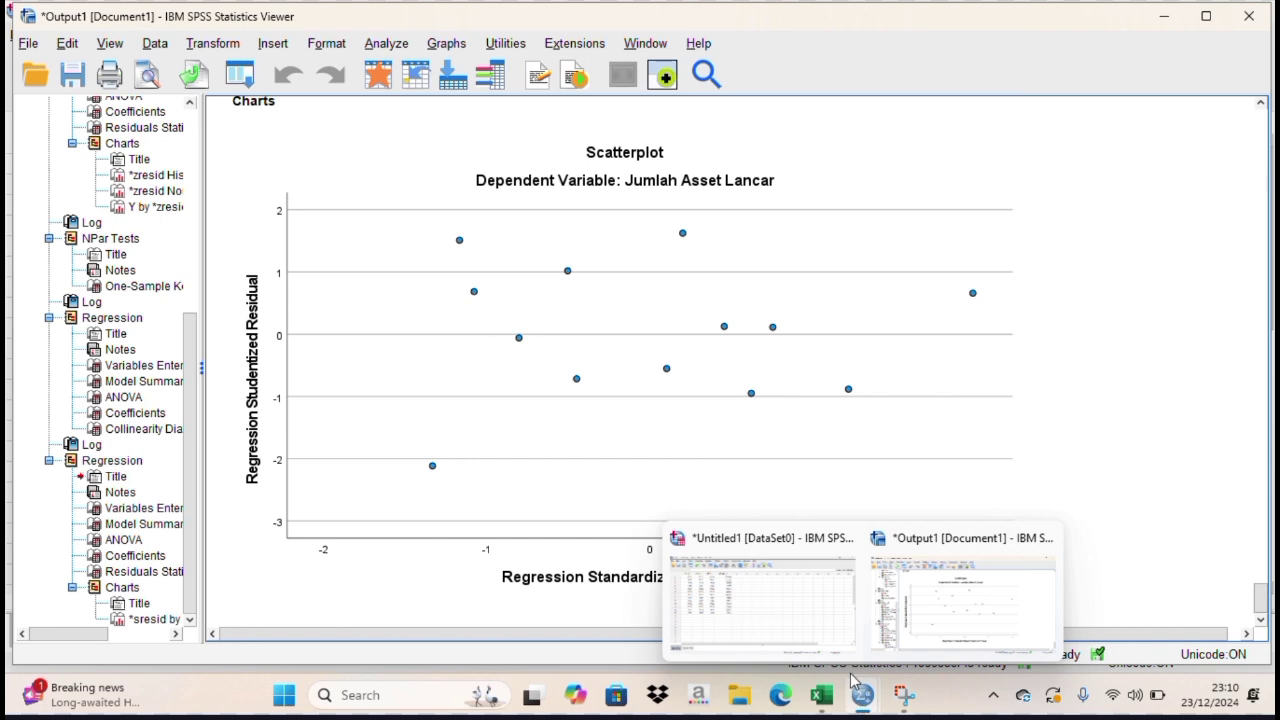
{"action": "left_click", "coordinate": [815, 610]}
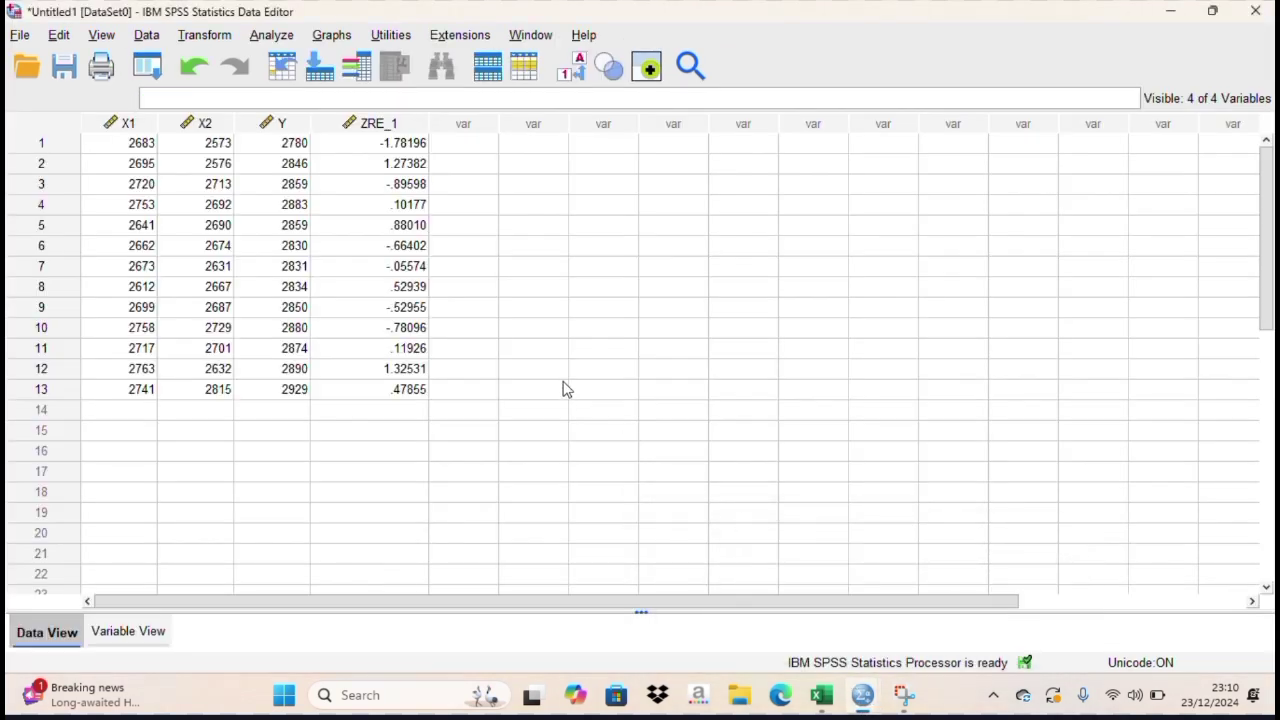
{"action": "left_click", "coordinate": [291, 40]}
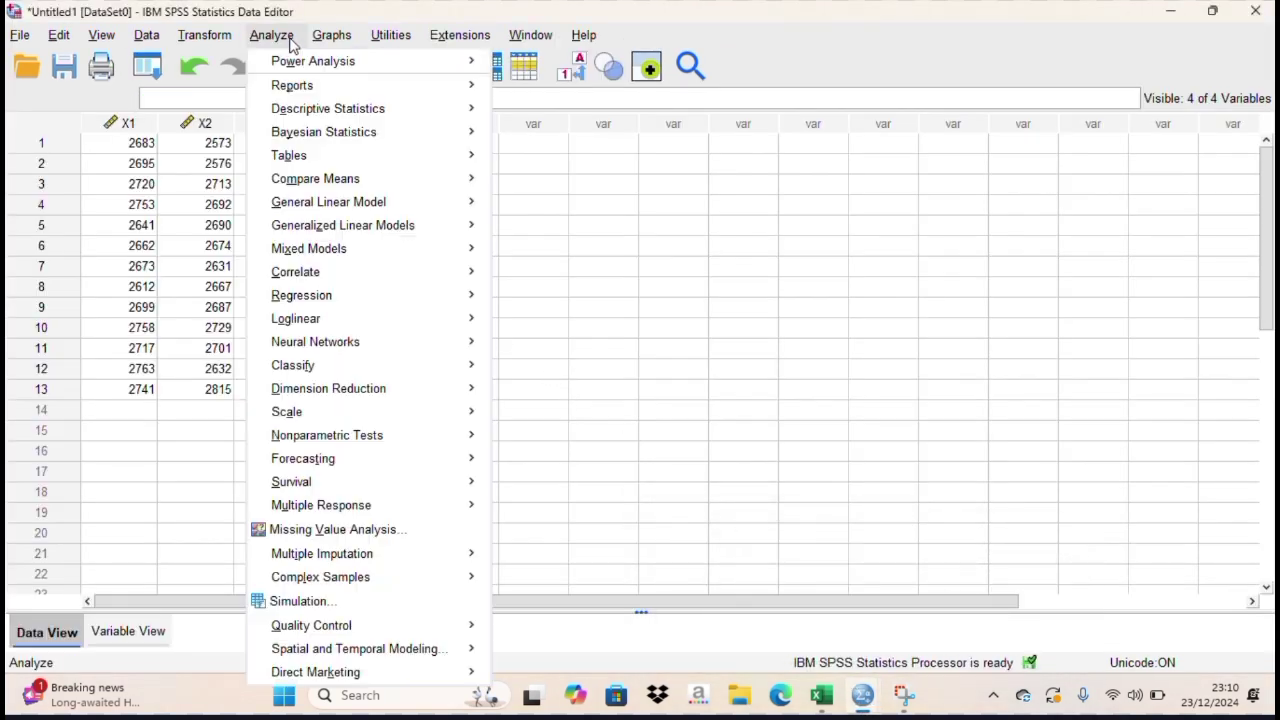
{"action": "mouse_move", "coordinate": [398, 303]}
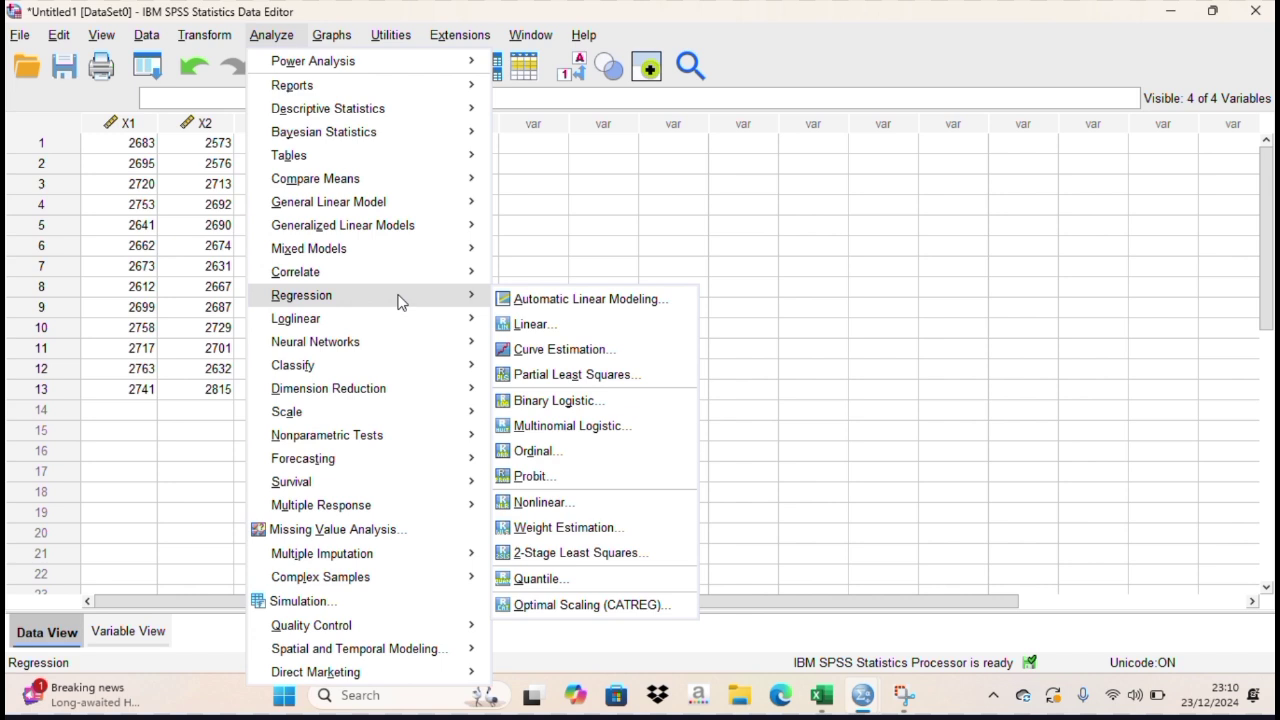
{"action": "left_click", "coordinate": [530, 325]}
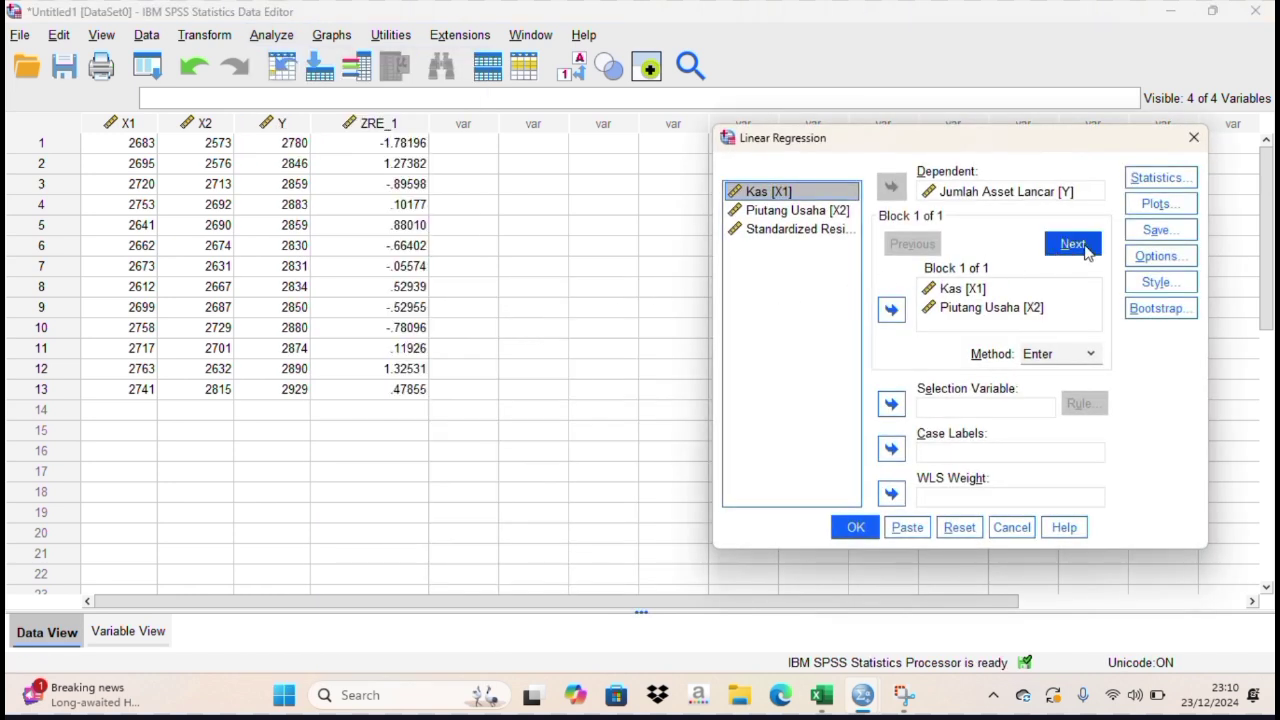
{"action": "left_click", "coordinate": [1138, 238]}
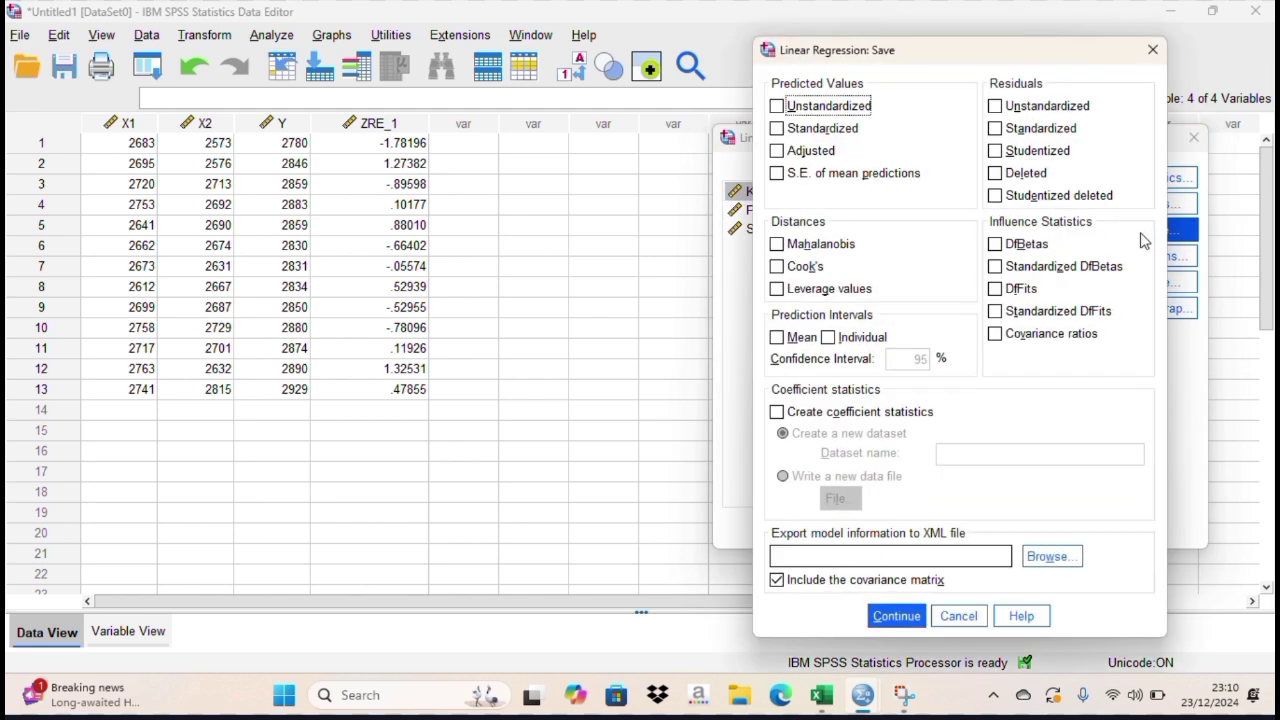
{"action": "left_click", "coordinate": [1067, 112]}
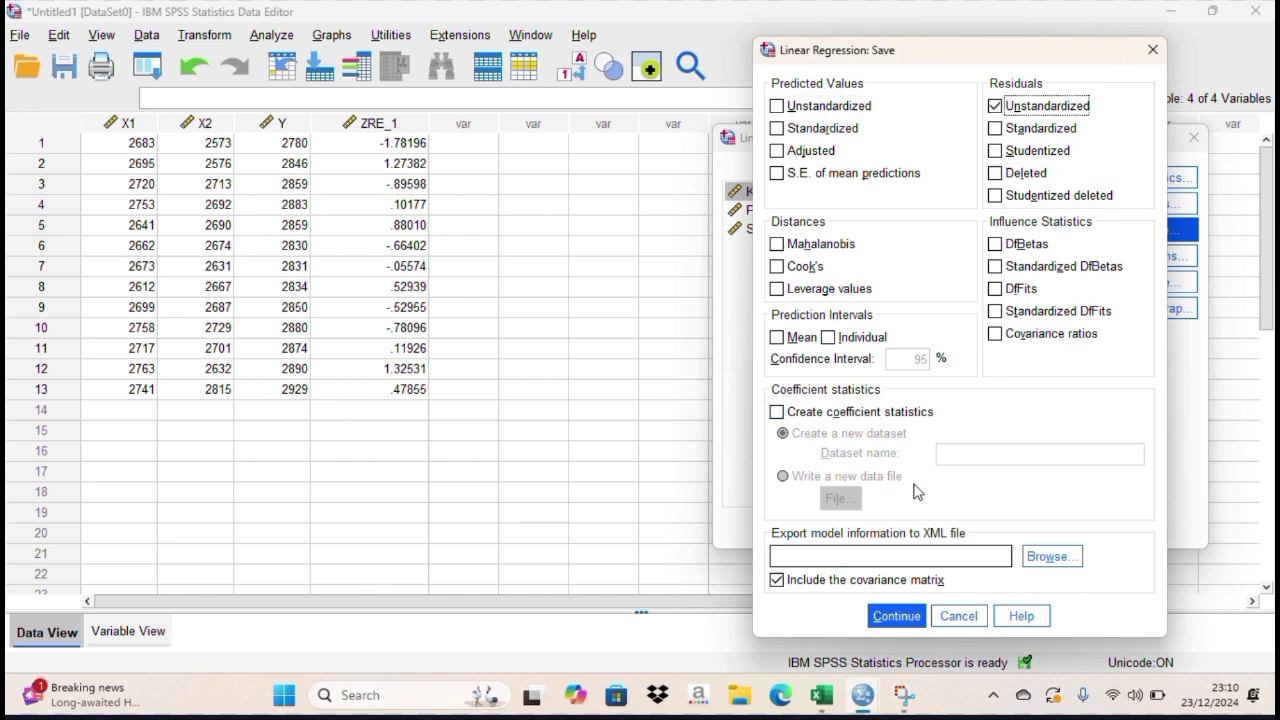
{"action": "left_click", "coordinate": [896, 616]}
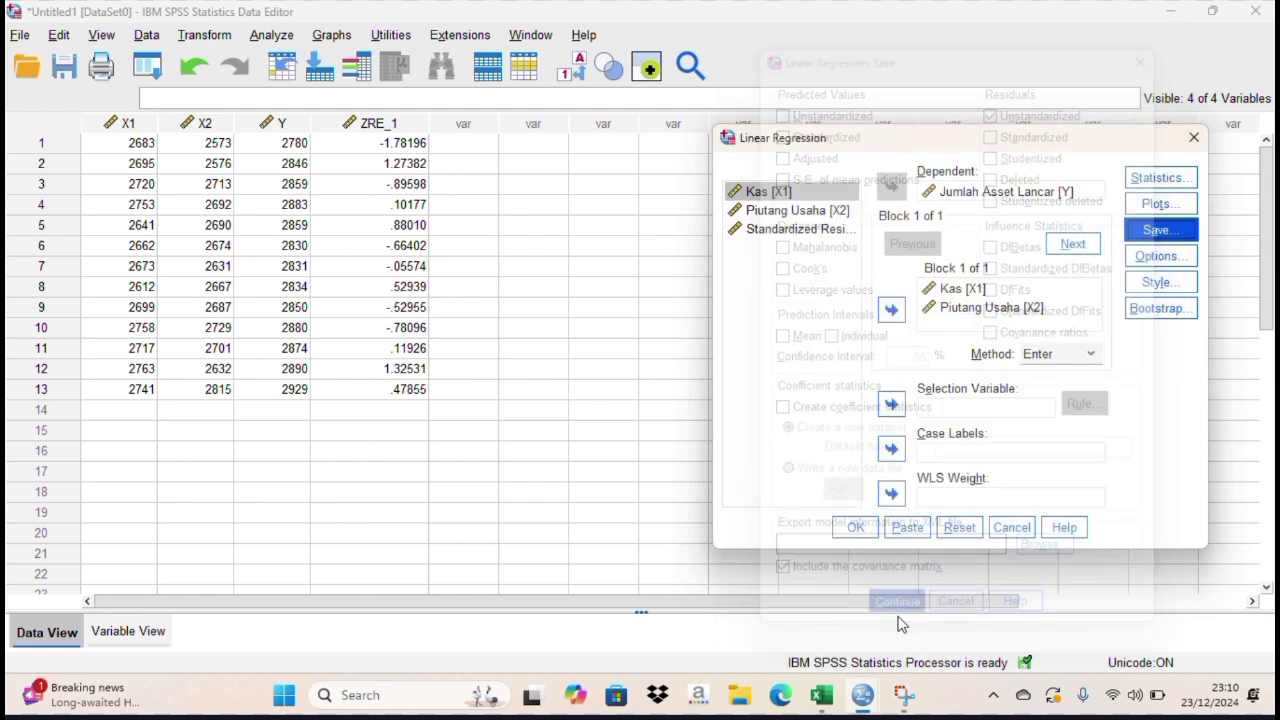
{"action": "left_click", "coordinate": [855, 527]}
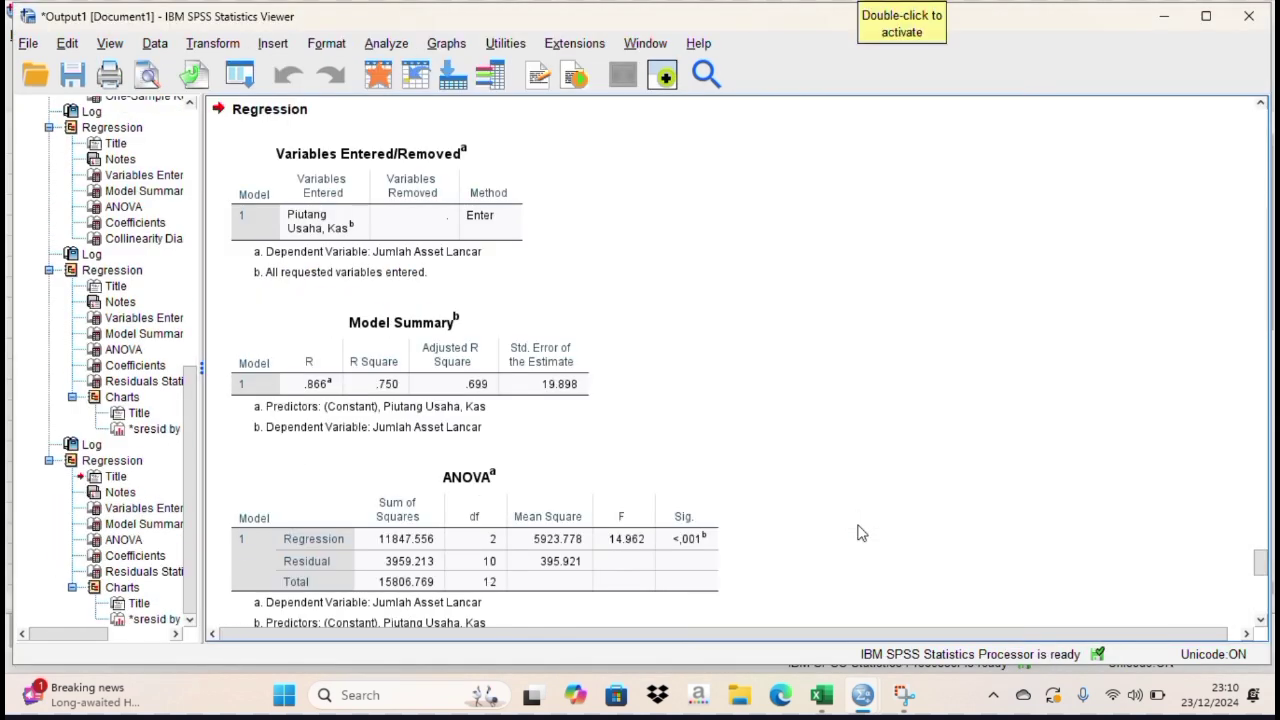
- Start computing a new variable in the dataset with ABRESID as the target variable
{"action": "mouse_move", "coordinate": [862, 700]}
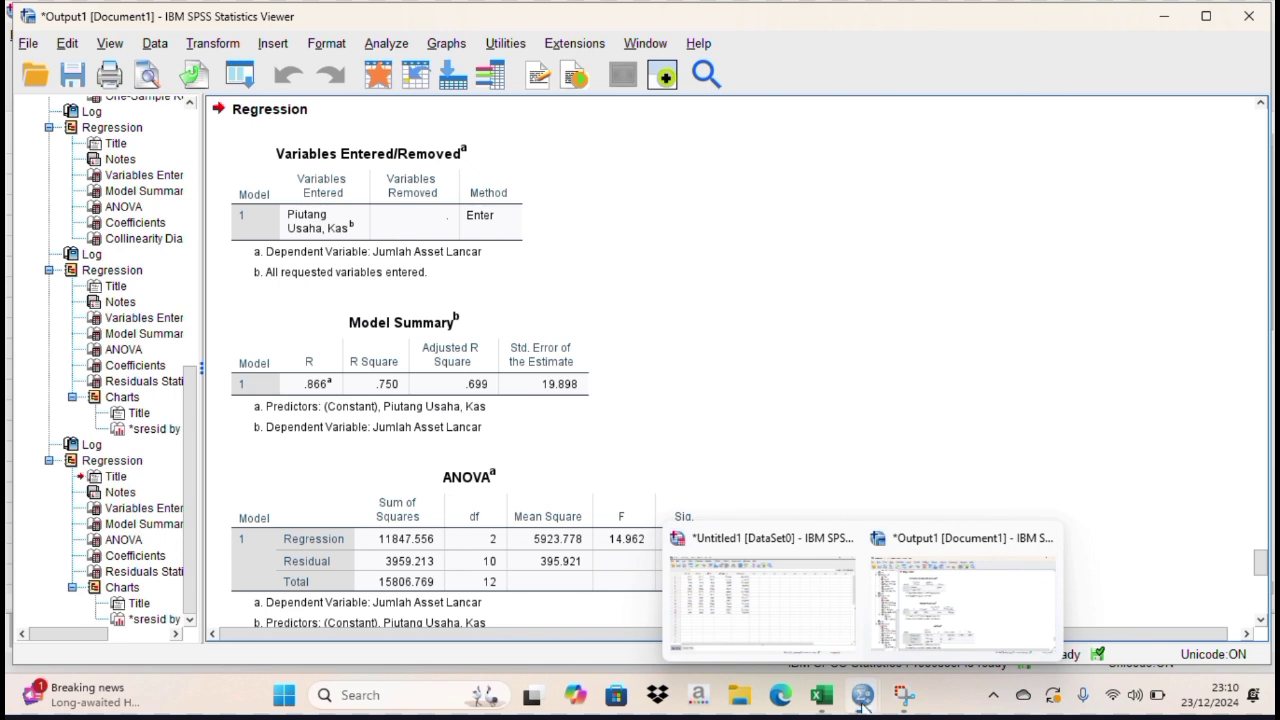
{"action": "left_click", "coordinate": [800, 594]}
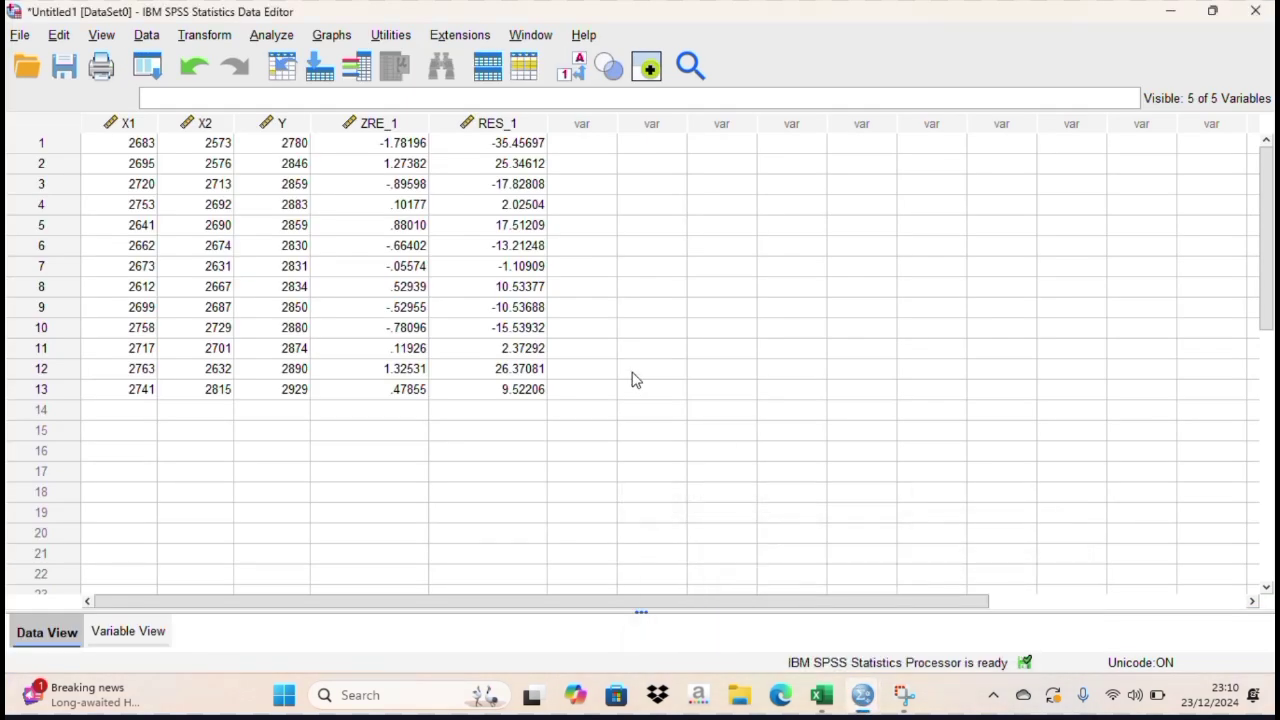
{"action": "left_click", "coordinate": [219, 40]}
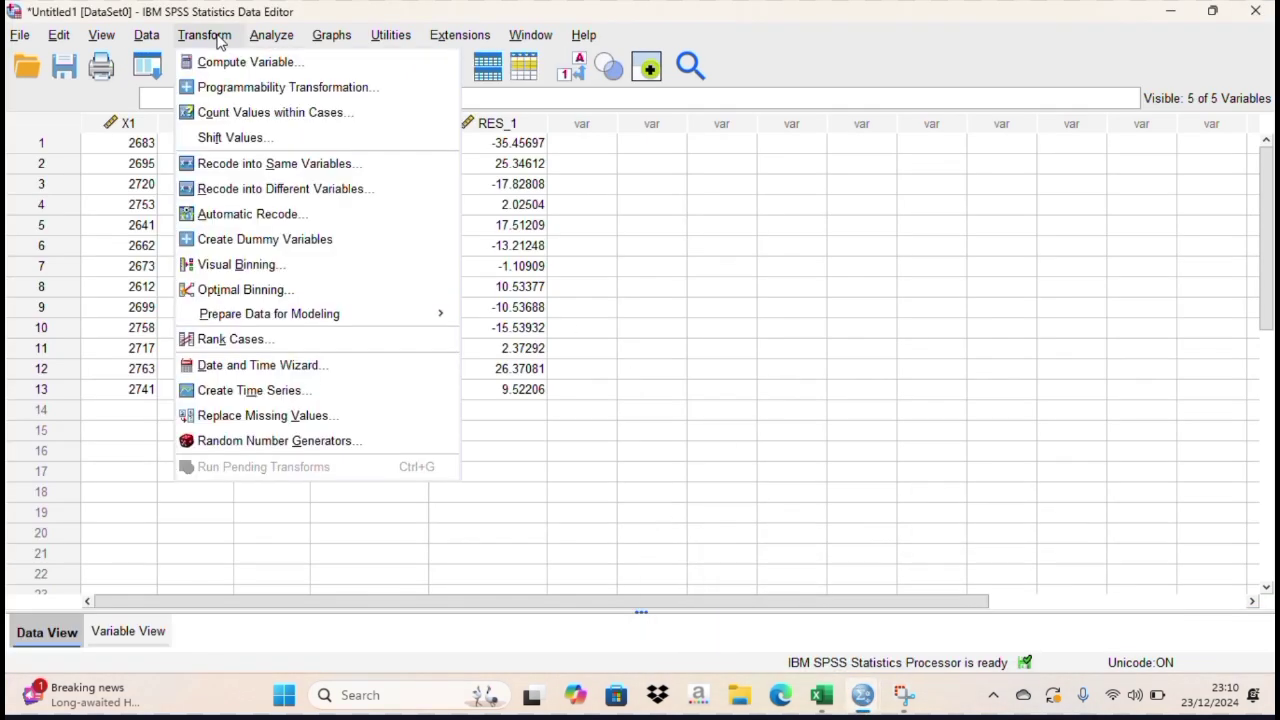
{"action": "left_click", "coordinate": [247, 62]}
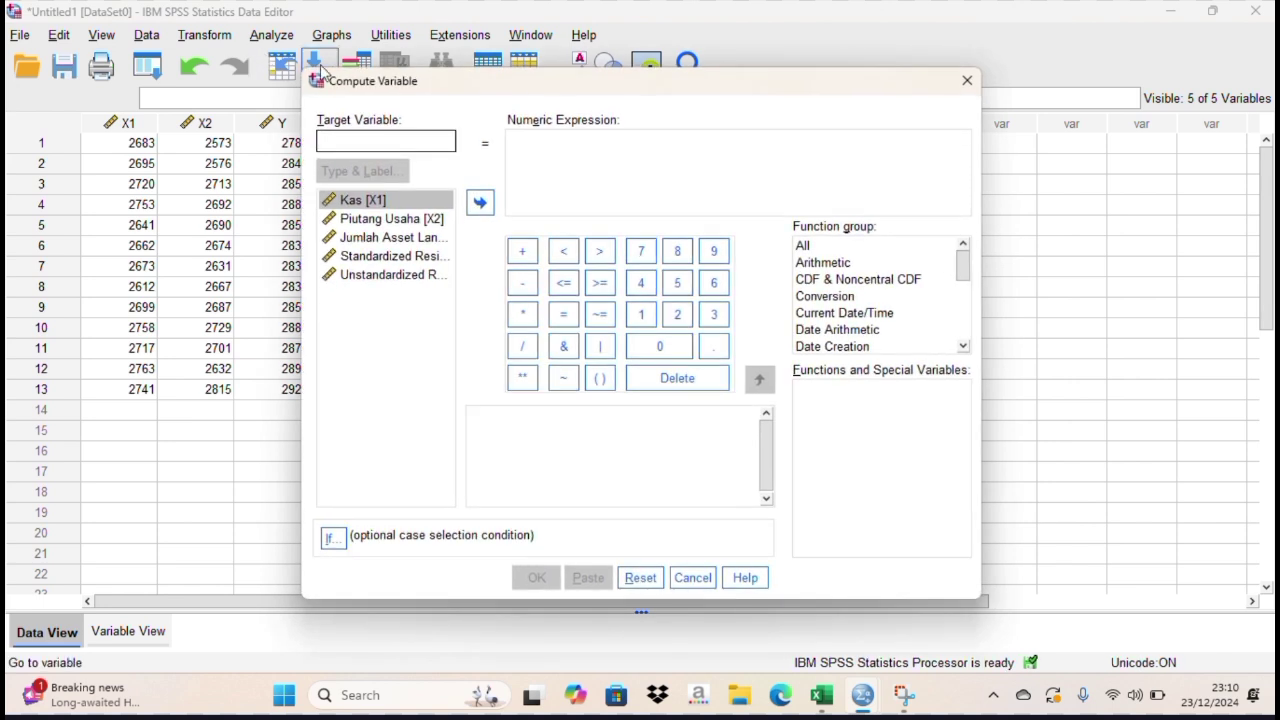
{"action": "left_click", "coordinate": [381, 140]}
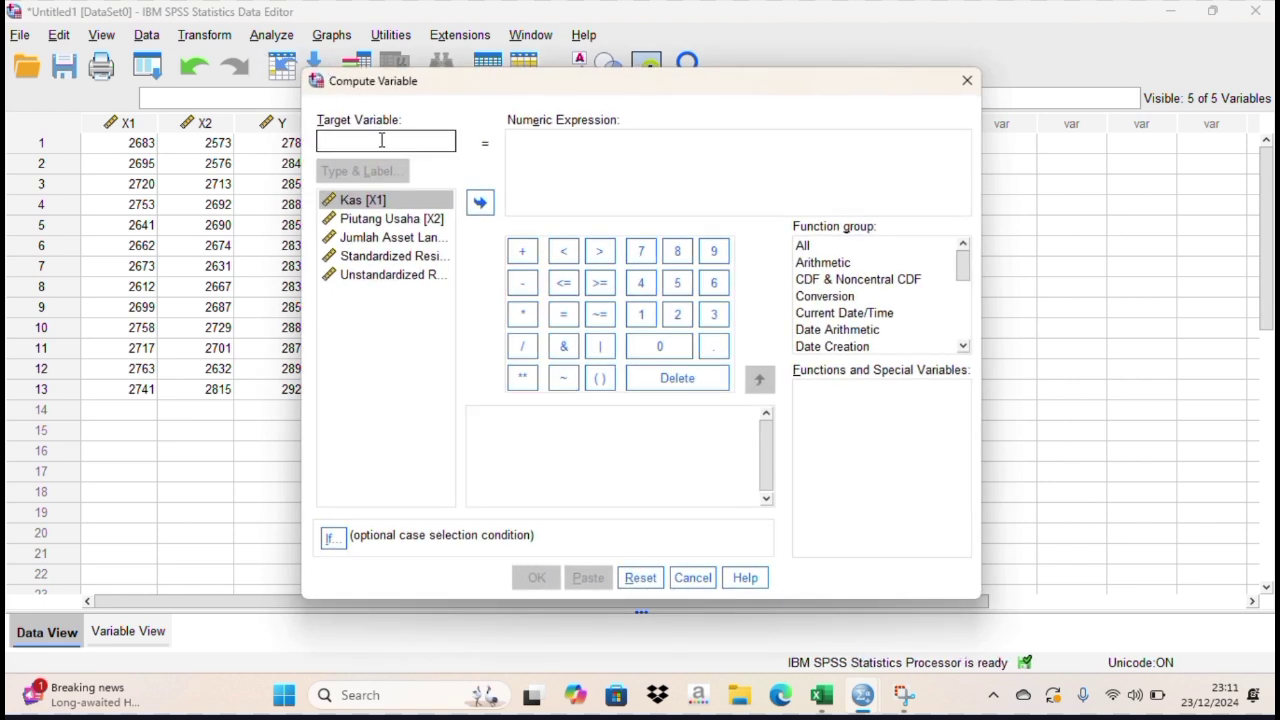
{"action": "key", "text": "Caps_Lock"}
{"action": "type", "text": "ABRESID"}
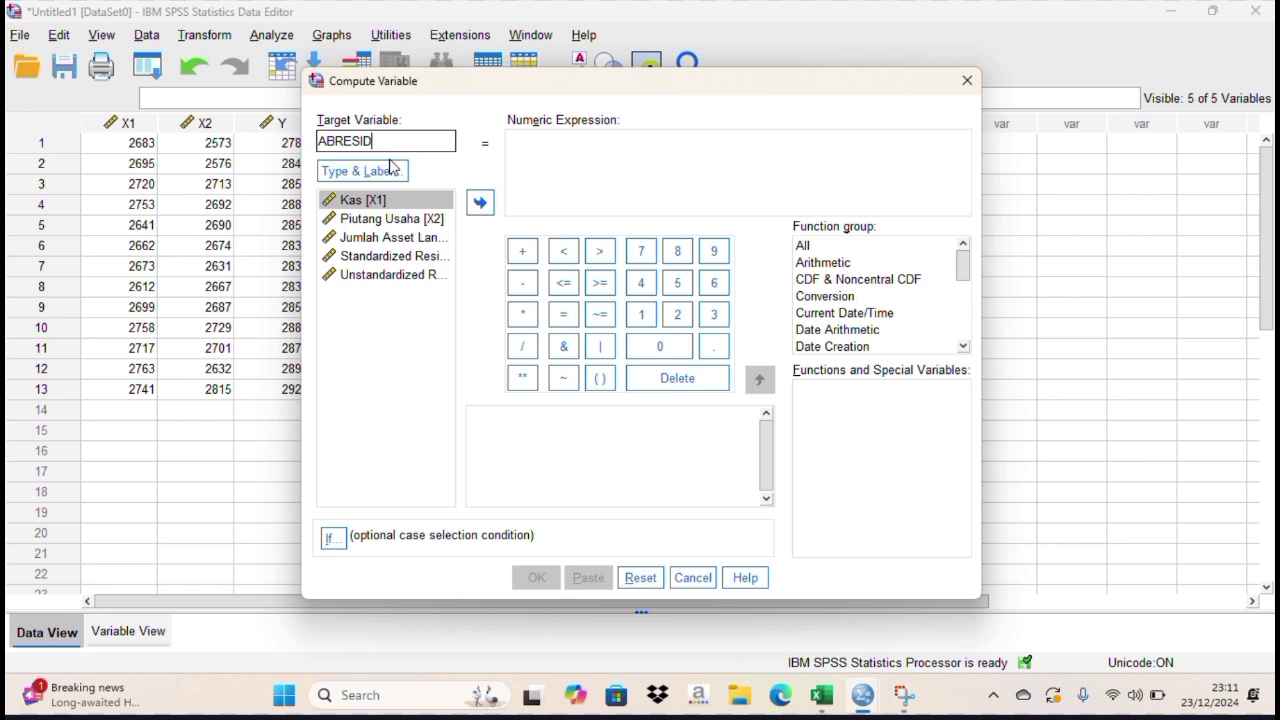
- Compute the target variable with the numeric expression ABS(RES_1), using the unstandardized residual and checking the Abs function's description
{"action": "left_click", "coordinate": [410, 276]}
{"action": "left_click", "coordinate": [478, 205]}
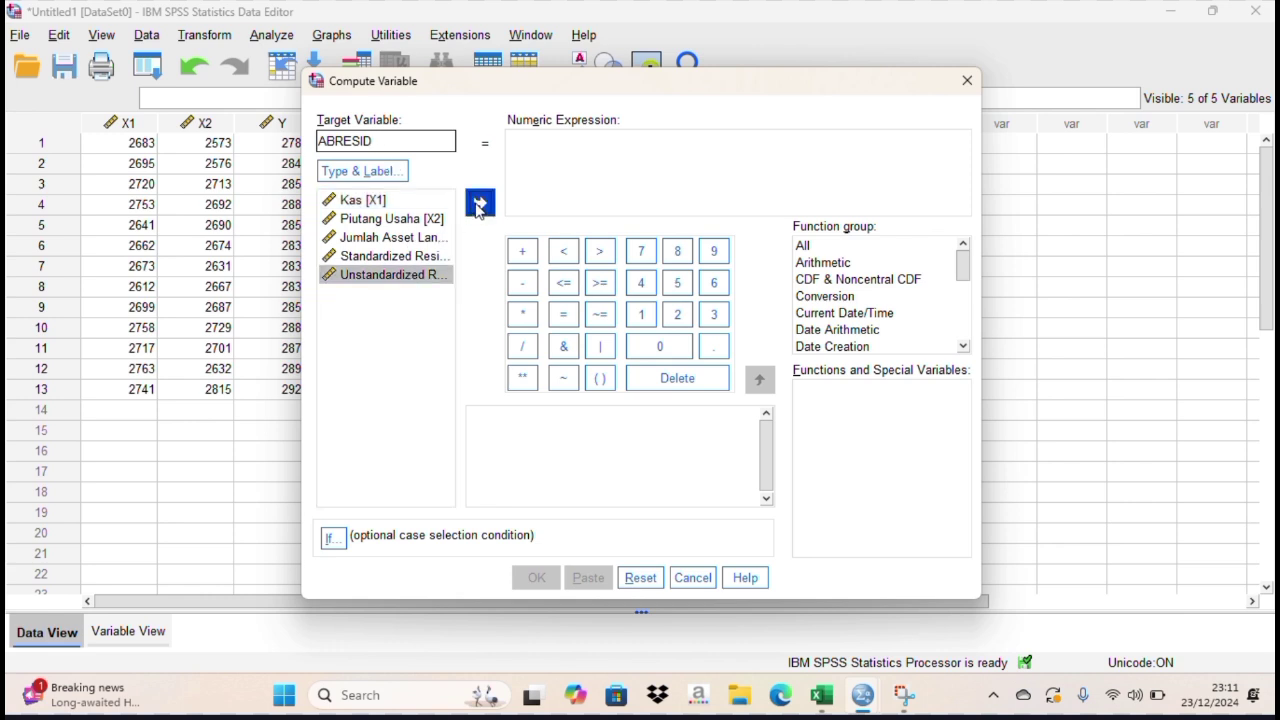
{"action": "left_click", "coordinate": [508, 141]}
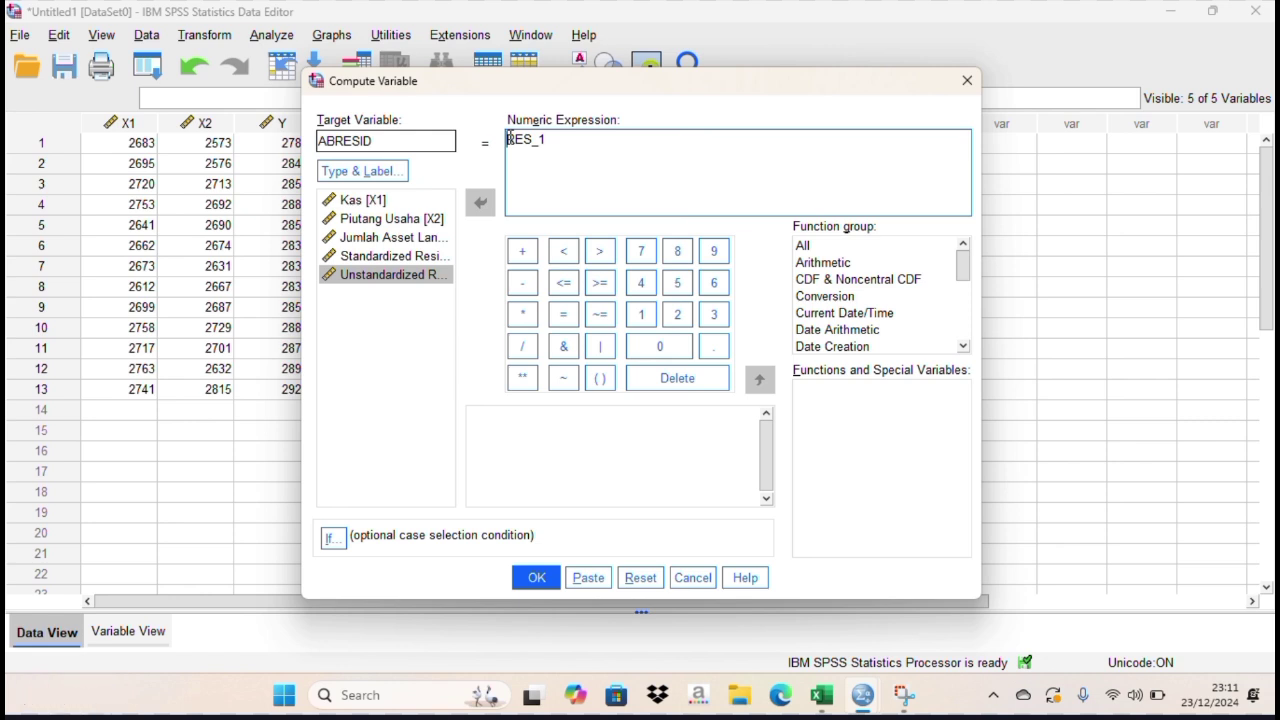
{"action": "type", "text": "ABS"}
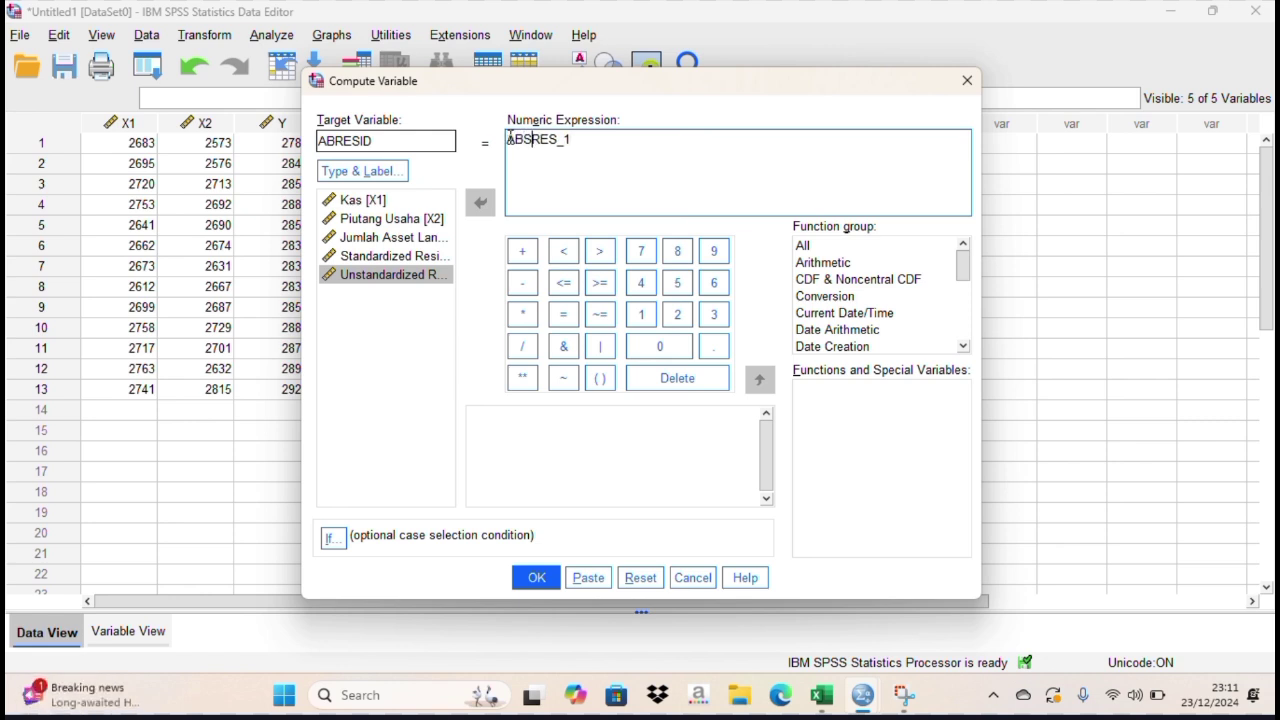
{"action": "type", "text": "("}
{"action": "left_click", "coordinate": [581, 141]}
{"action": "type", "text": ")"}
{"action": "left_click", "coordinate": [847, 245]}
{"action": "left_click", "coordinate": [819, 492]}
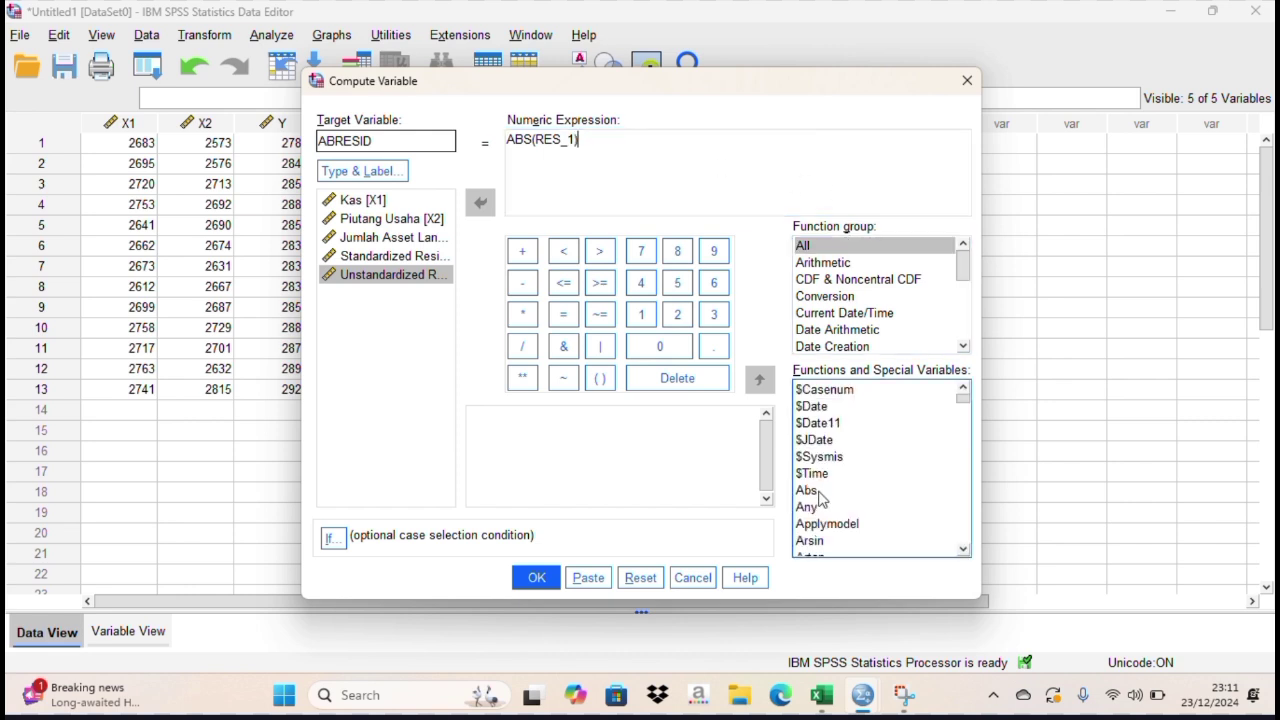
{"action": "left_click", "coordinate": [819, 492]}
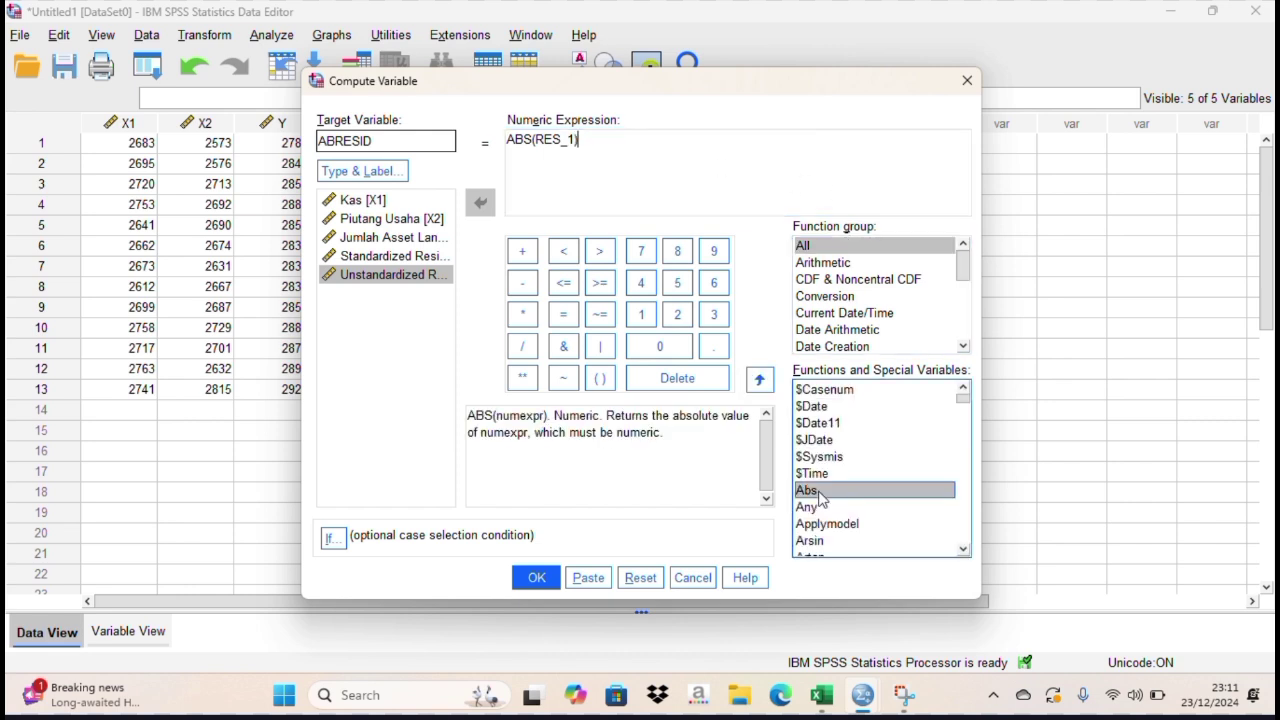
{"action": "left_click", "coordinate": [537, 578]}
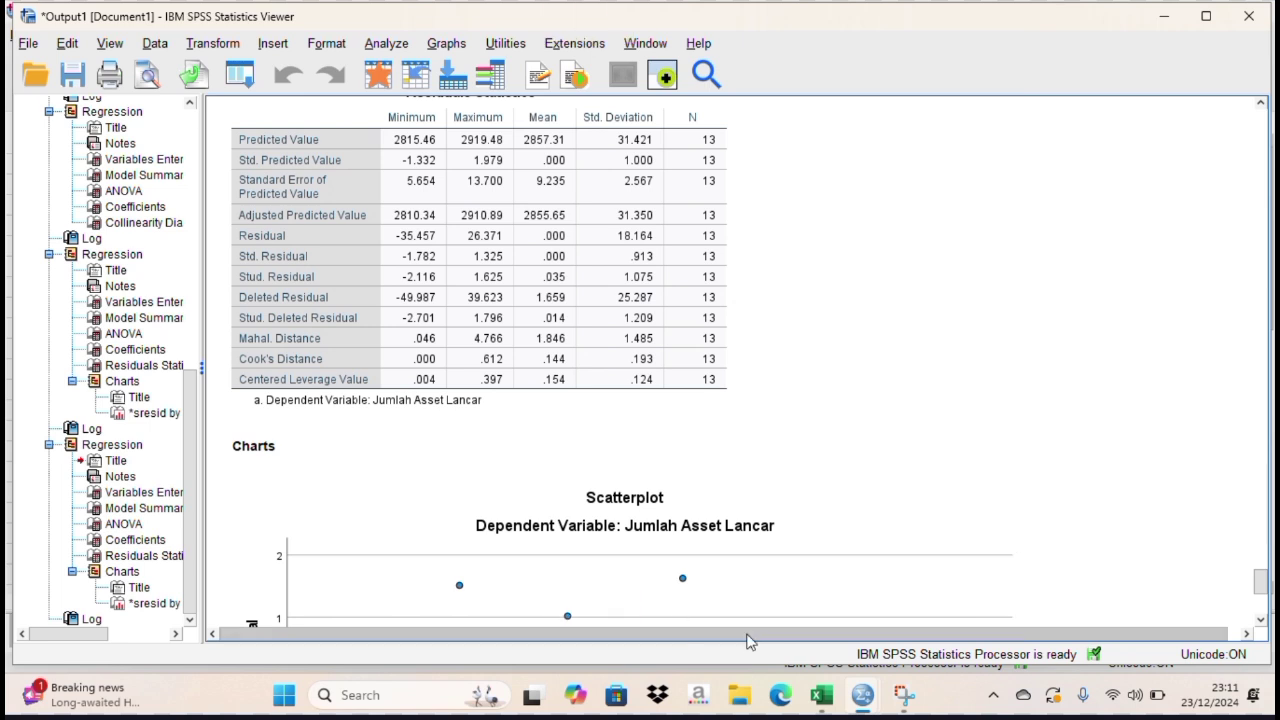
- Set up a linear regression from the dataset with ABRESID replacing Jumlah Asset Lancar [Y] as the dependent variable
{"action": "mouse_move", "coordinate": [866, 704]}
{"action": "left_click", "coordinate": [762, 590]}
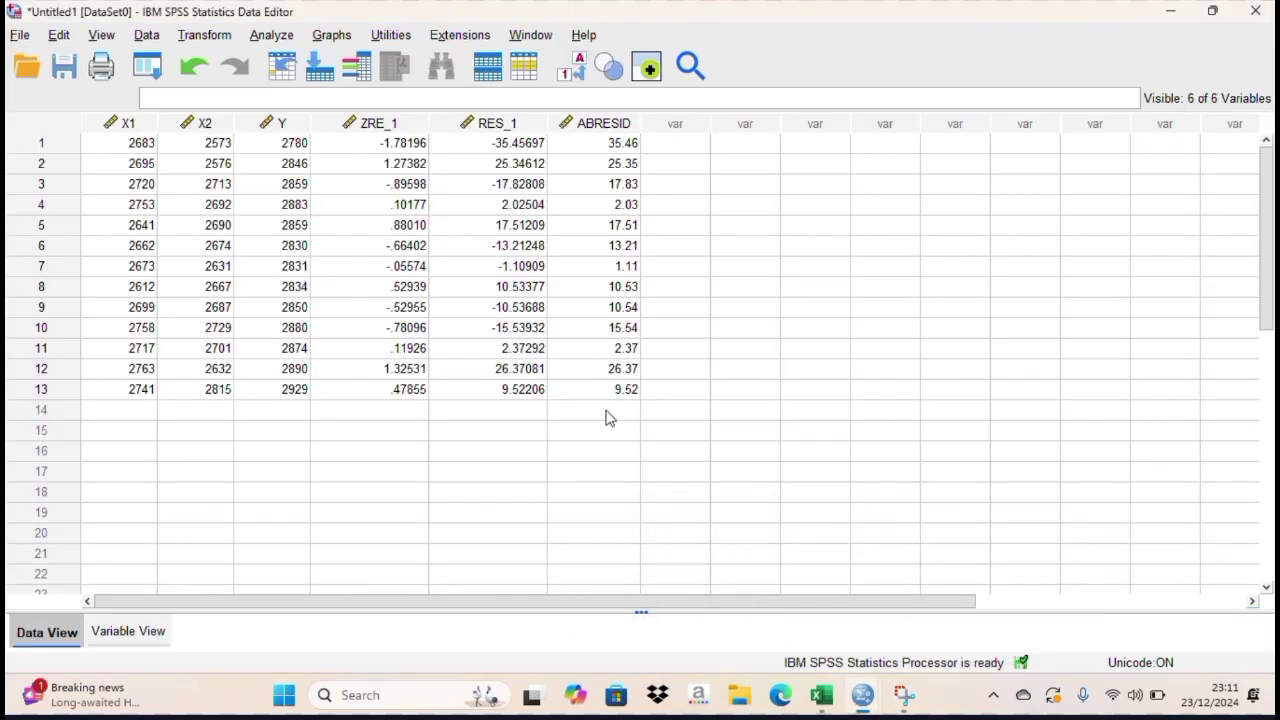
{"action": "left_click", "coordinate": [271, 35]}
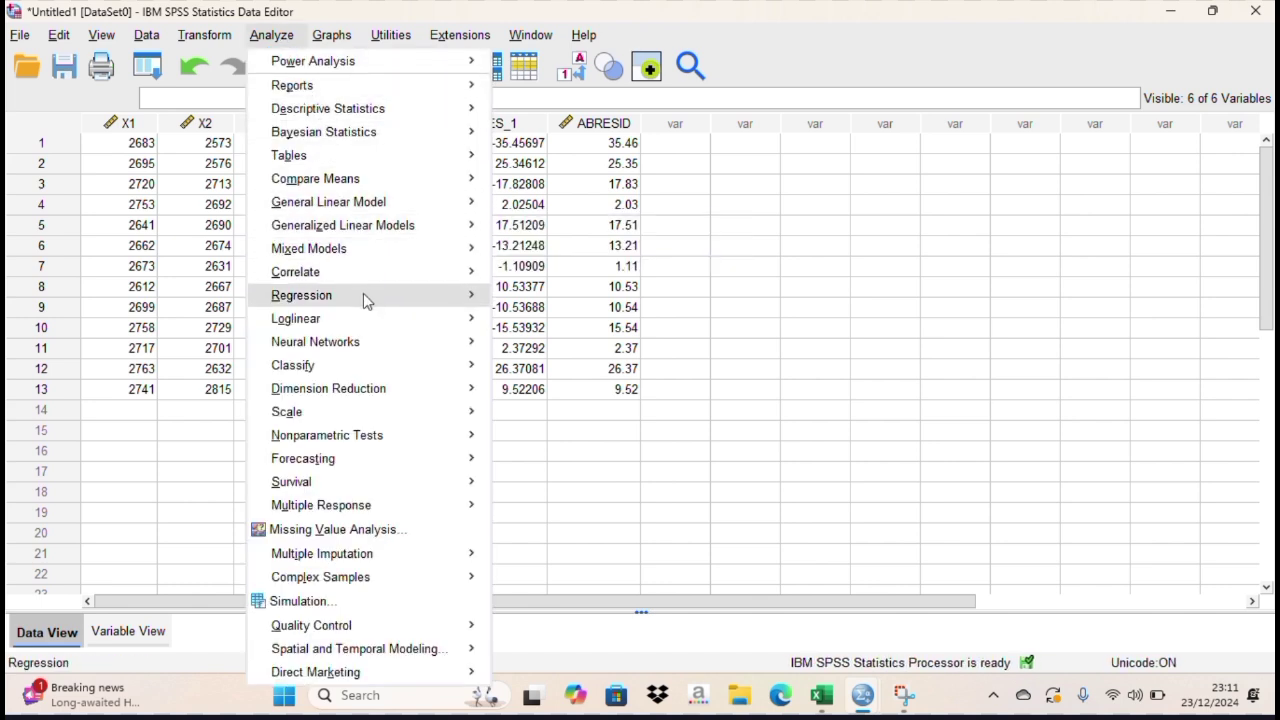
{"action": "mouse_move", "coordinate": [366, 294]}
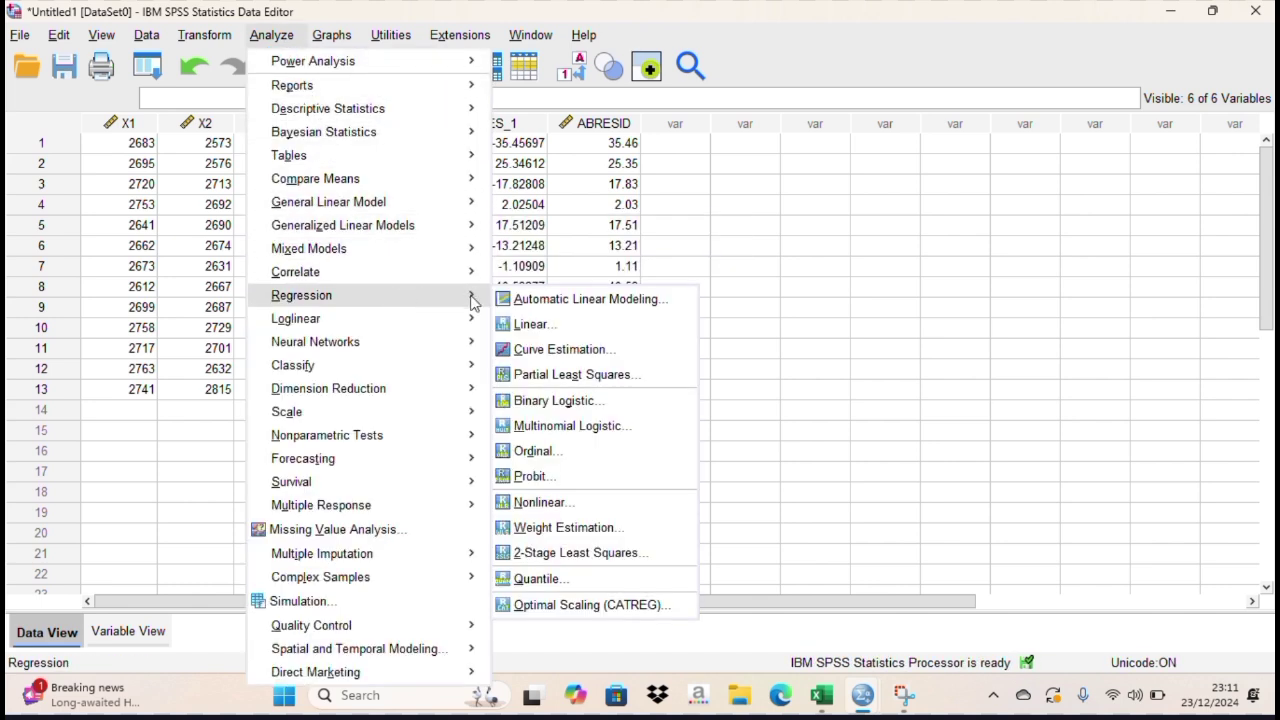
{"action": "left_click", "coordinate": [517, 327]}
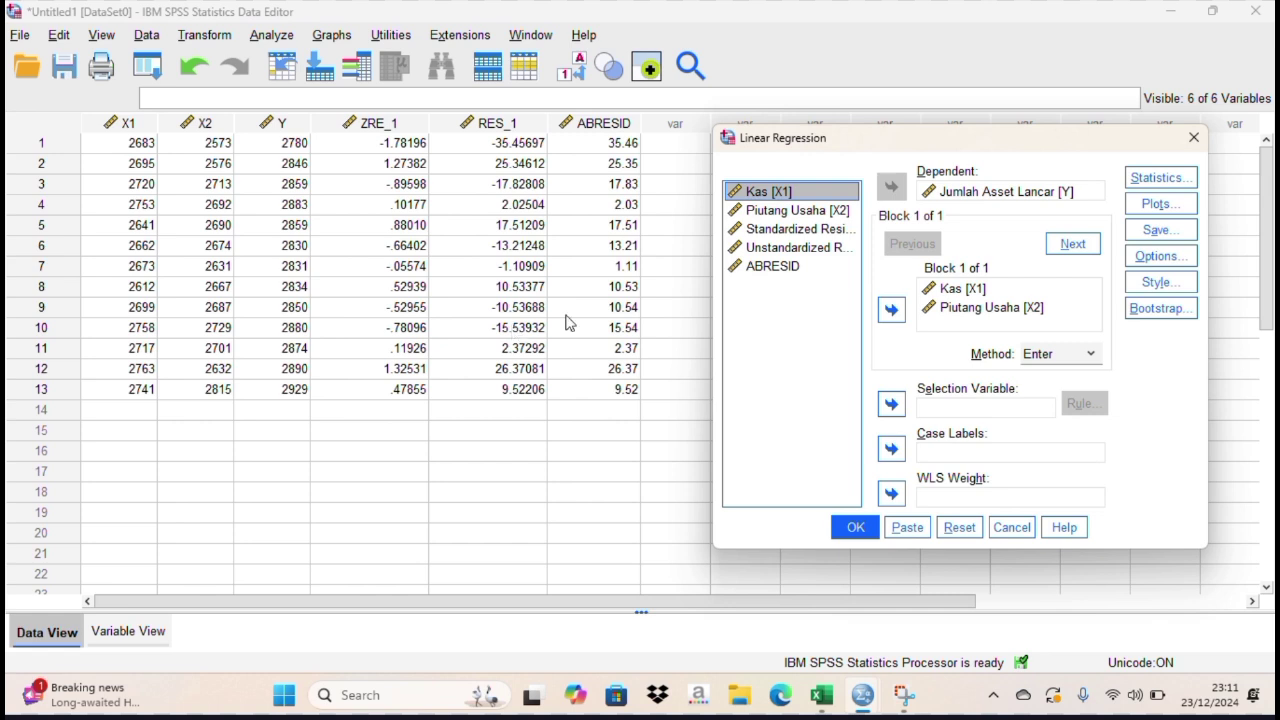
{"action": "left_click", "coordinate": [930, 193]}
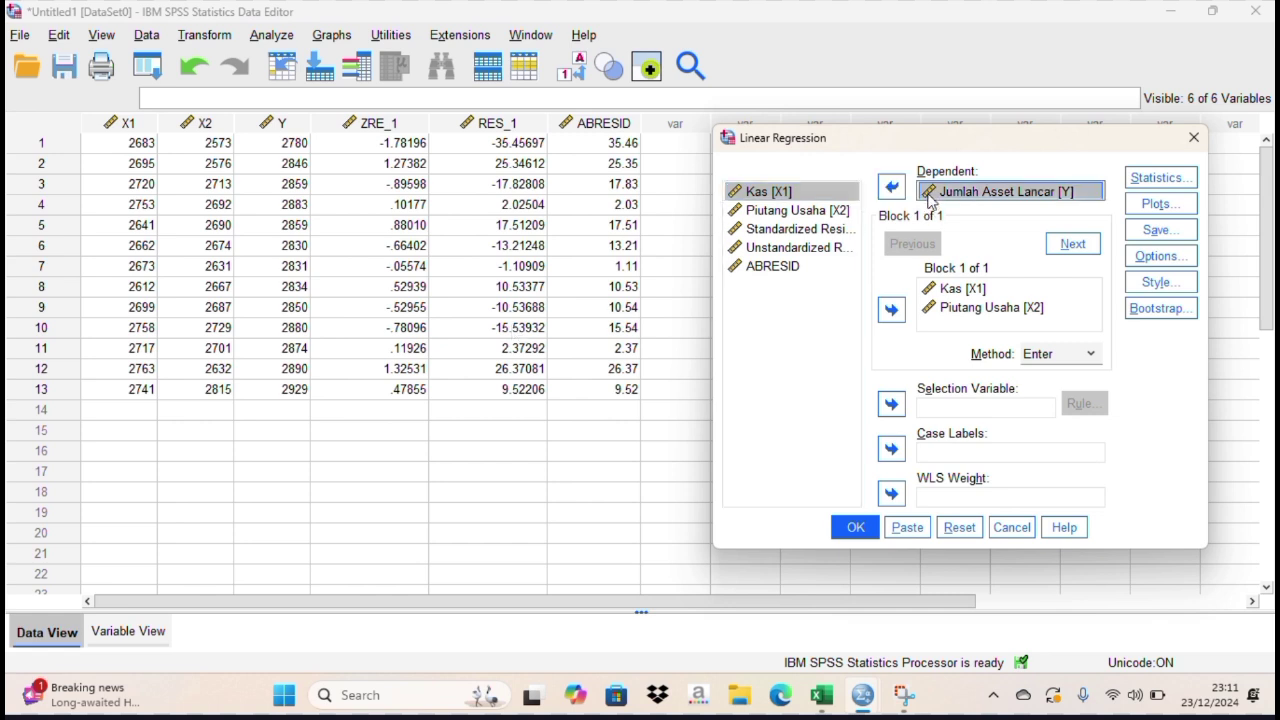
{"action": "left_click", "coordinate": [892, 188]}
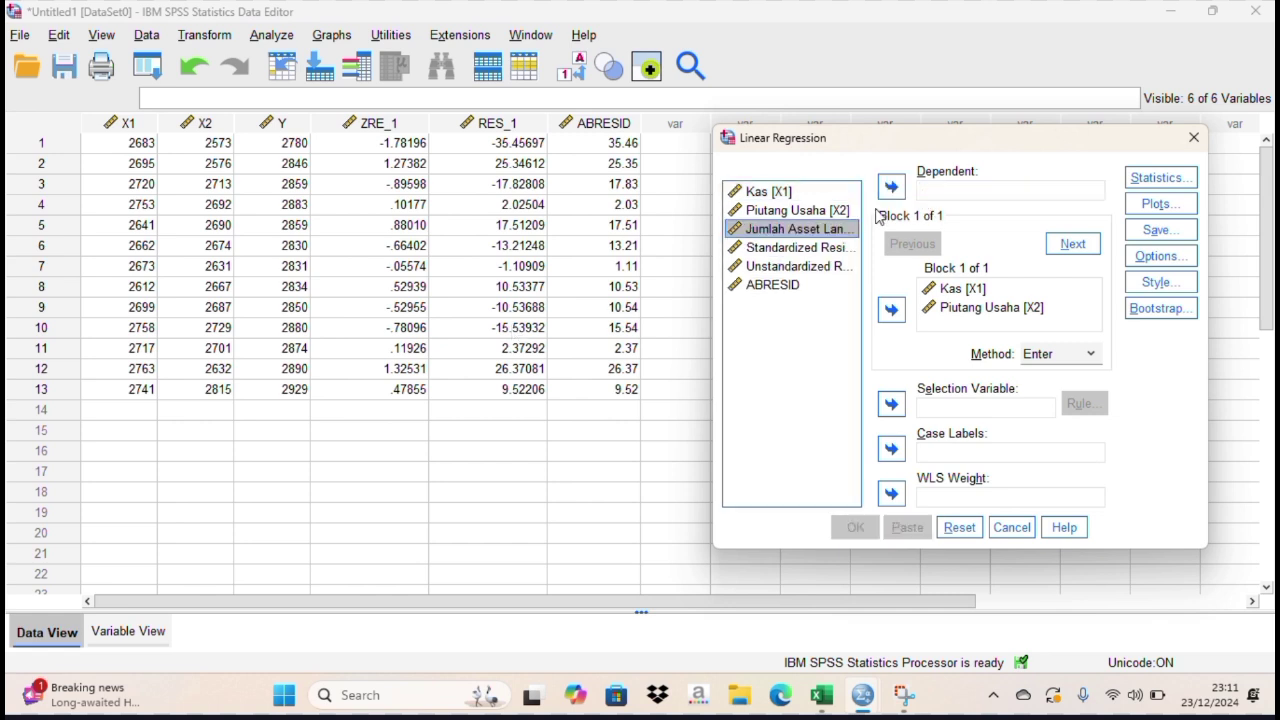
{"action": "left_click", "coordinate": [827, 289]}
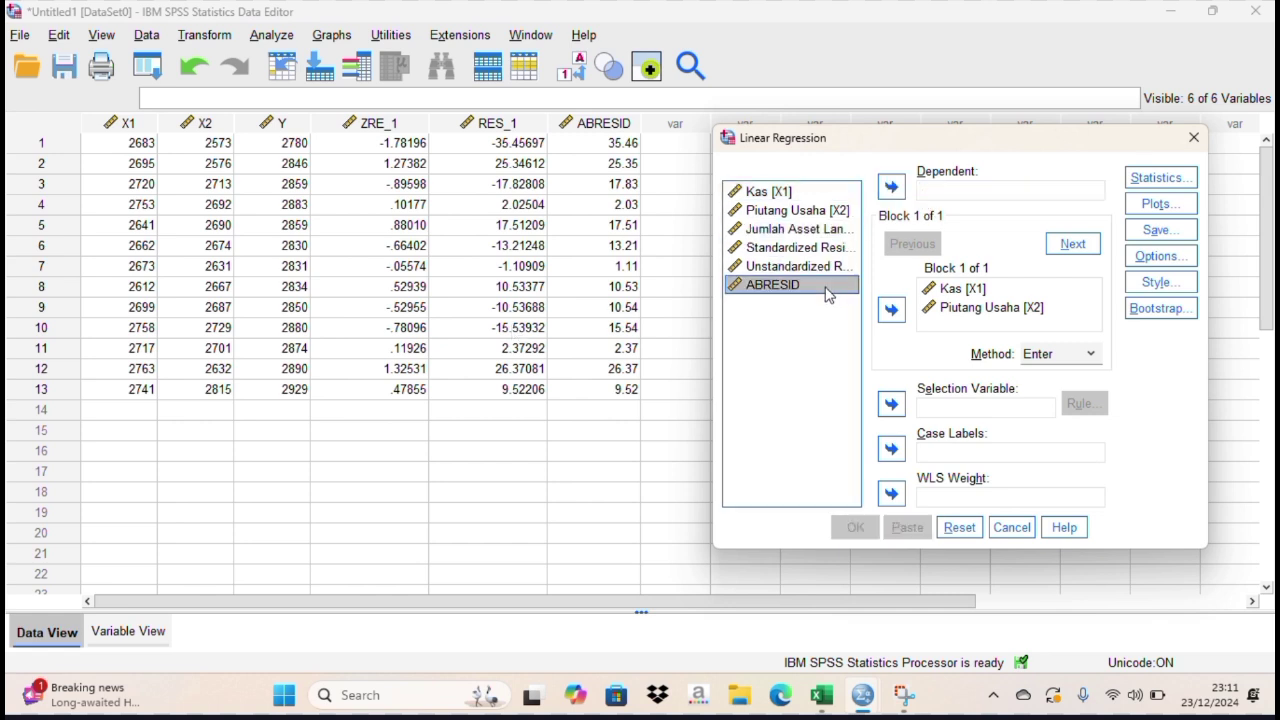
{"action": "left_click", "coordinate": [888, 190]}
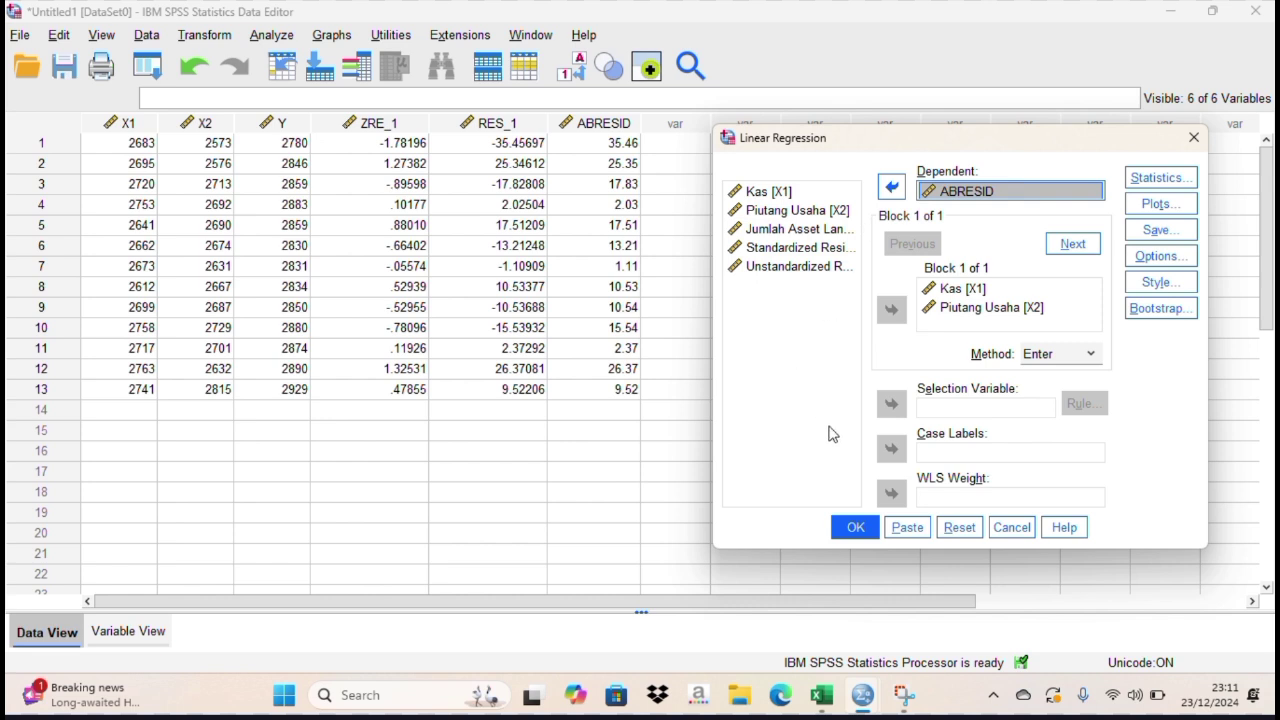
- Run the regression on ABRESID and view its output down to the coefficients table
{"action": "left_click", "coordinate": [845, 528]}
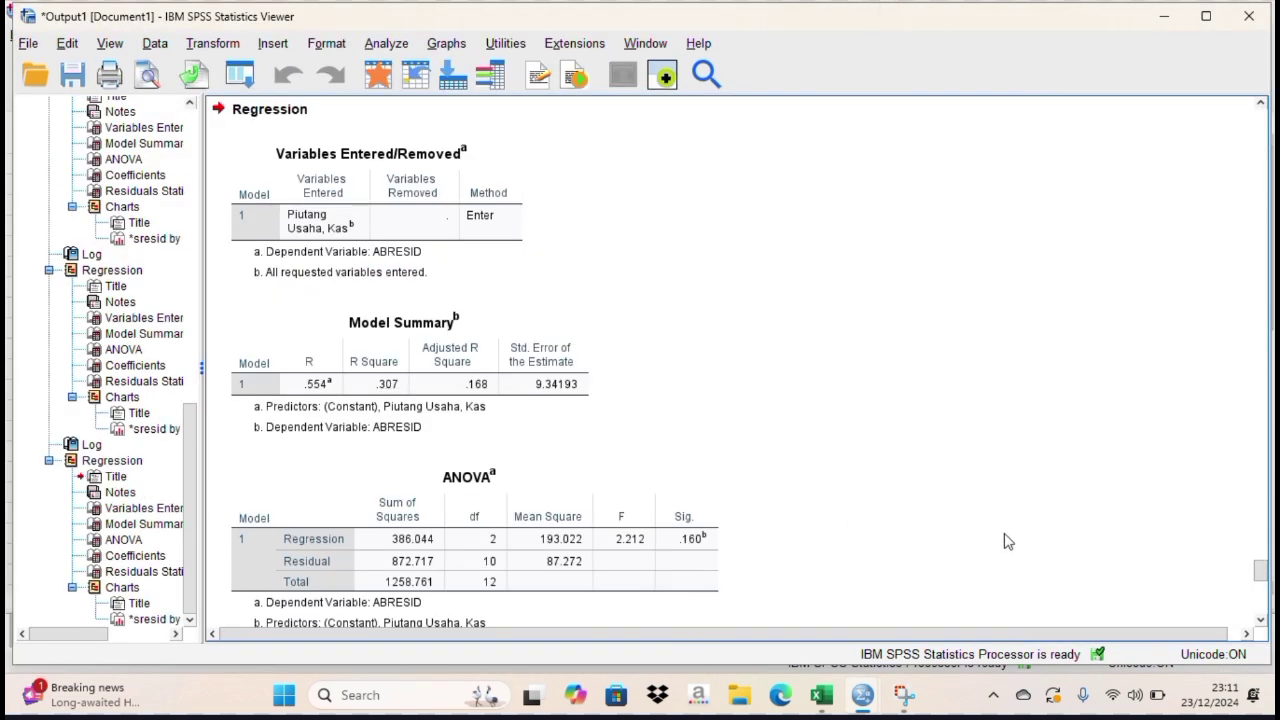
{"action": "left_click", "coordinate": [1260, 622]}
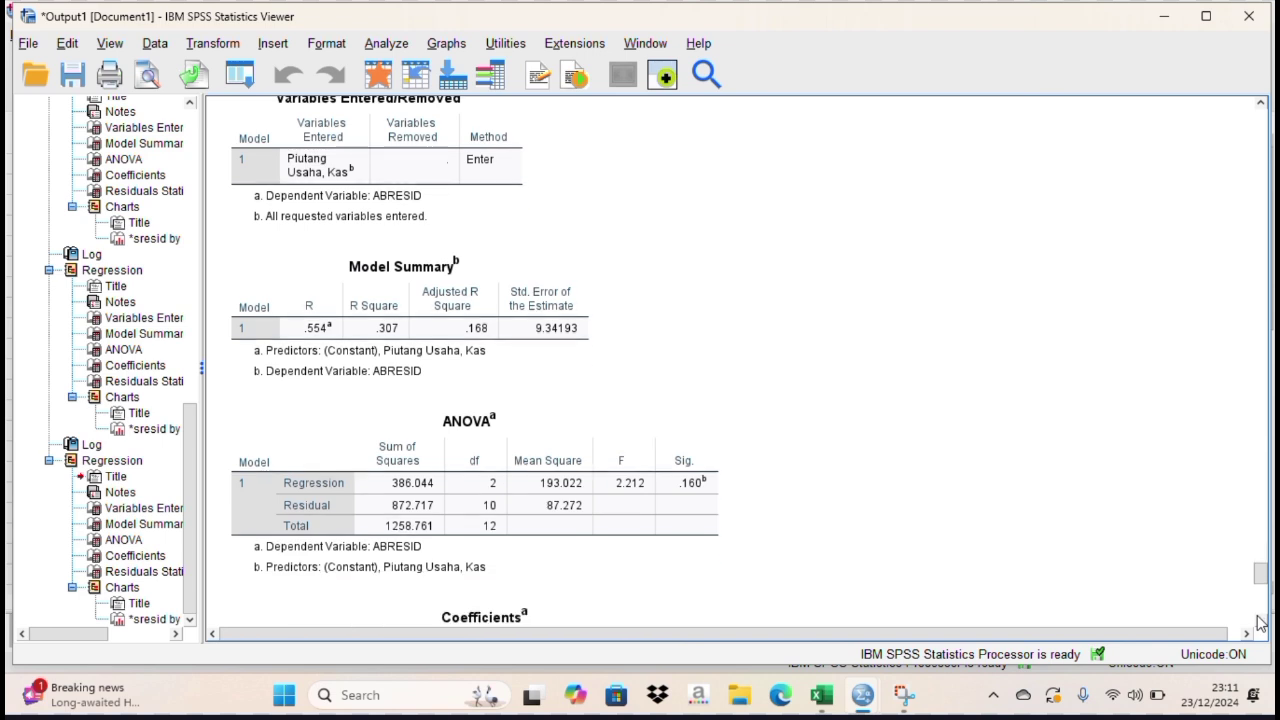
{"action": "scroll", "coordinate": [1260, 622], "scroll_direction": "down", "scroll_amount": 3}
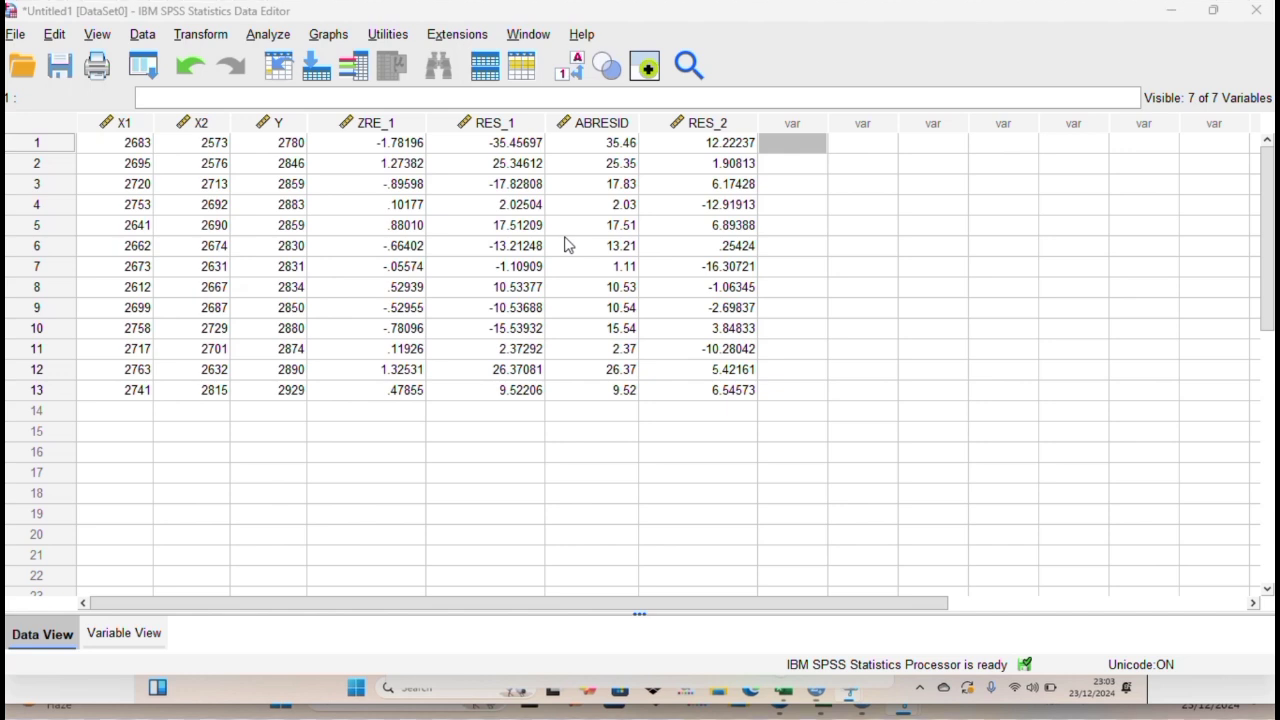
- Set up a linear regression with Kas [X1] and Piutang Usaha [X2] as independent variables and Jumlah Asset Lancar [Y] as the dependent variable
{"action": "left_click", "coordinate": [268, 34]}
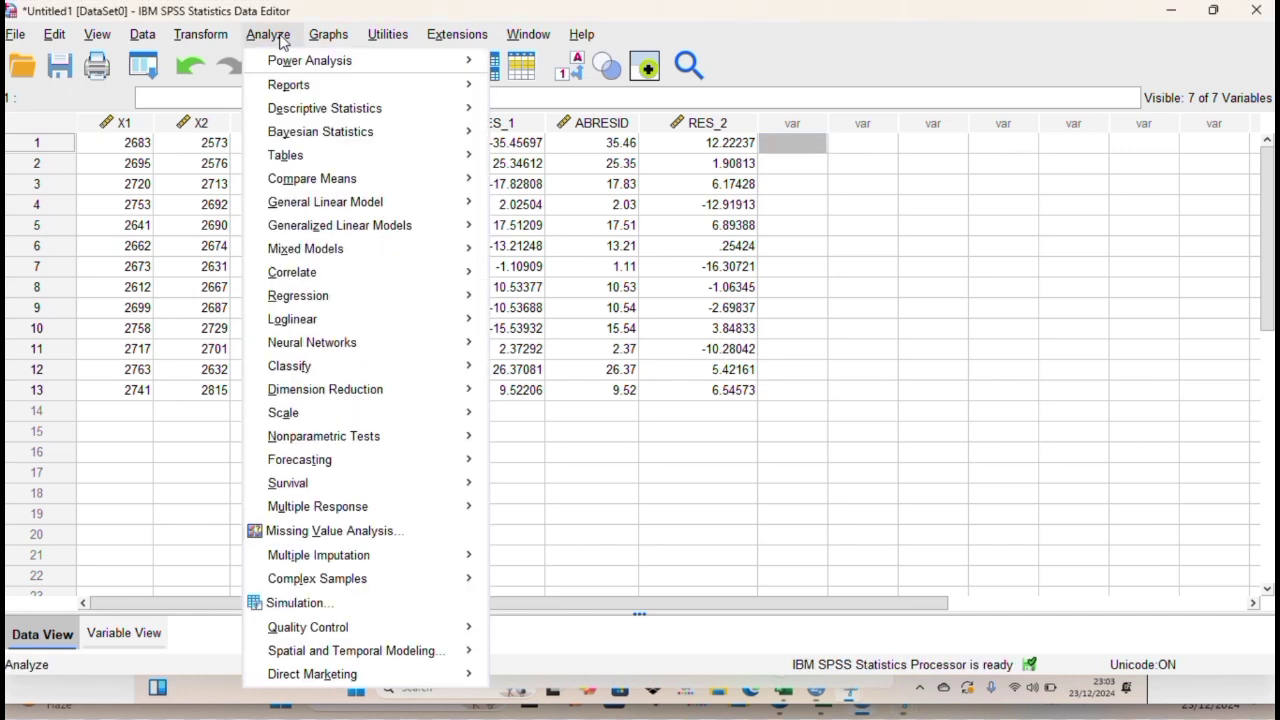
{"action": "mouse_move", "coordinate": [388, 300]}
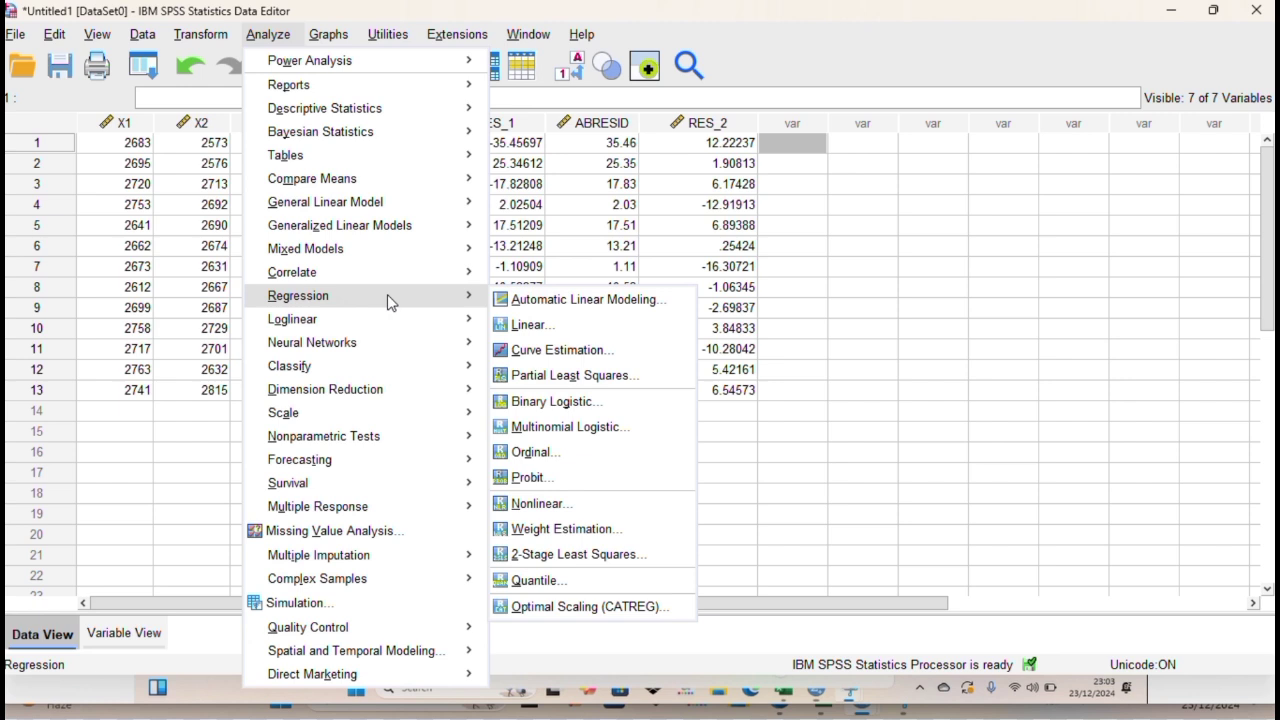
{"action": "left_click", "coordinate": [519, 327]}
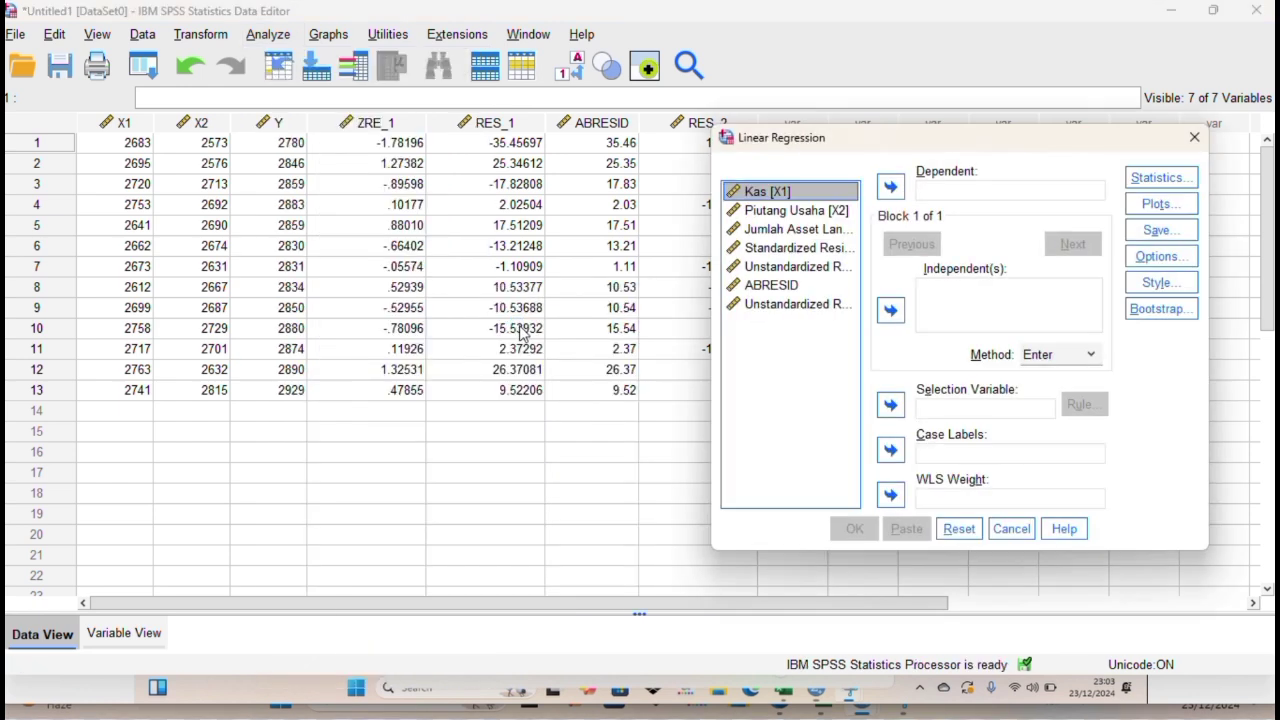
{"action": "left_click", "coordinate": [760, 209], "text": "shift"}
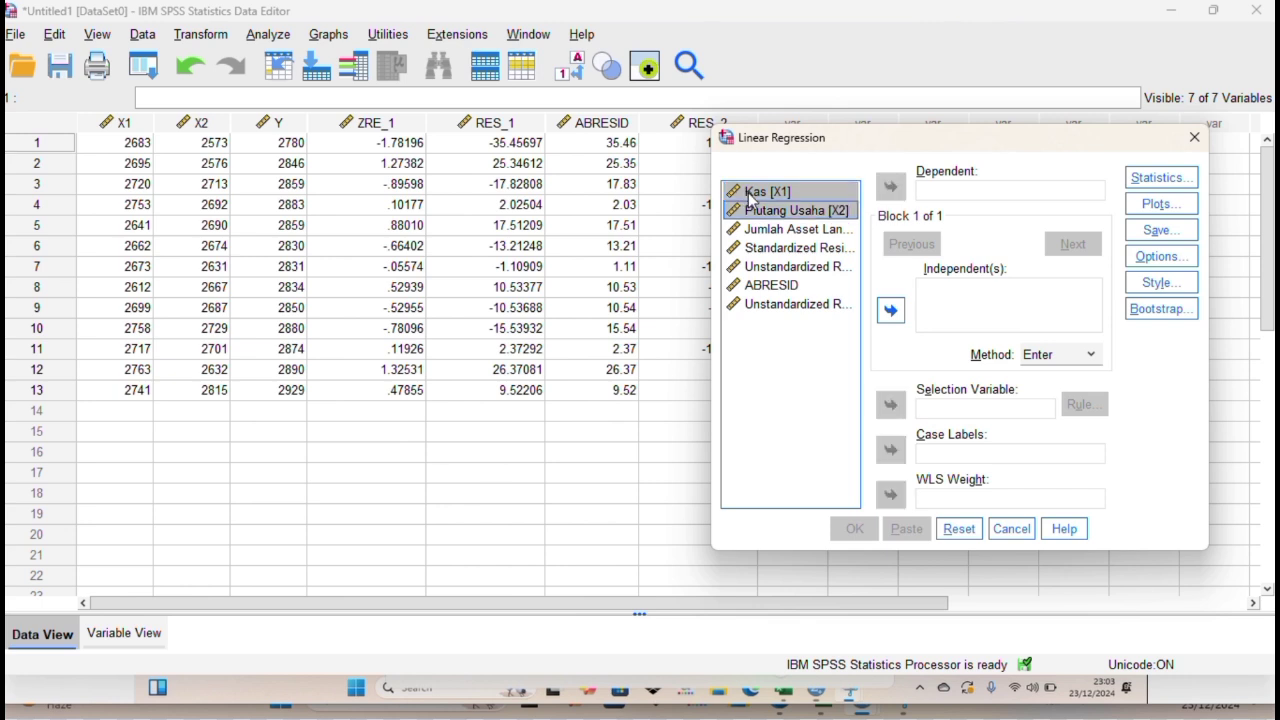
{"action": "left_click", "coordinate": [889, 311]}
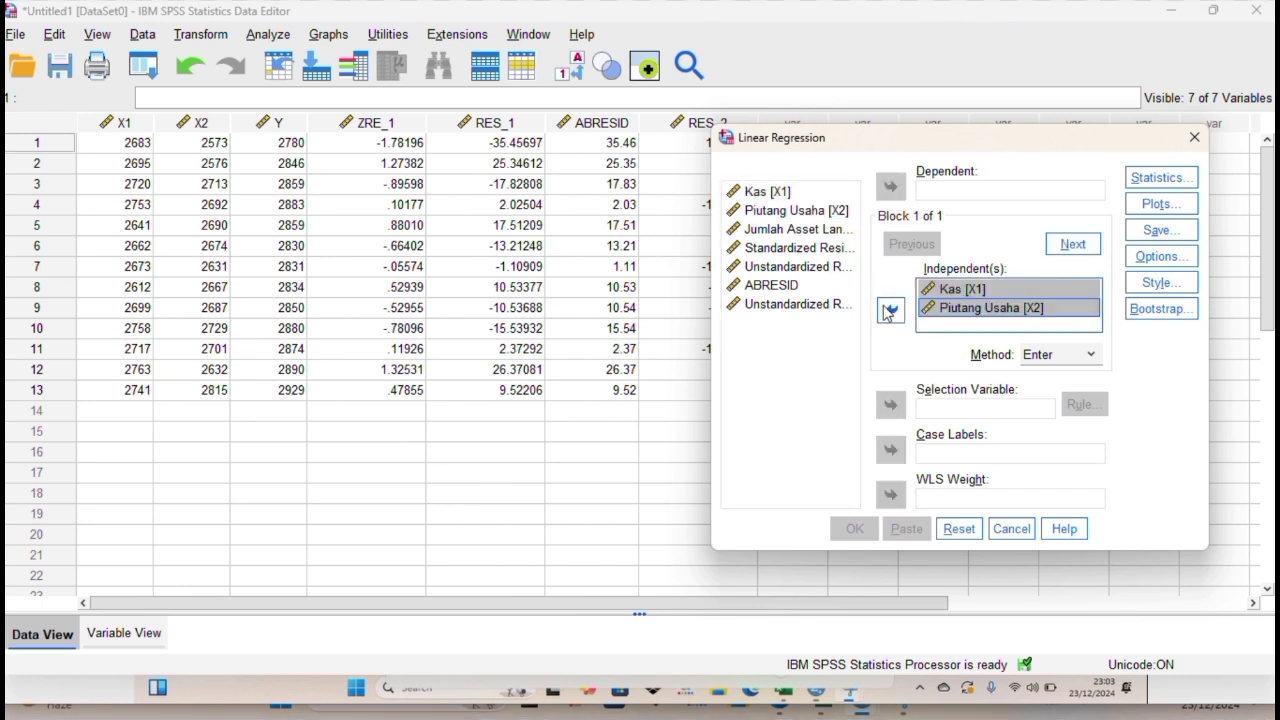
{"action": "left_click", "coordinate": [845, 229]}
{"action": "left_click", "coordinate": [889, 190]}
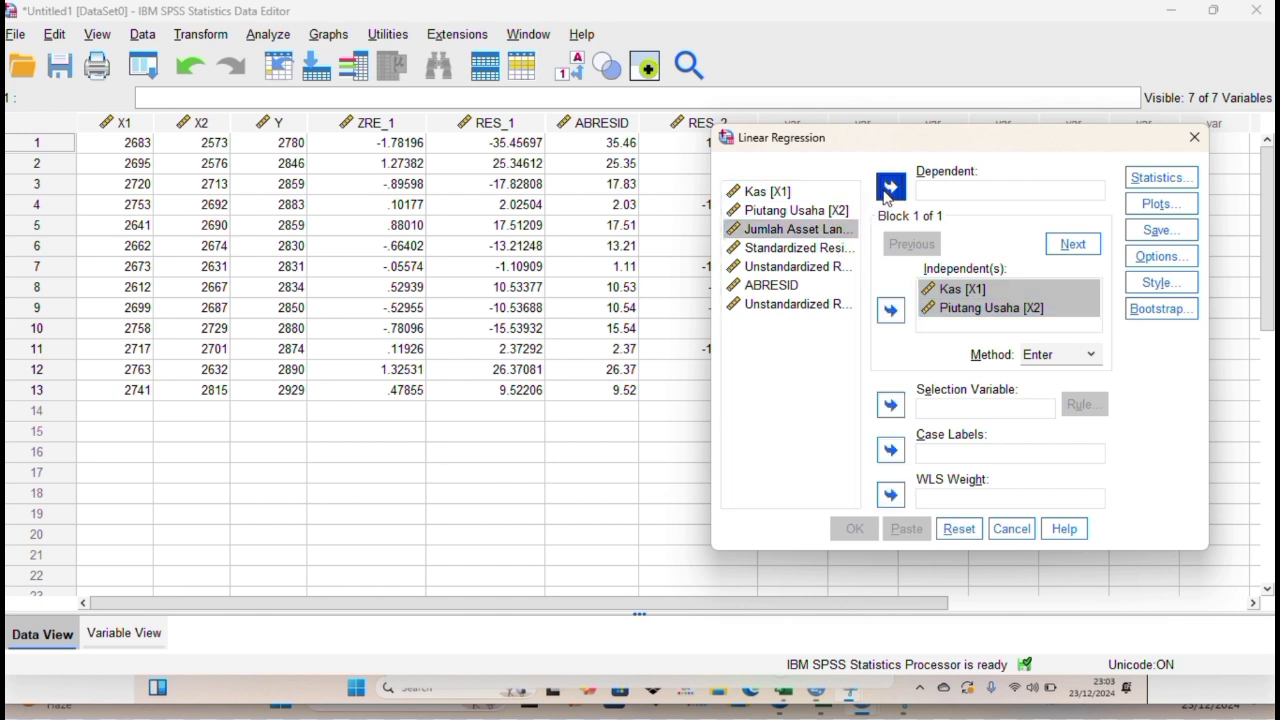
- Request the Durbin-Watson statistic for the residuals and run the regression
{"action": "left_click", "coordinate": [1141, 181]}
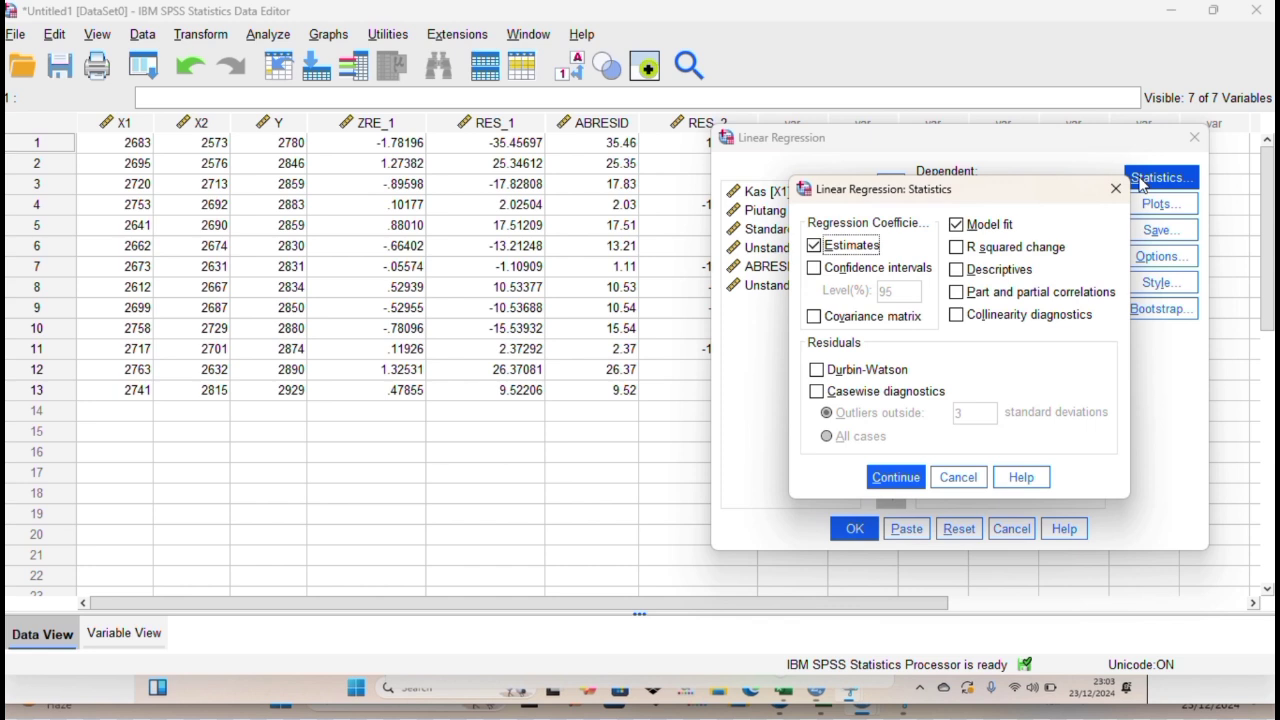
{"action": "left_click", "coordinate": [897, 376]}
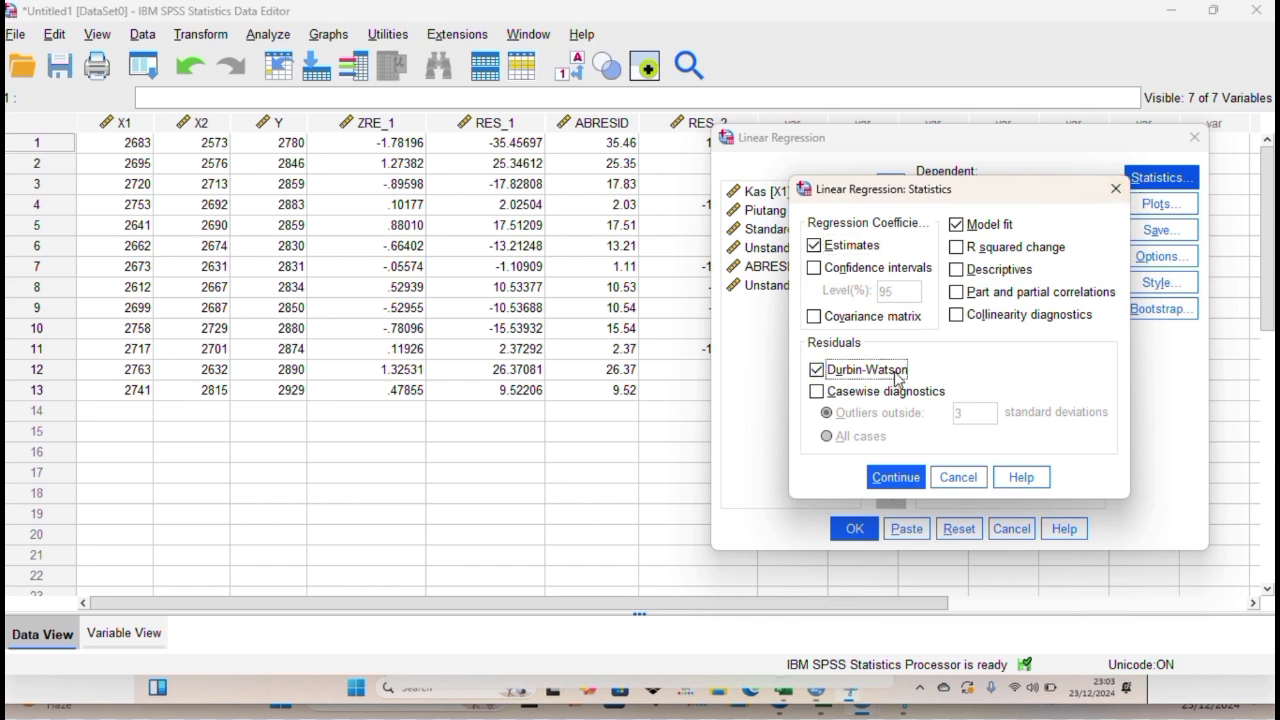
{"action": "left_click", "coordinate": [896, 479]}
{"action": "left_click", "coordinate": [856, 531]}
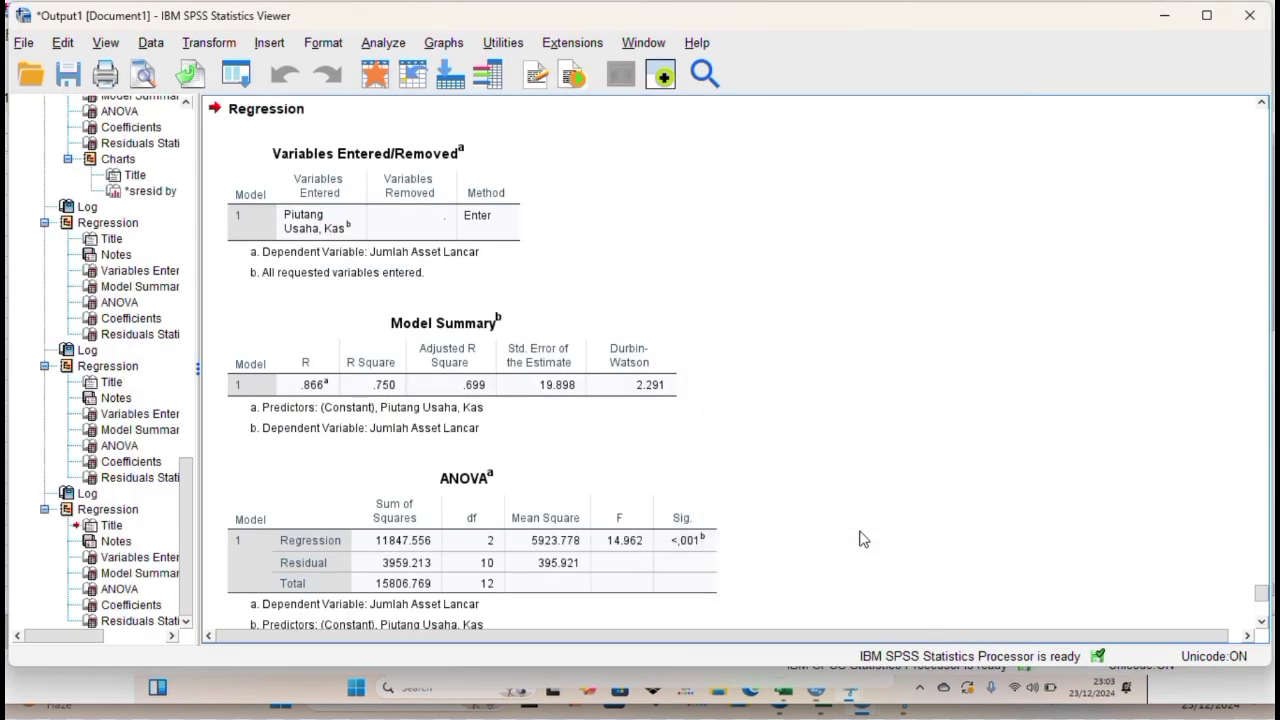
- Examine the Durbin-Watson value in the Model Summary and switch to Edge to consult the Tabel_Durbin-Watson[1].pdf table
{"action": "left_click", "coordinate": [652, 406]}
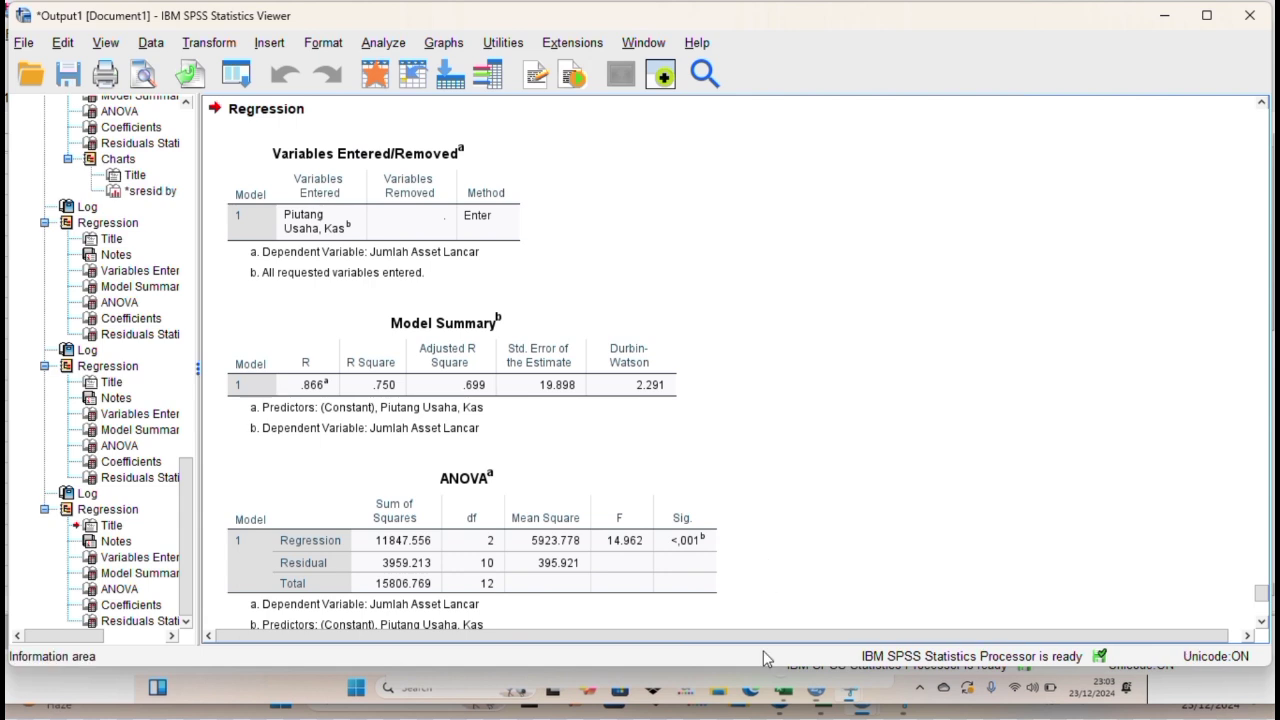
{"action": "mouse_move", "coordinate": [780, 708]}
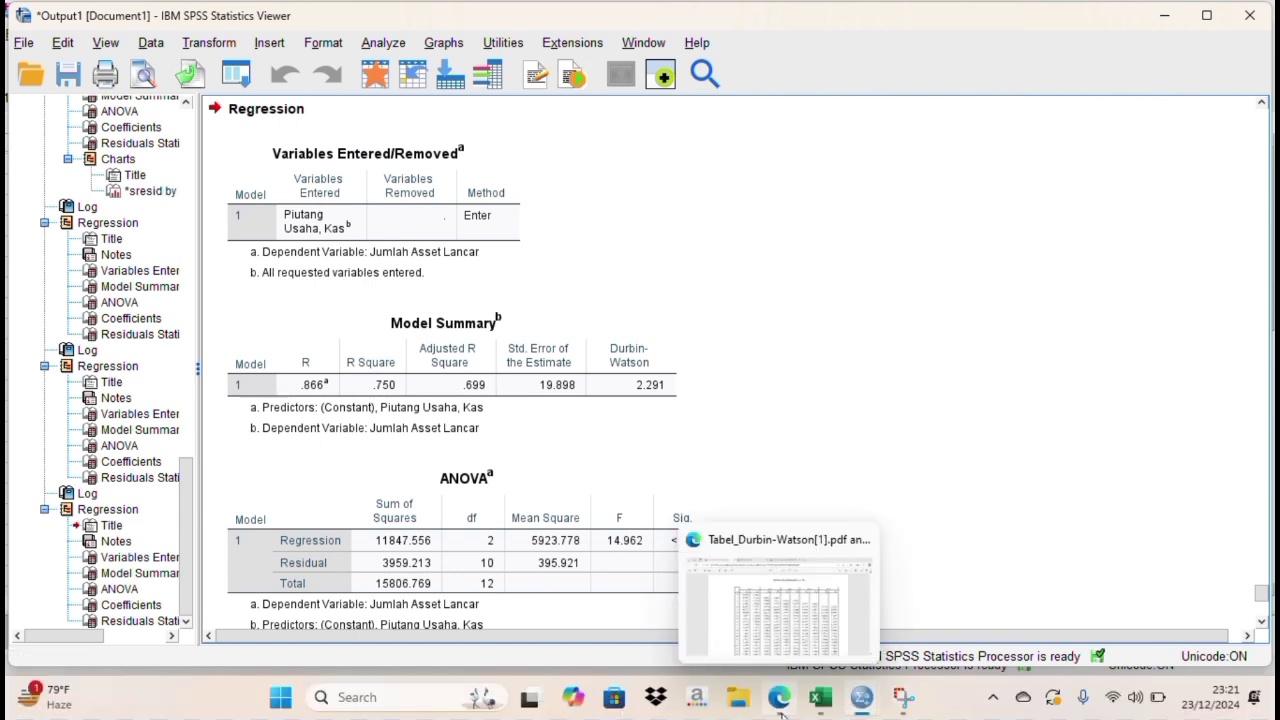
{"action": "left_click", "coordinate": [779, 615]}
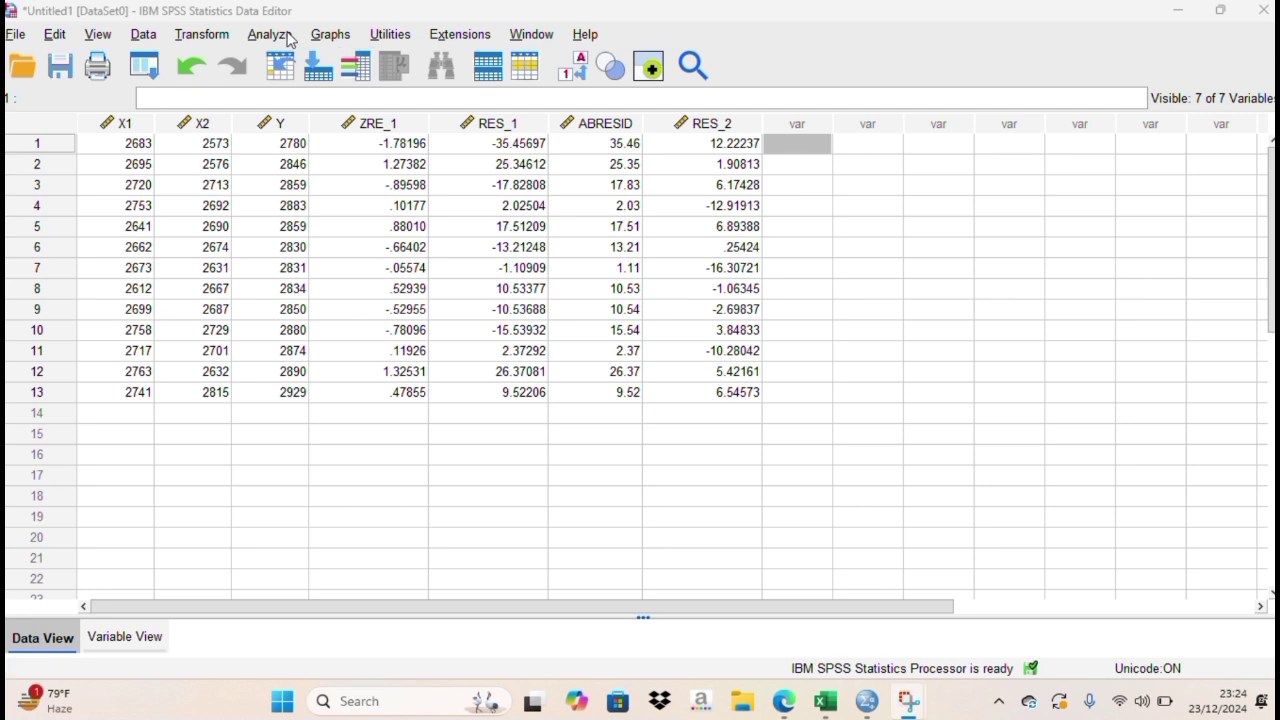
- Set up another linear regression from the dataset, regressing Jumlah Asset Lancar [Y] on Kas [X1] and Piutang Usaha [X2]
{"action": "left_click", "coordinate": [289, 38]}
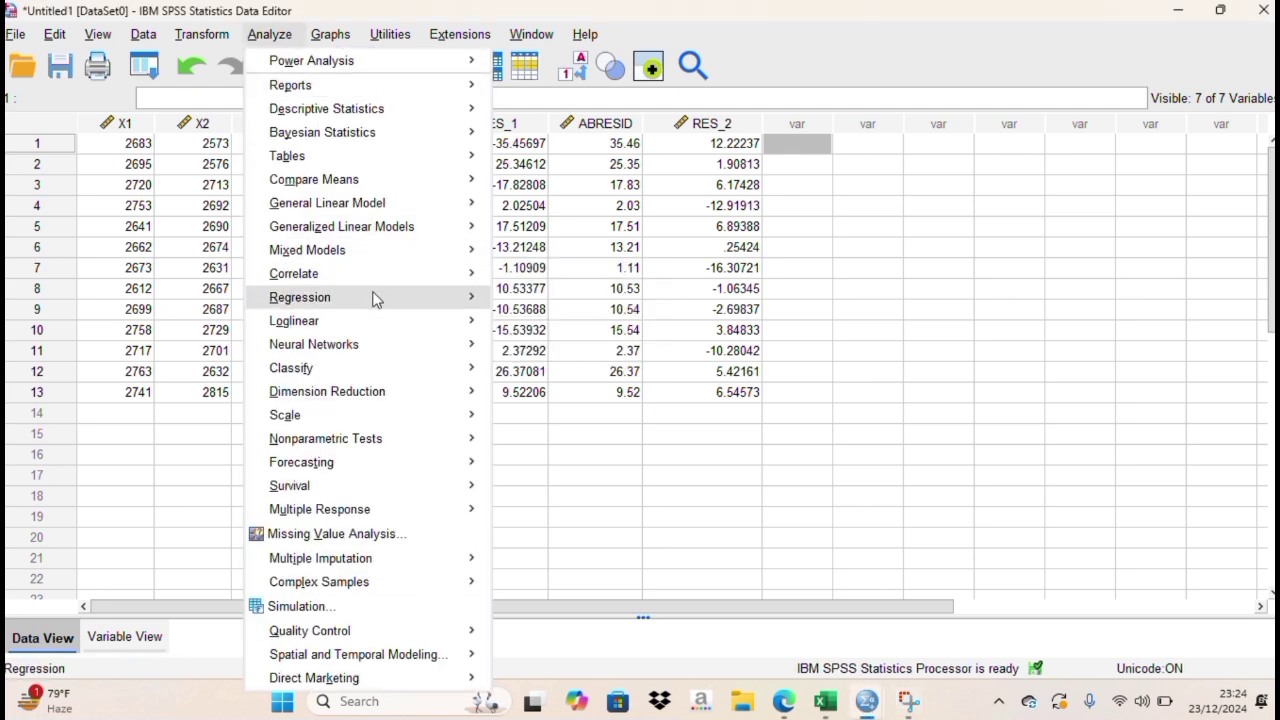
{"action": "mouse_move", "coordinate": [375, 300]}
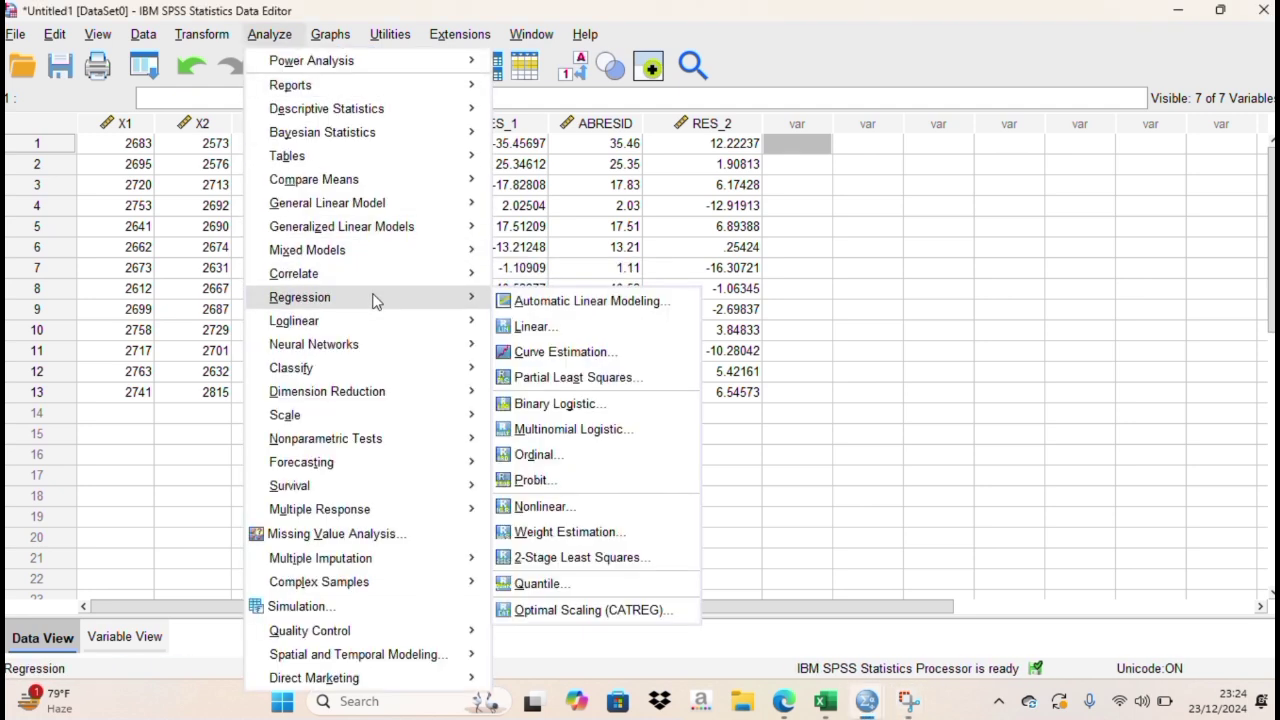
{"action": "left_click", "coordinate": [533, 327]}
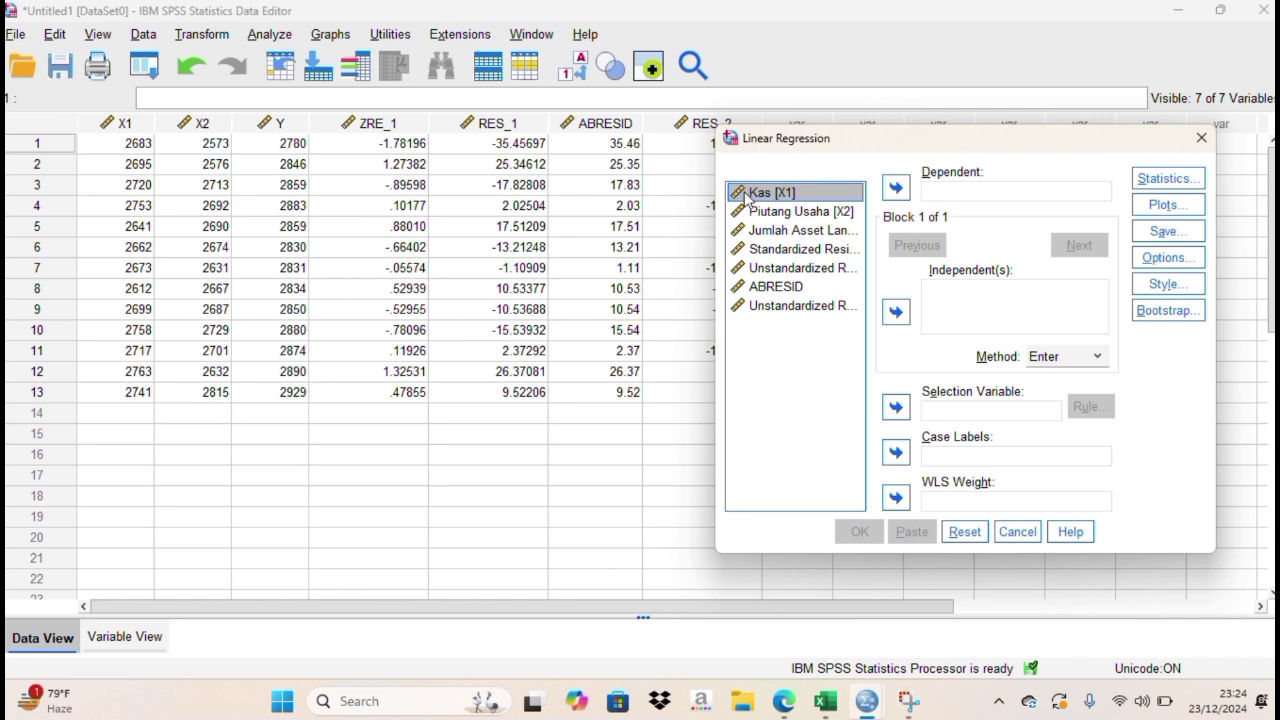
{"action": "key", "text": "shift+Down"}
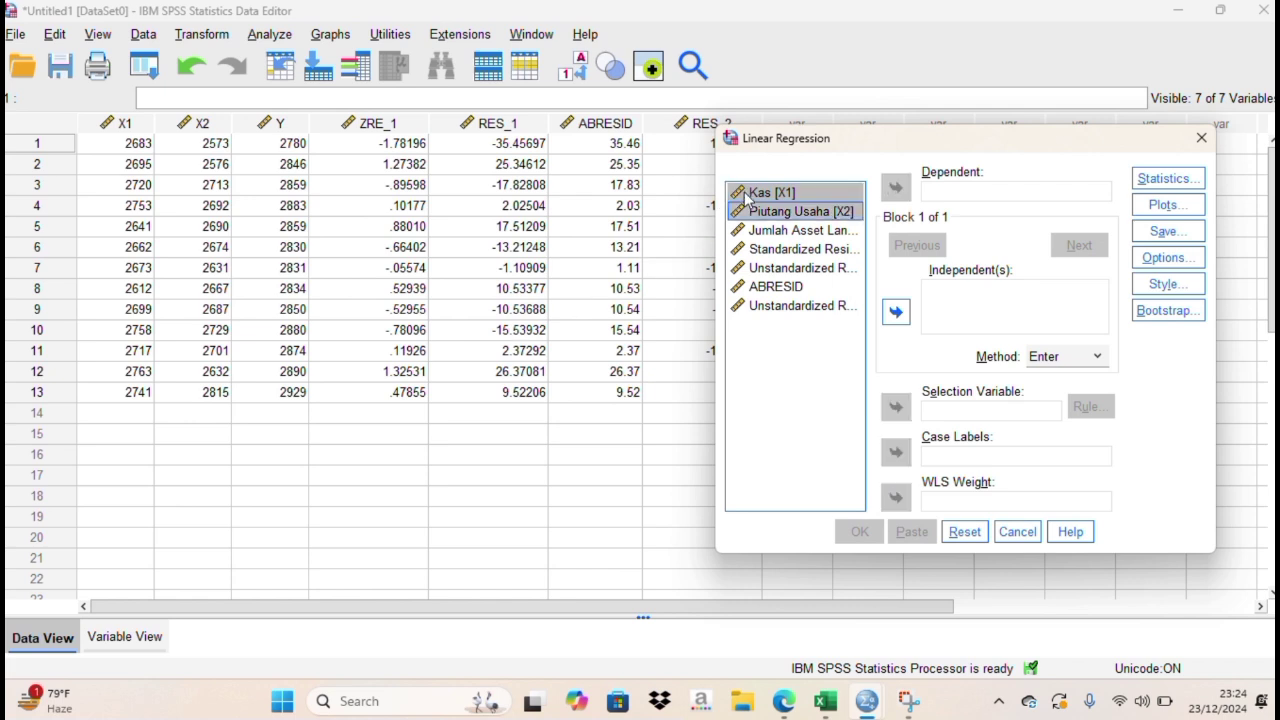
{"action": "left_click", "coordinate": [895, 312]}
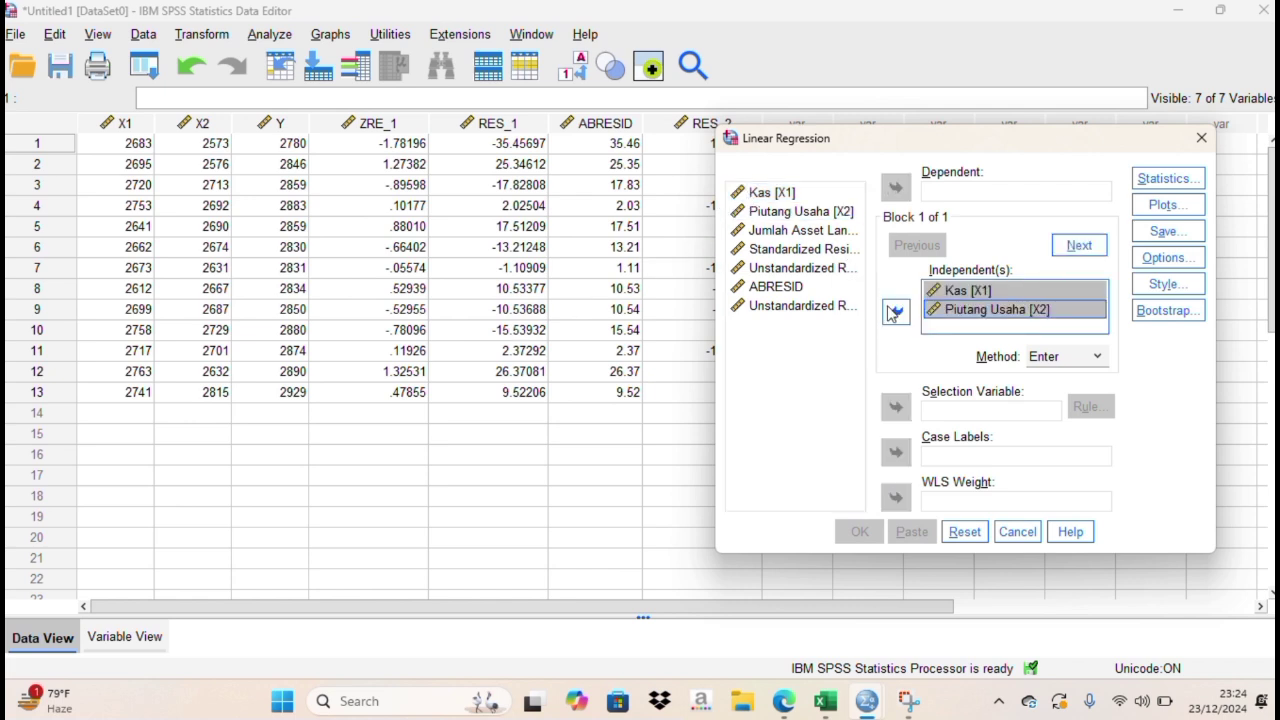
{"action": "left_click", "coordinate": [848, 232]}
{"action": "left_click", "coordinate": [898, 192]}
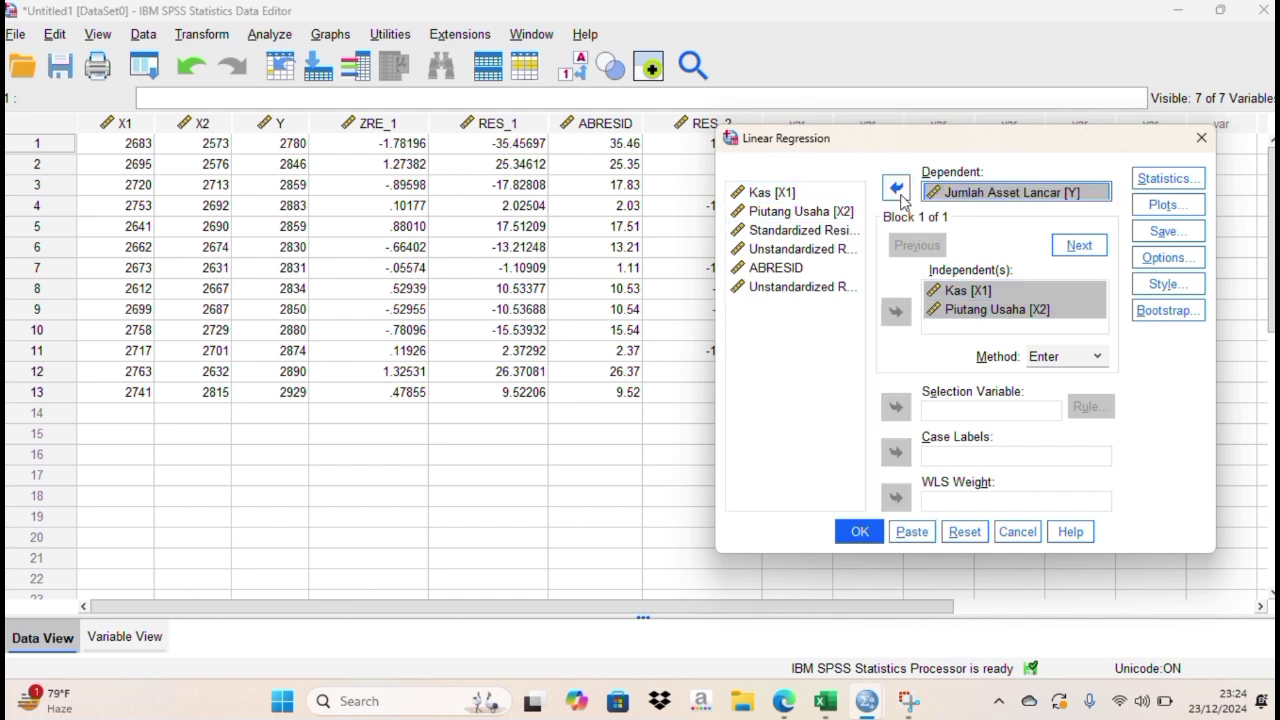
- Request the R squared change statistic, run the regression and view its output down to the coefficients table
{"action": "left_click", "coordinate": [1162, 182]}
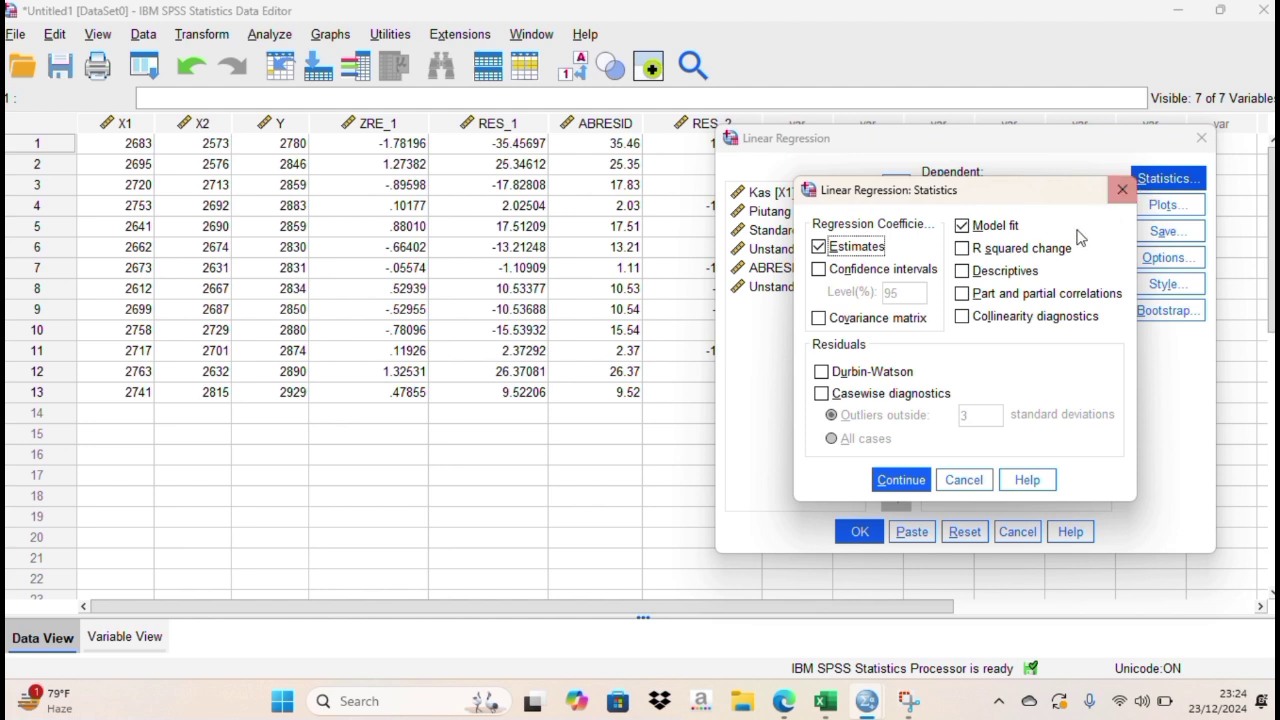
{"action": "left_click", "coordinate": [1019, 254]}
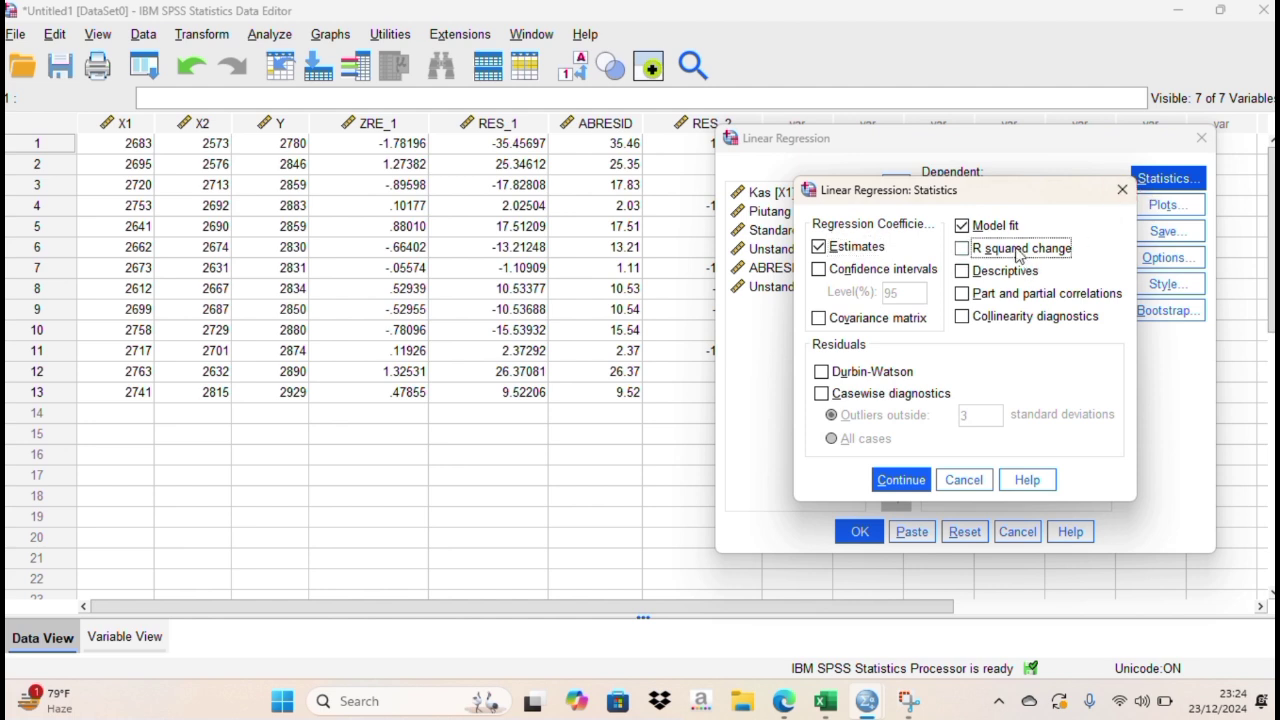
{"action": "left_click", "coordinate": [906, 480]}
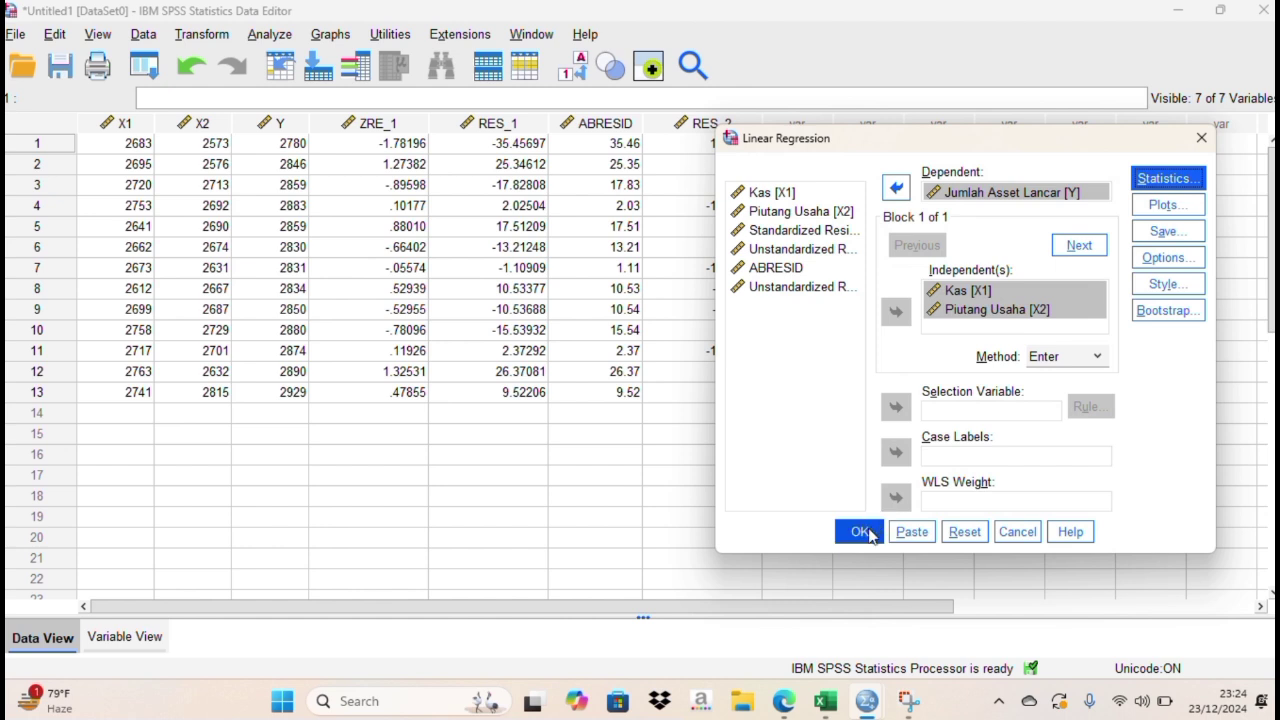
{"action": "left_click", "coordinate": [864, 532]}
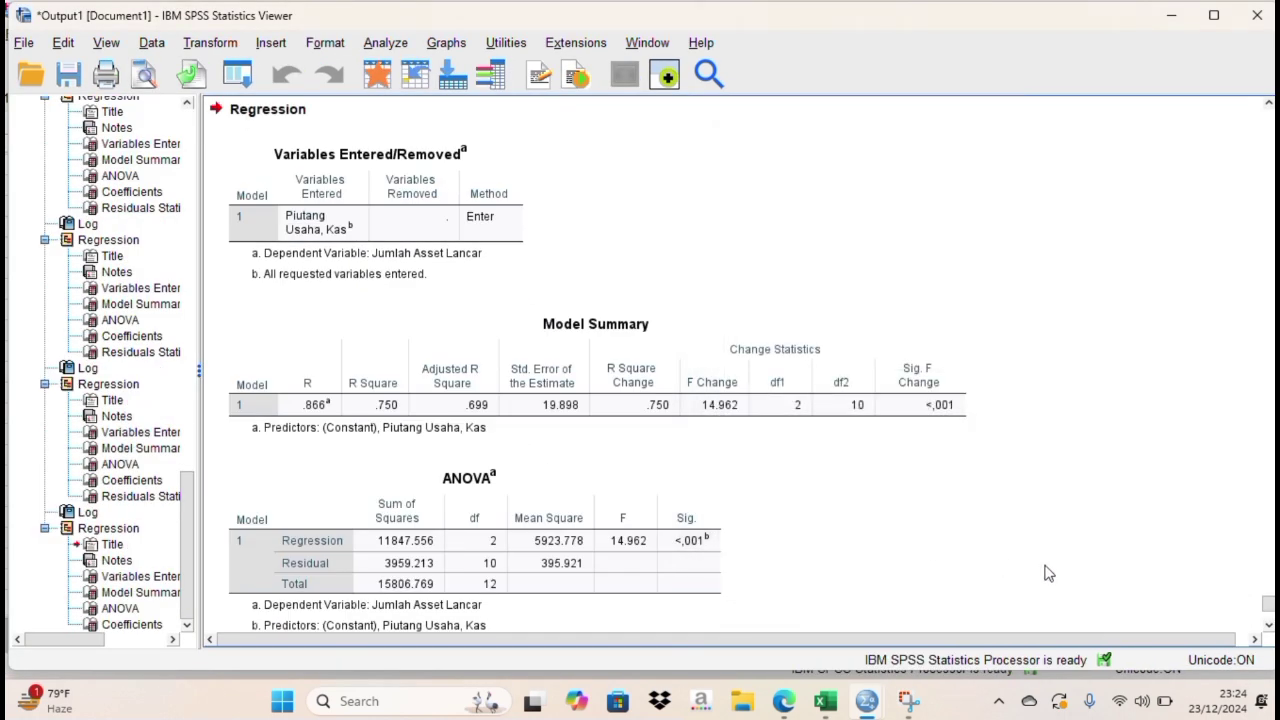
{"action": "scroll", "coordinate": [1268, 628], "scroll_direction": "down", "scroll_amount": 5}
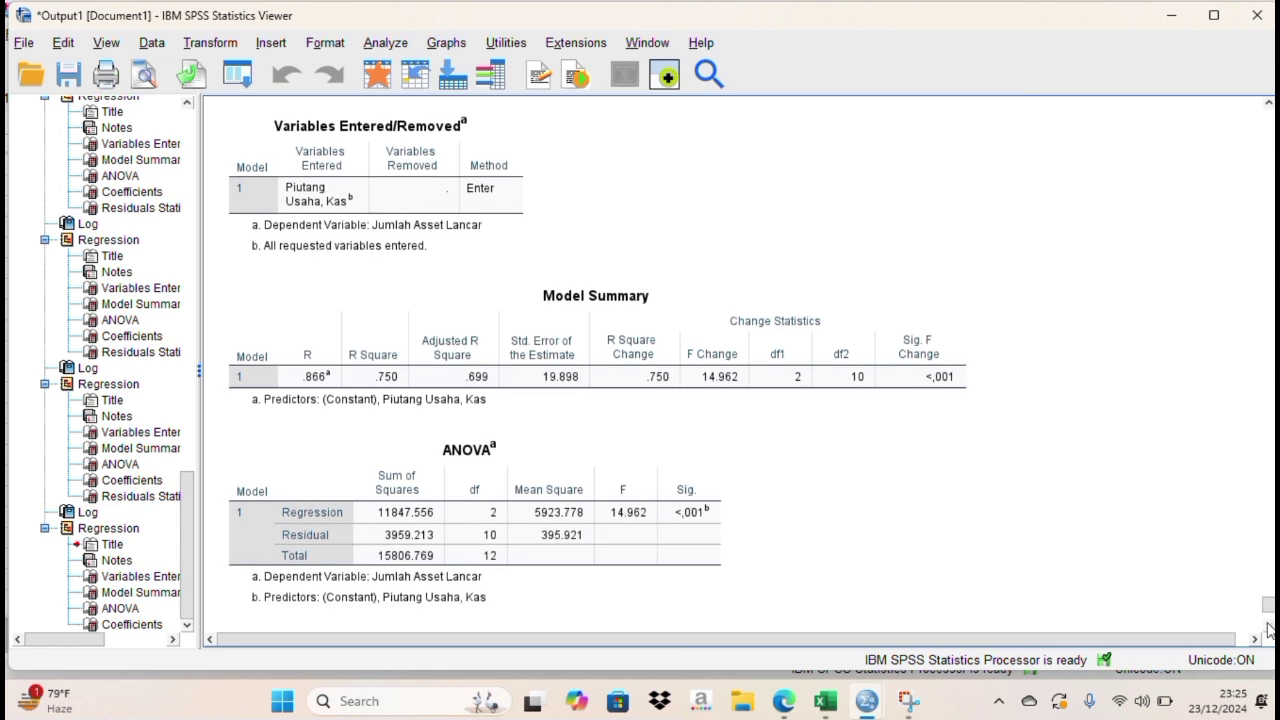
{"action": "scroll", "coordinate": [1268, 628], "scroll_direction": "down", "scroll_amount": 3}
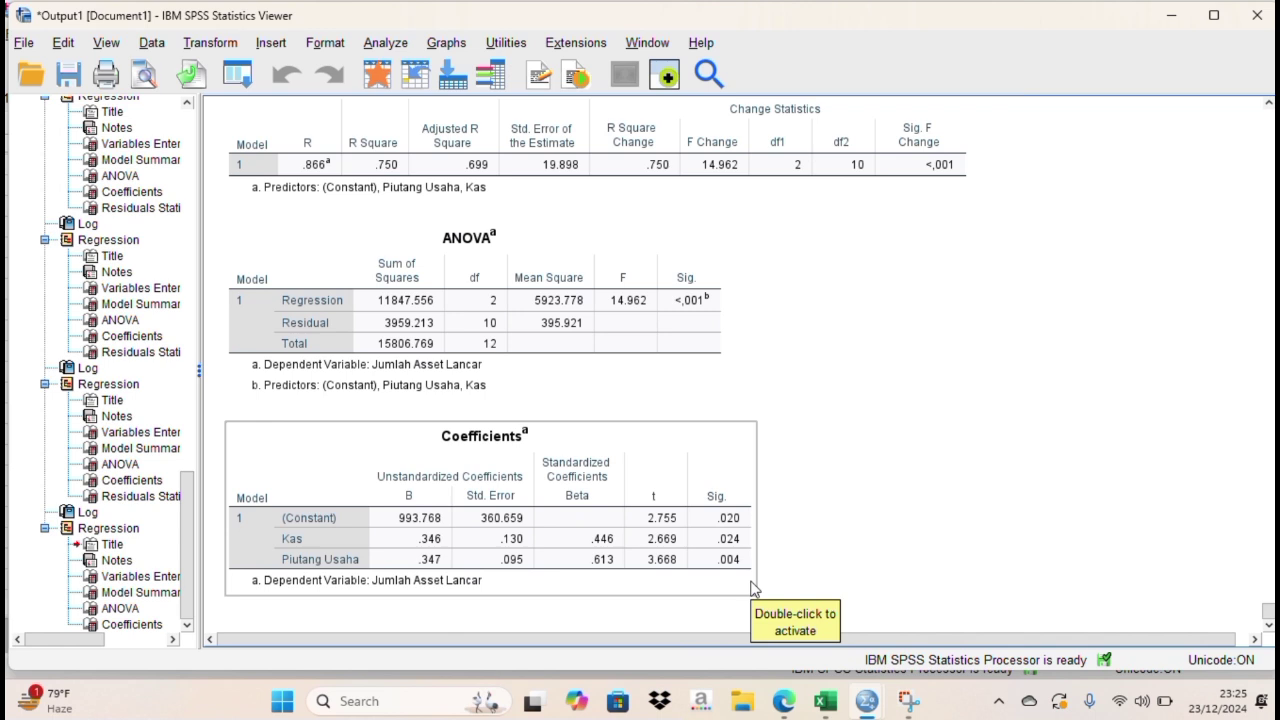
- Switch to Edge to consult the t-distribution table for df 1–40, and return to the SPSS output's coefficients table
{"action": "mouse_move", "coordinate": [784, 701]}
{"action": "left_click", "coordinate": [784, 626]}
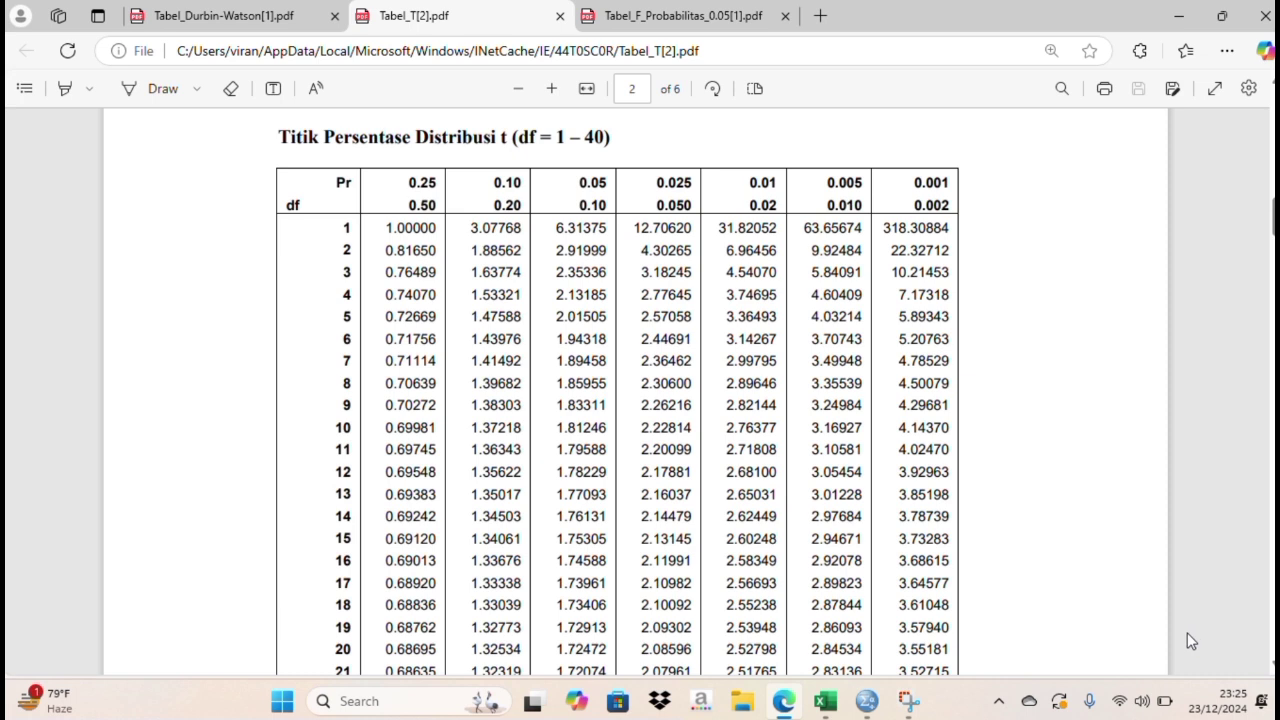
{"action": "mouse_move", "coordinate": [869, 703]}
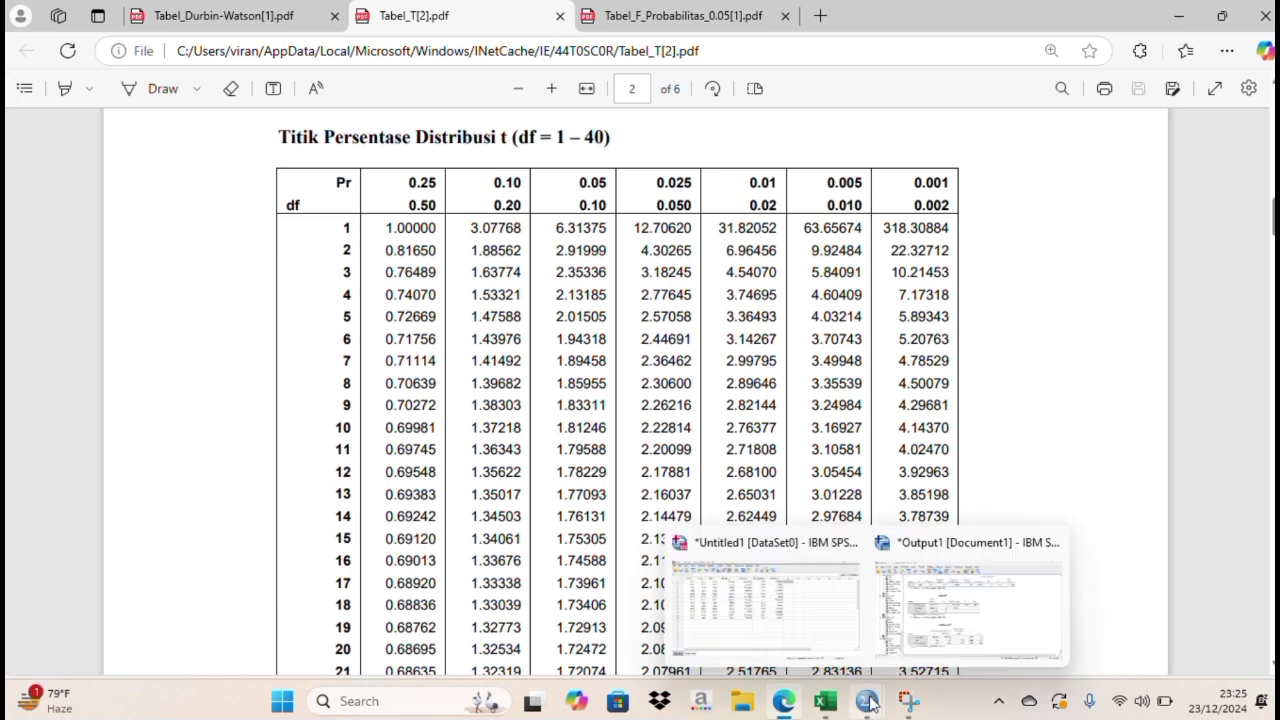
{"action": "left_click", "coordinate": [924, 646]}
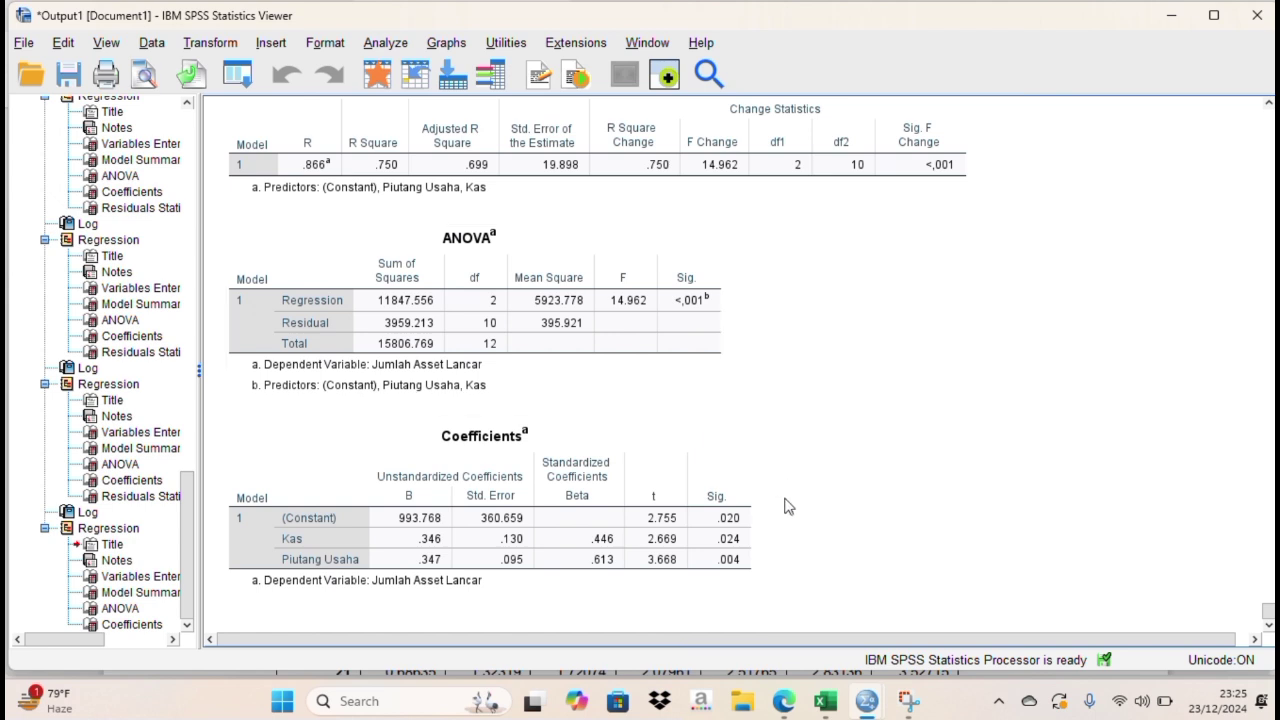
- Consult the F-distribution table for probability 0,05 in Edge, and return to the SPSS output to examine the ANOVA and Model Summary tables
{"action": "left_click", "coordinate": [783, 701]}
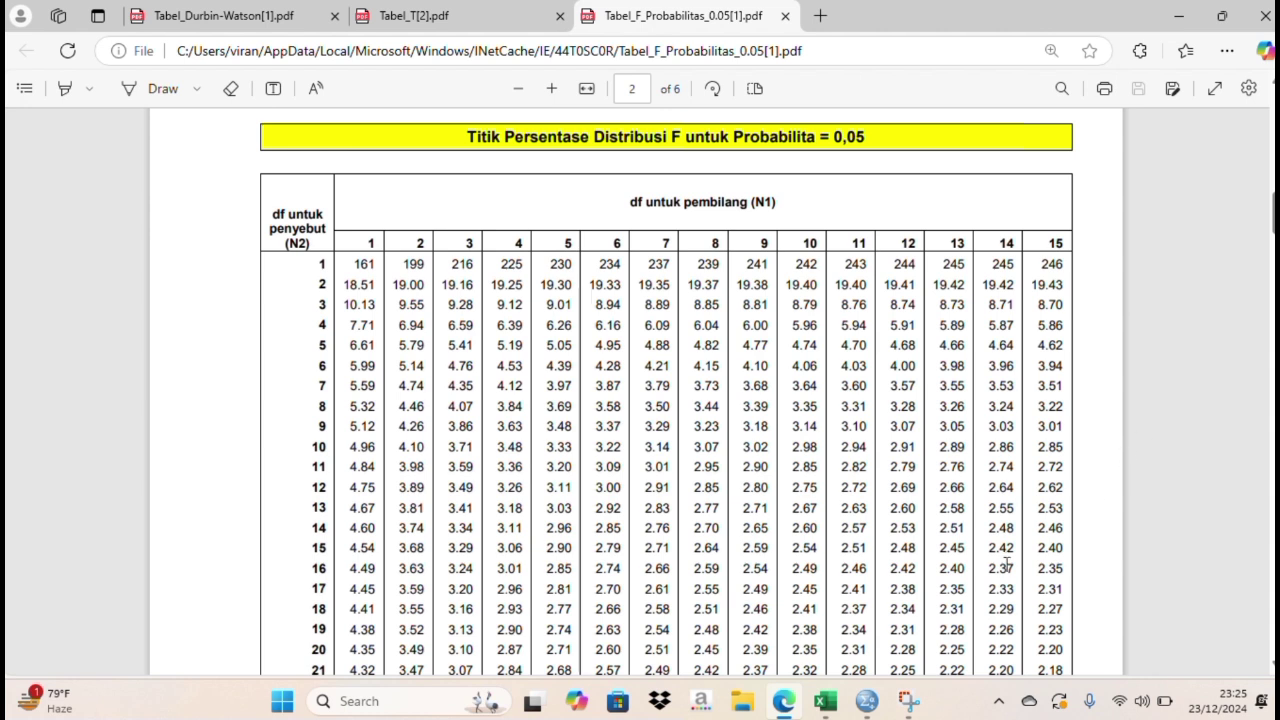
{"action": "mouse_move", "coordinate": [876, 710]}
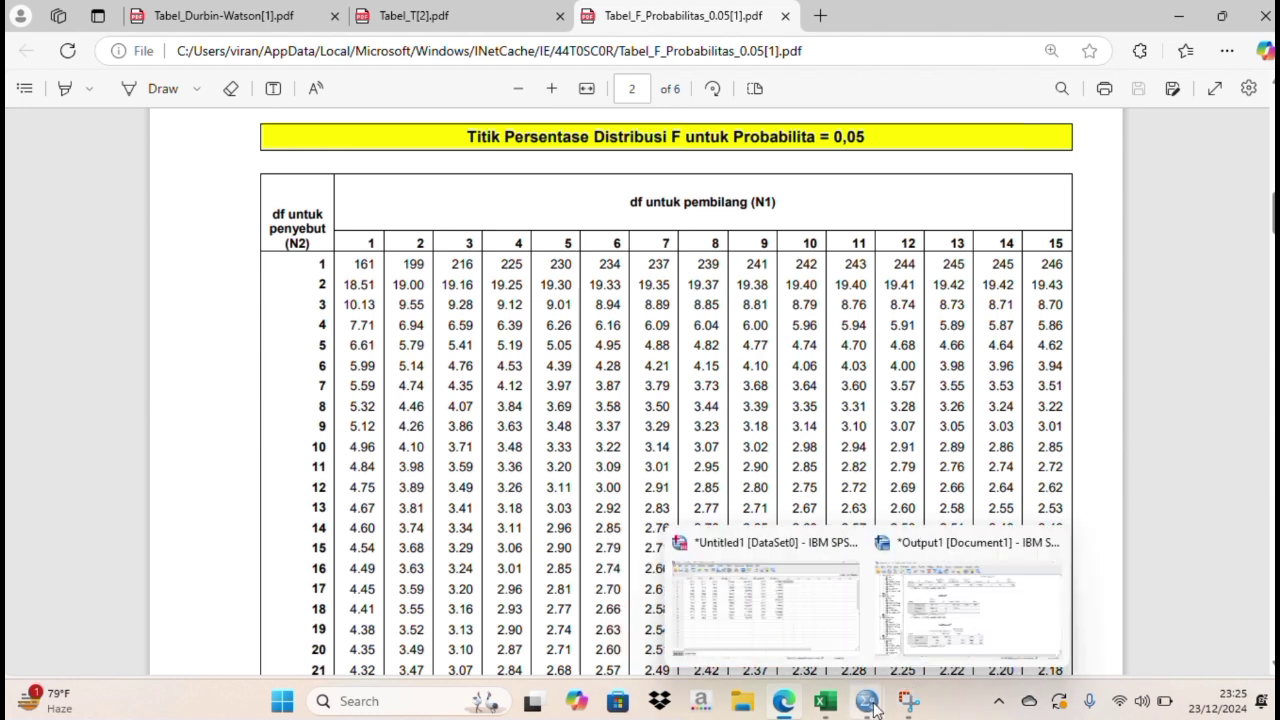
{"action": "left_click", "coordinate": [938, 627]}
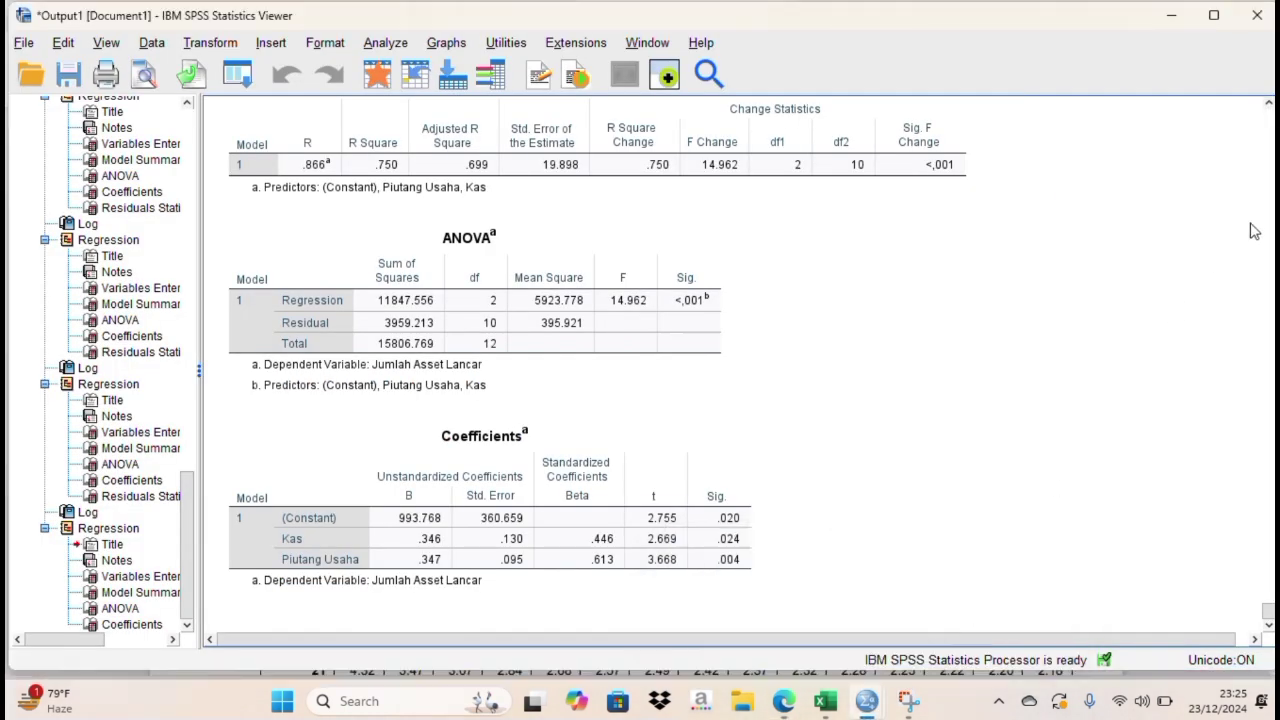
{"action": "scroll", "coordinate": [1270, 108], "scroll_direction": "up", "scroll_amount": 5}
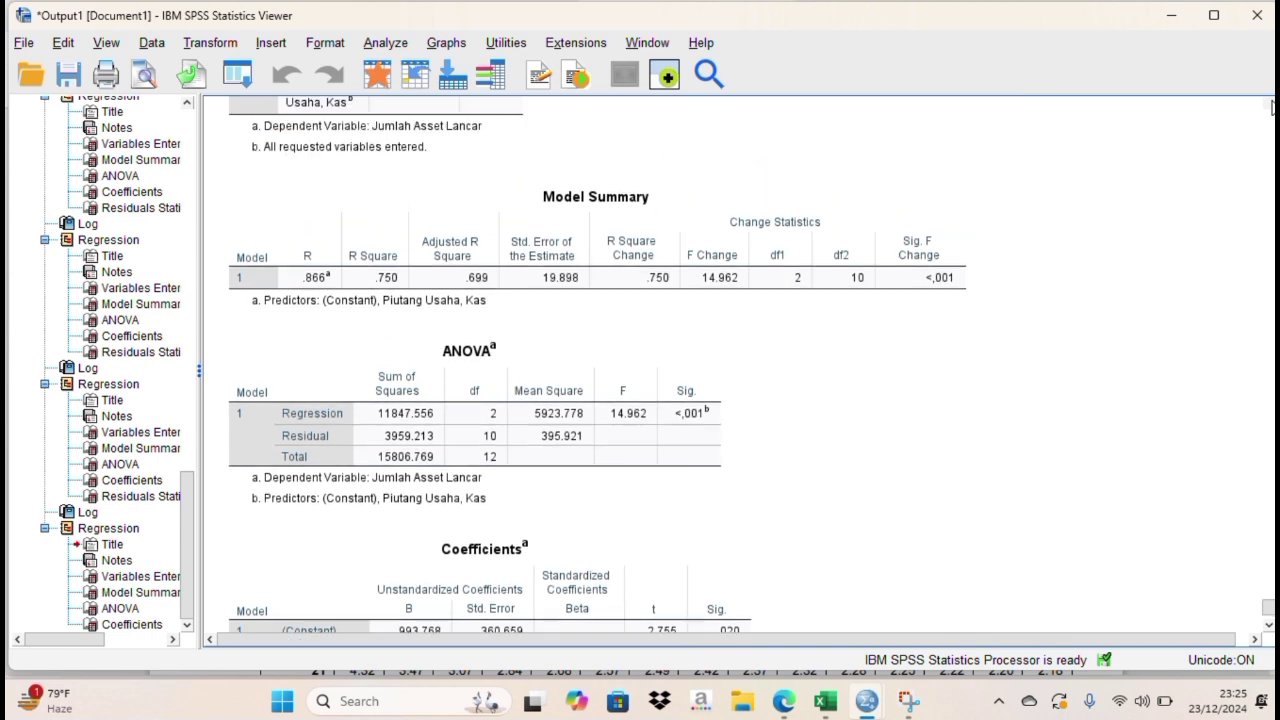
{"action": "scroll", "coordinate": [1270, 108], "scroll_direction": "up", "scroll_amount": 1}
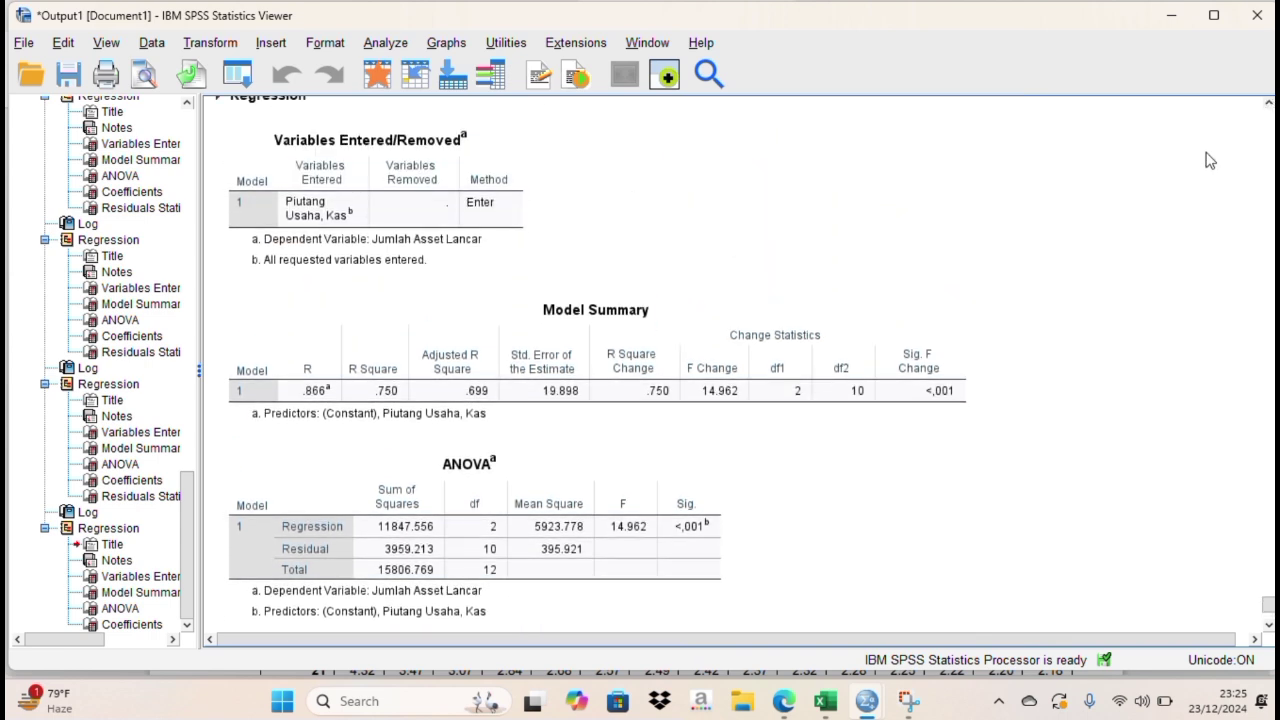